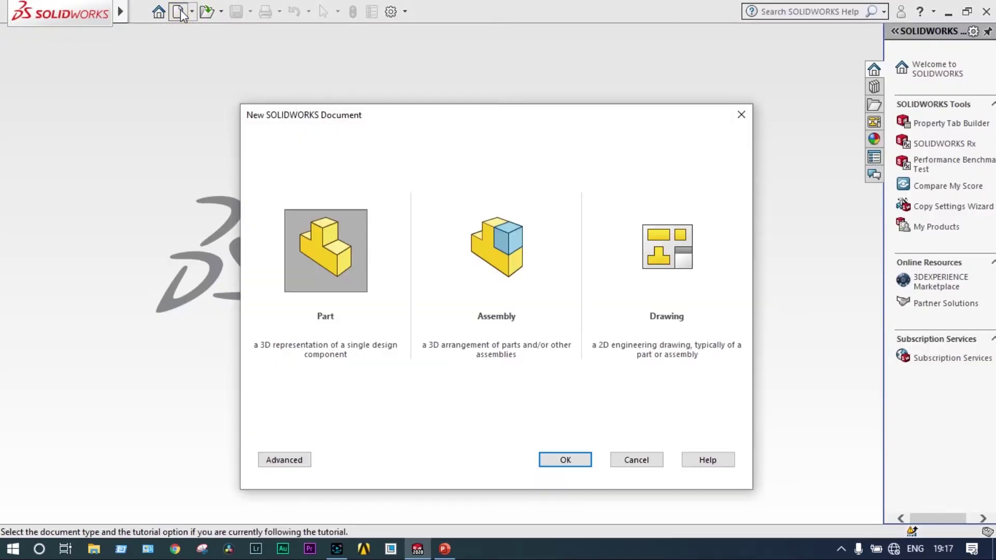
# Create a new part, Part1, and view the Top Plane straight on with Normal To
pyautogui.click(548, 463)
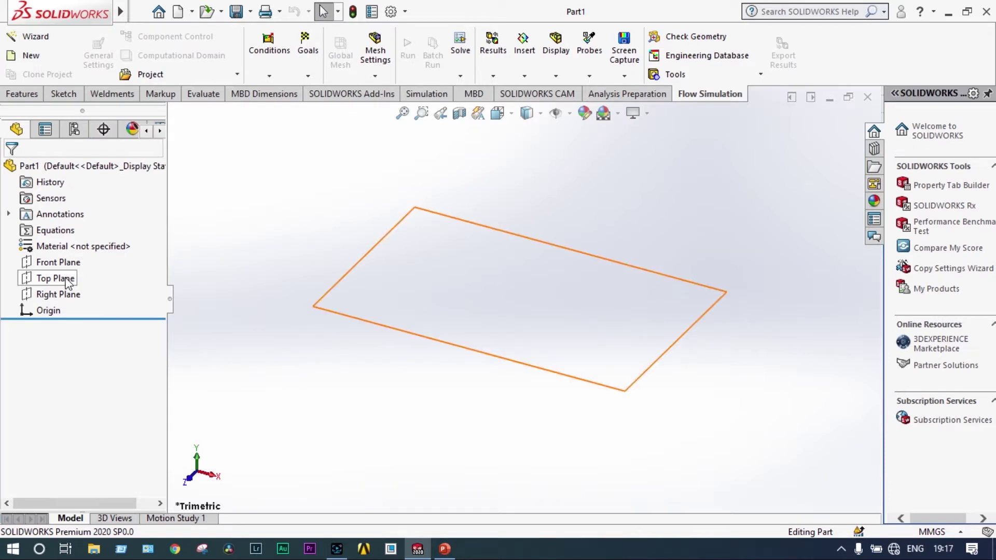
pyautogui.click(56, 278)
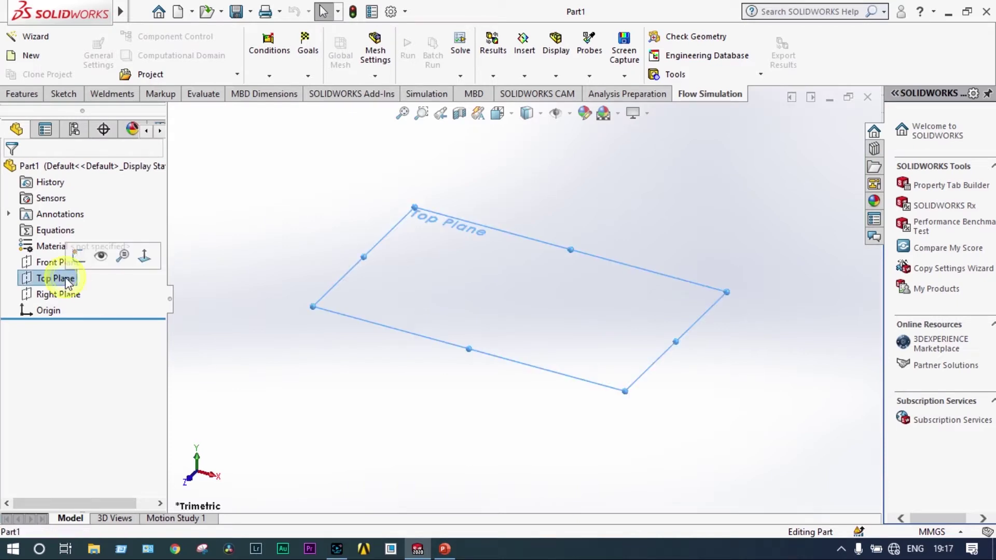
pyautogui.click(138, 258)
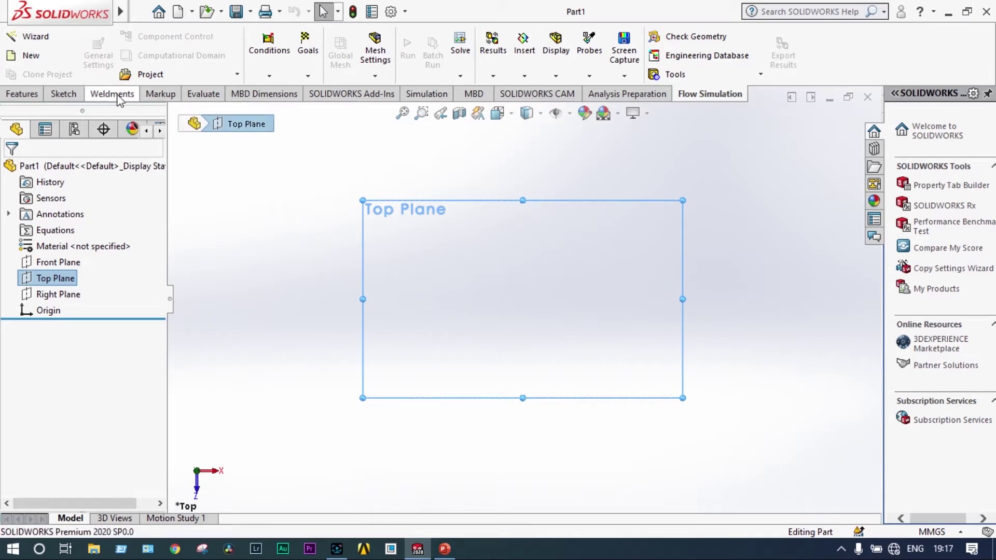
# Draw horizontal and vertical centerlines crossing at the origin on the Top Plane sketch
pyautogui.click(74, 95)
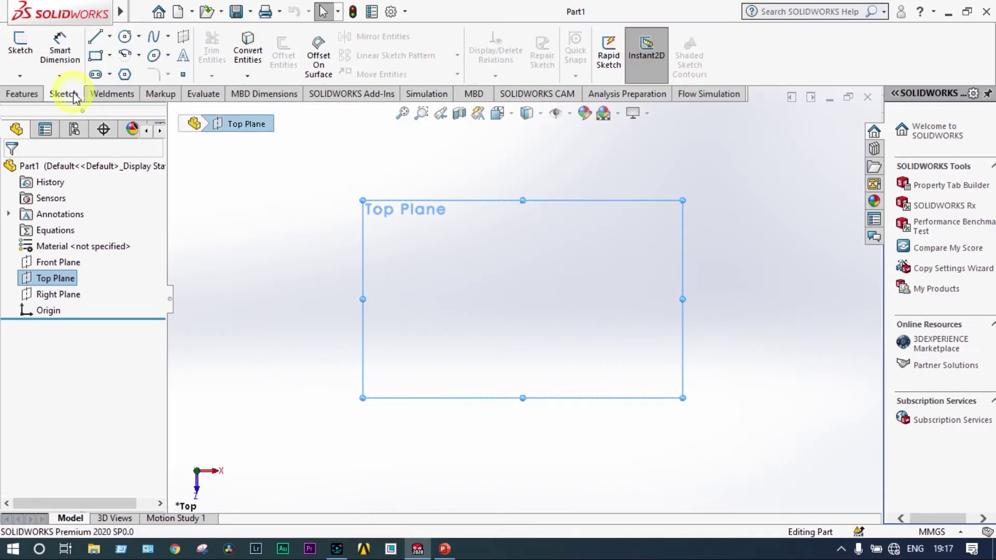
pyautogui.click(110, 38)
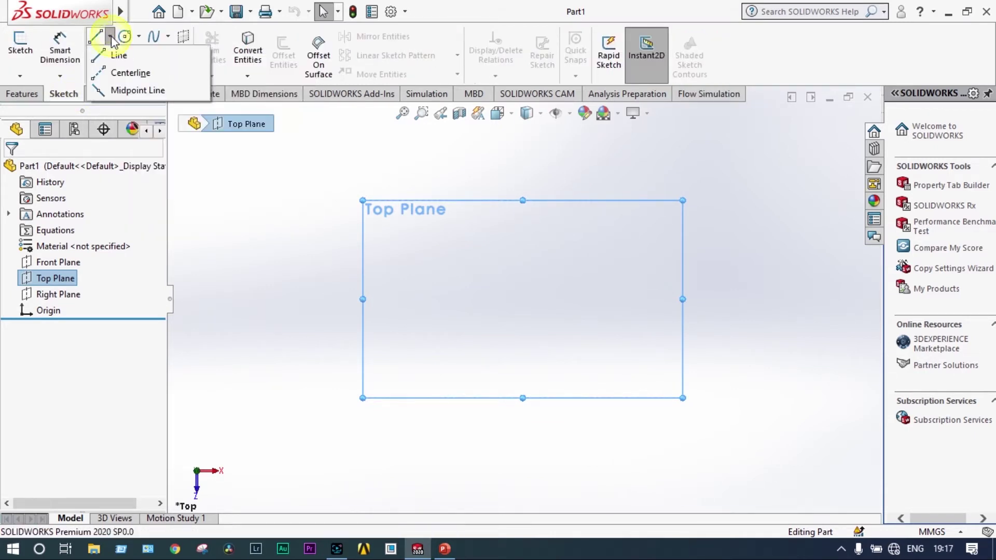
pyautogui.click(119, 73)
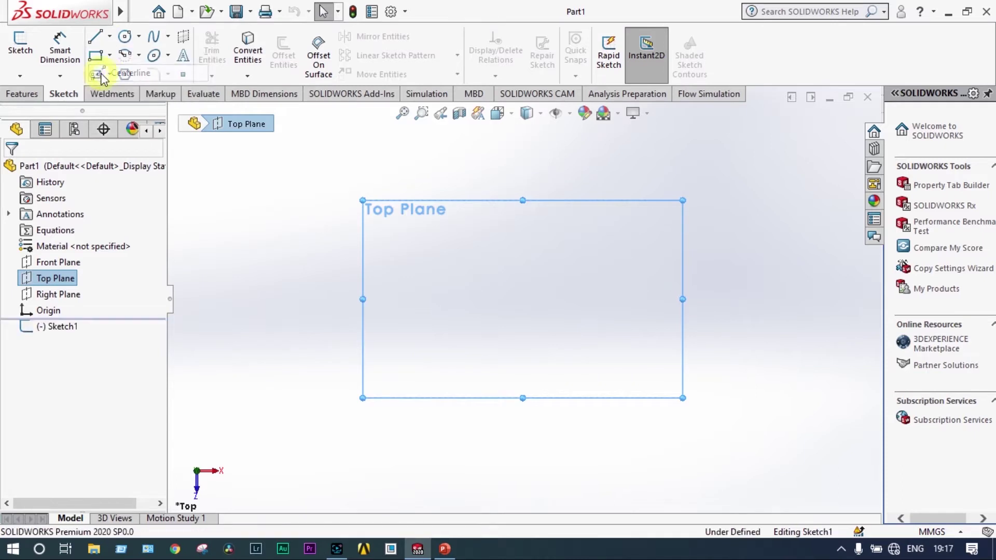
pyautogui.click(424, 299)
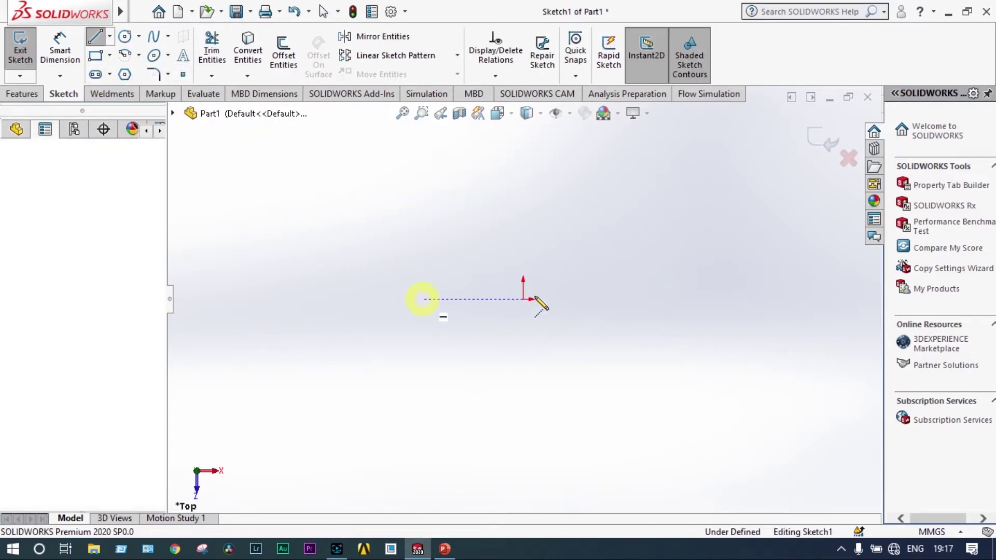
pyautogui.click(756, 299)
pyautogui.press('Escape')
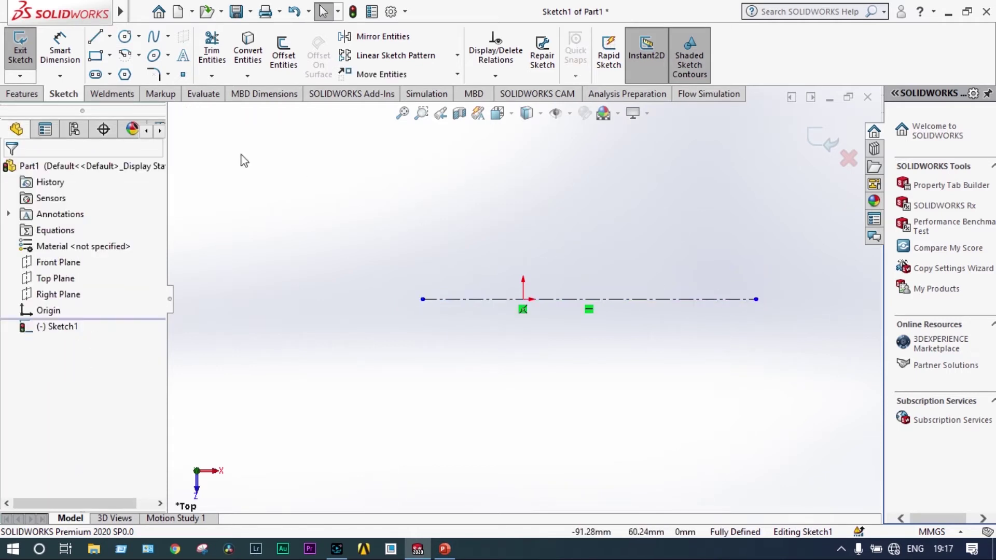
pyautogui.click(109, 37)
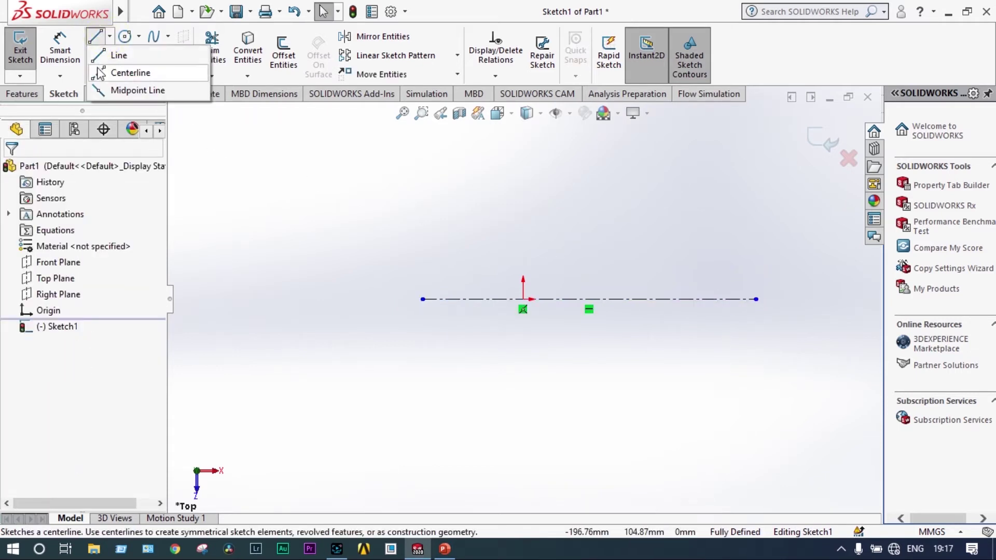
pyautogui.click(128, 71)
pyautogui.click(523, 148)
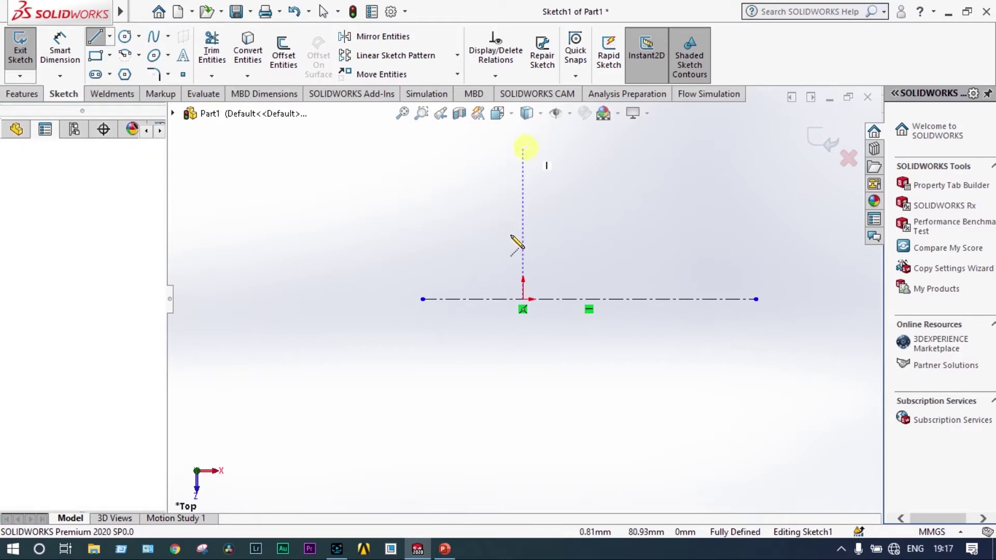
pyautogui.click(523, 414)
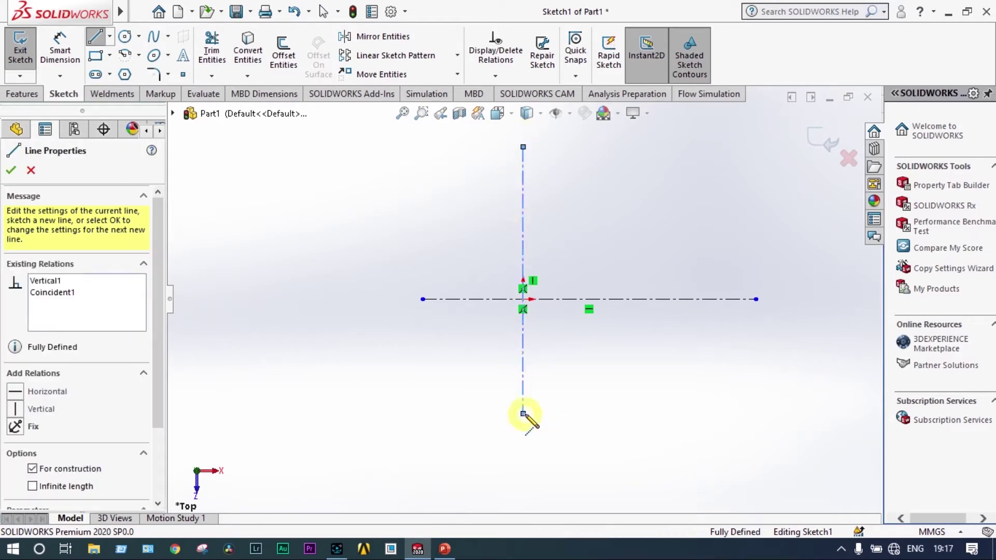
pyautogui.press('Escape')
pyautogui.moveTo(423, 300); pyautogui.dragTo(201, 299)
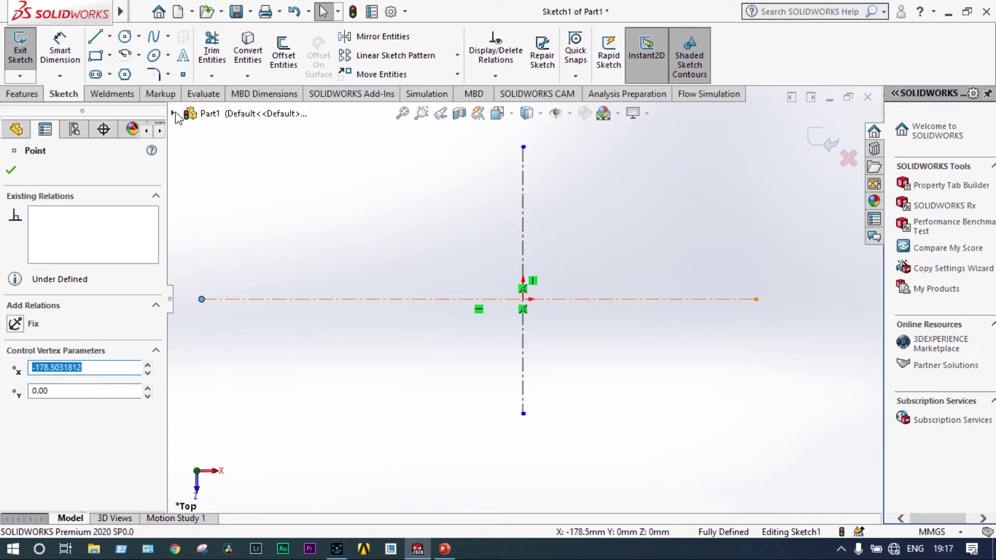
# Draw two concentric semicircular centre-point arcs centred on the origin, opening to the right
pyautogui.click(126, 55)
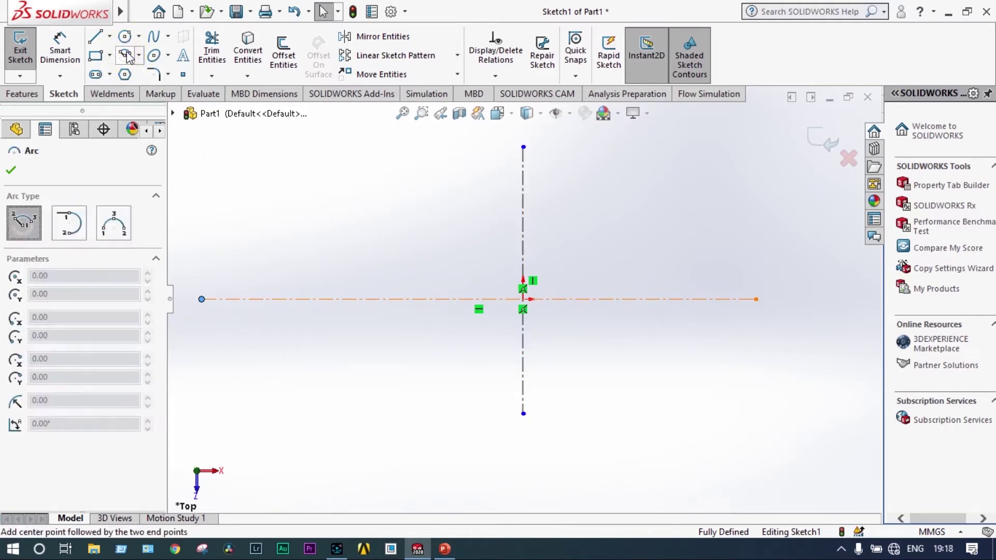
pyautogui.click(523, 300)
pyautogui.click(523, 244)
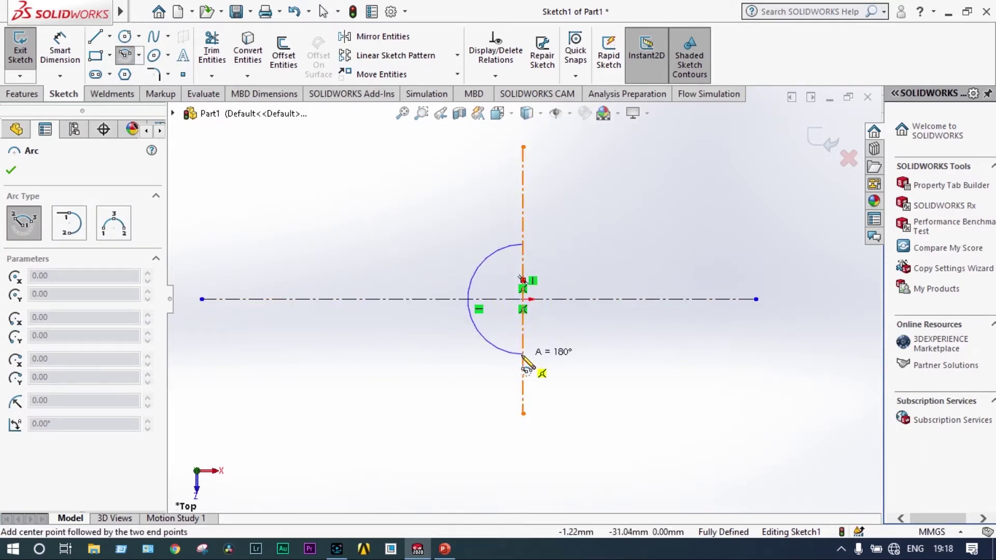
pyautogui.click(523, 354)
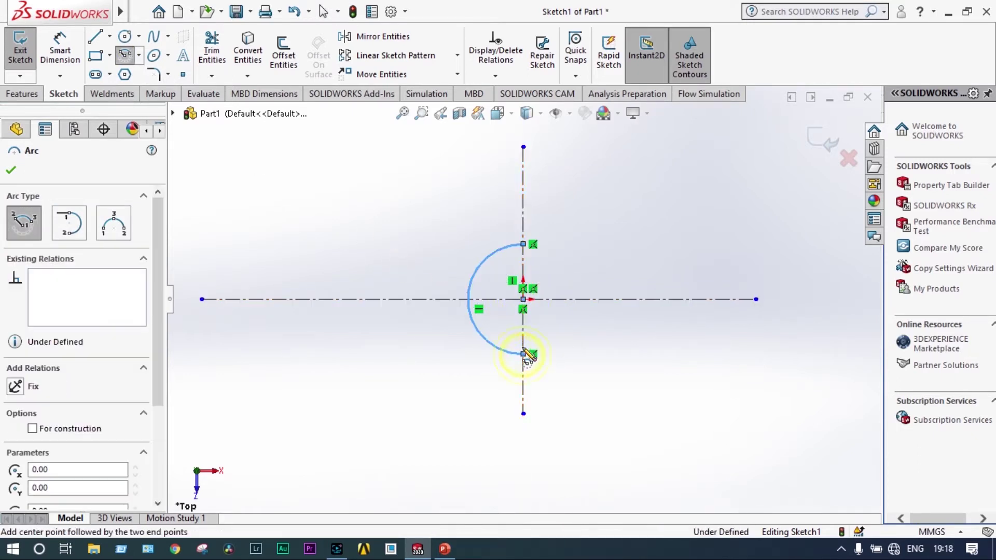
pyautogui.click(524, 299)
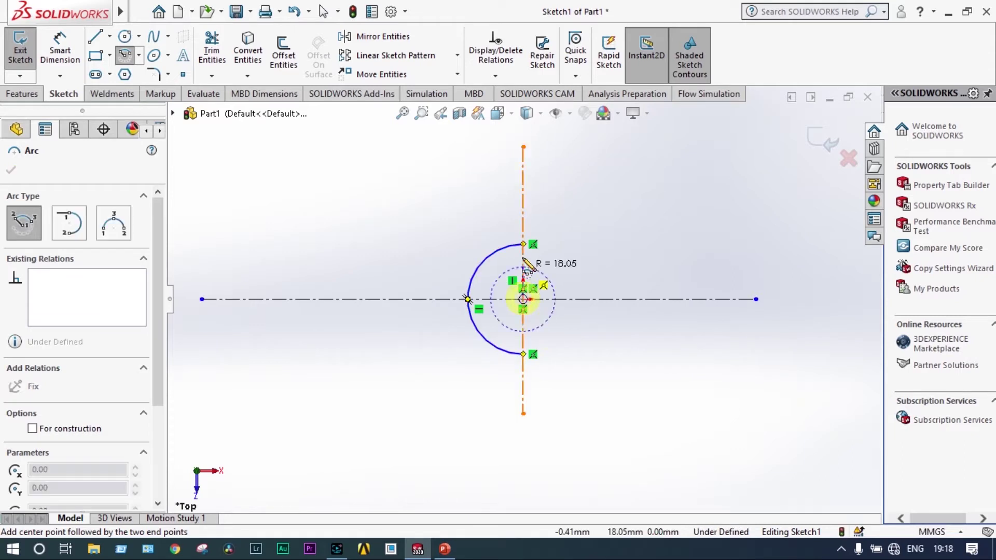
pyautogui.click(522, 199)
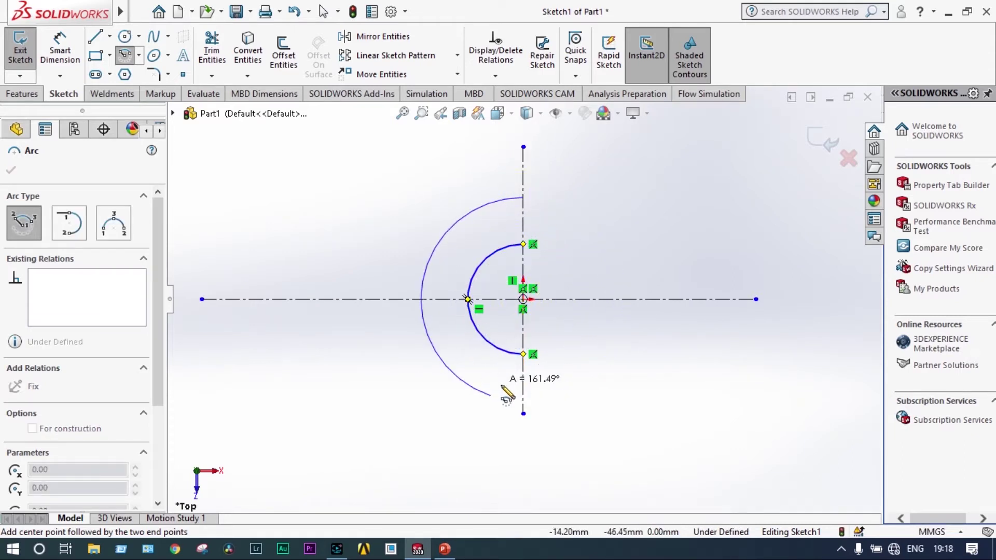
pyautogui.click(524, 401)
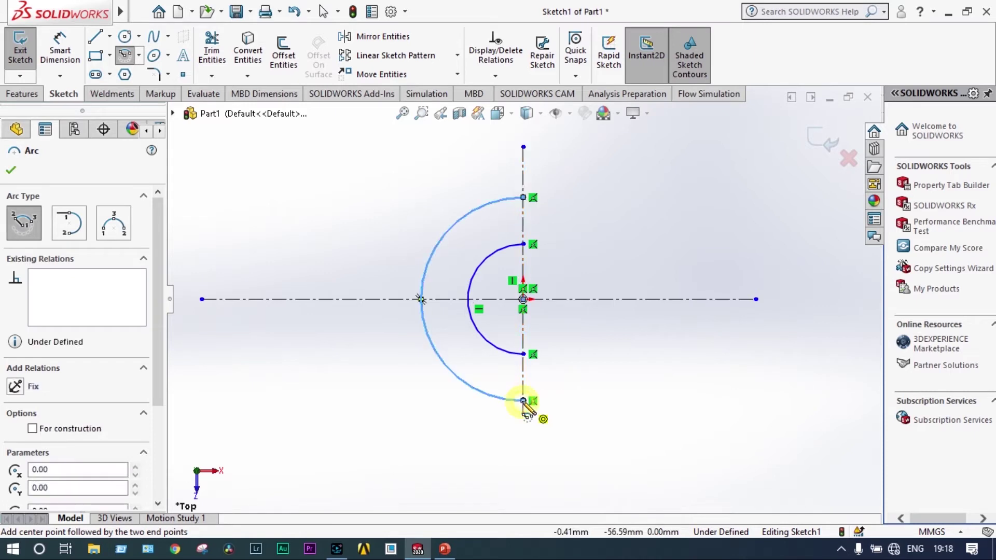
pyautogui.press('Escape')
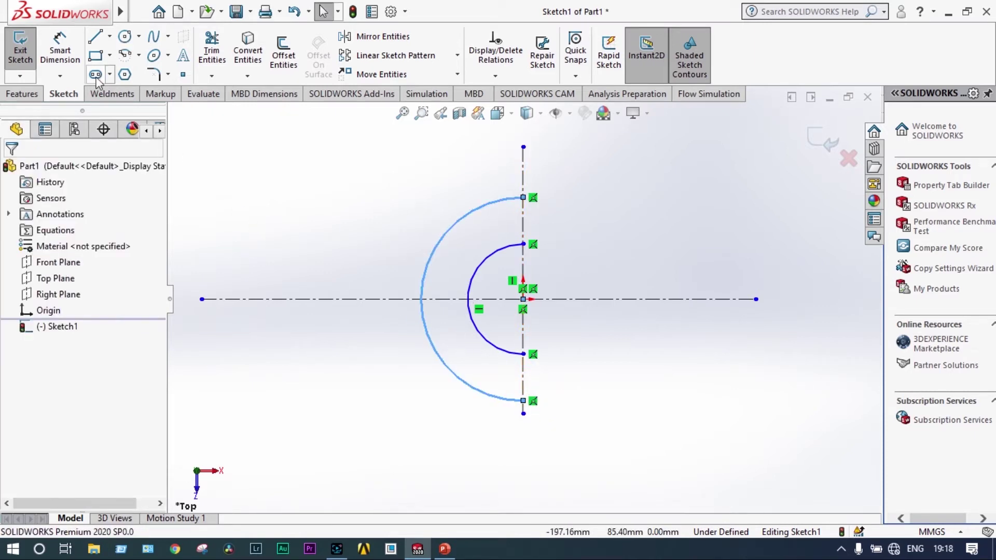
# Give the inner arc a radius dimension of 36 and the outer arc 72
pyautogui.click(60, 49)
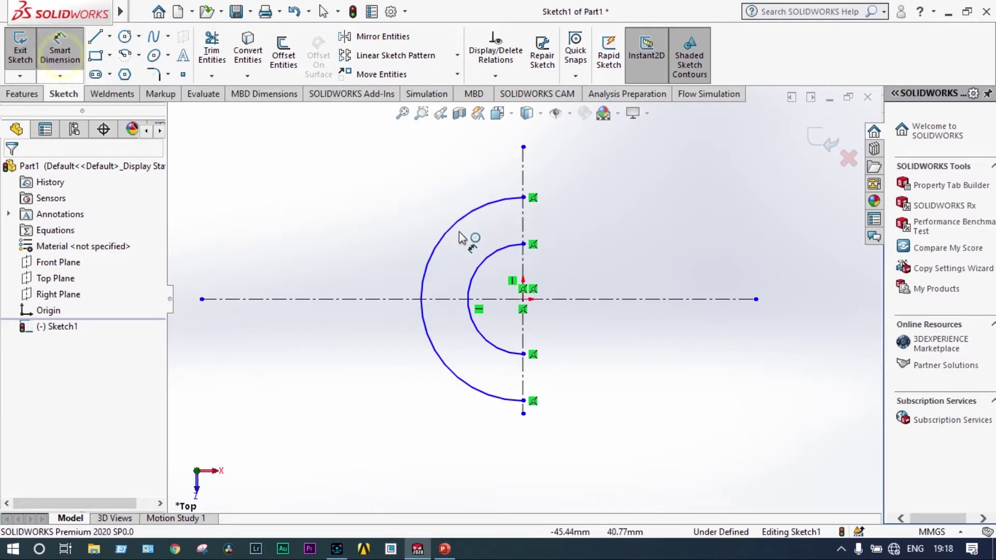
pyautogui.click(483, 256)
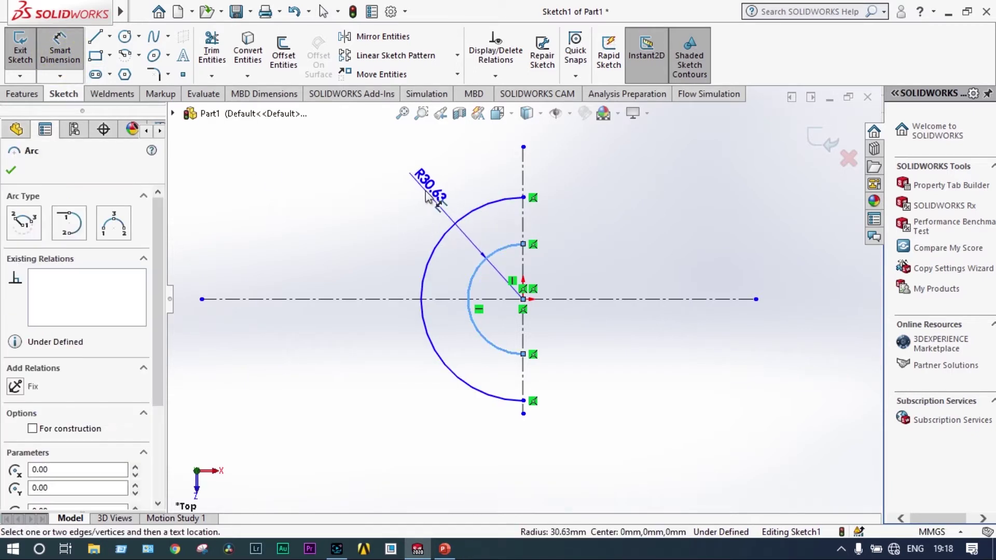
pyautogui.click(432, 199)
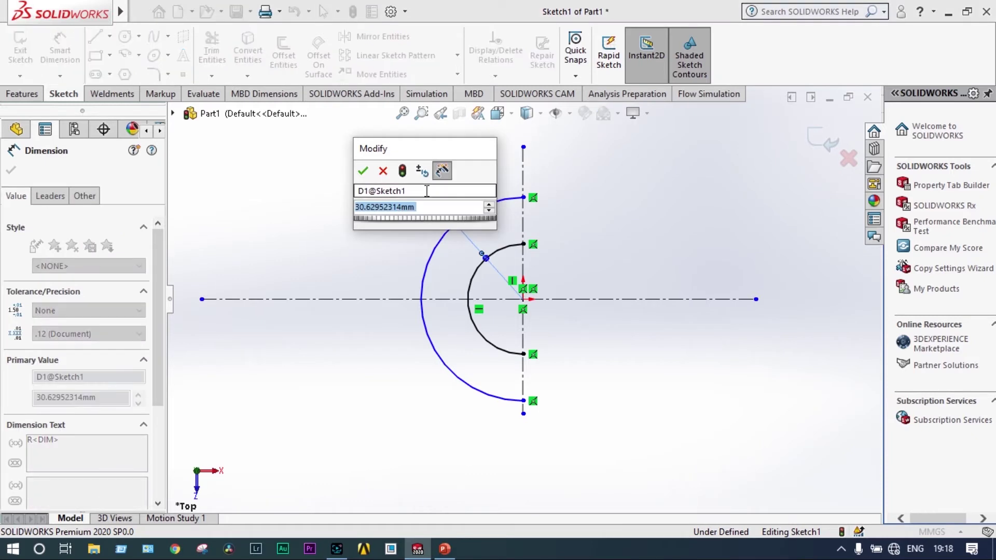
pyautogui.write('36')
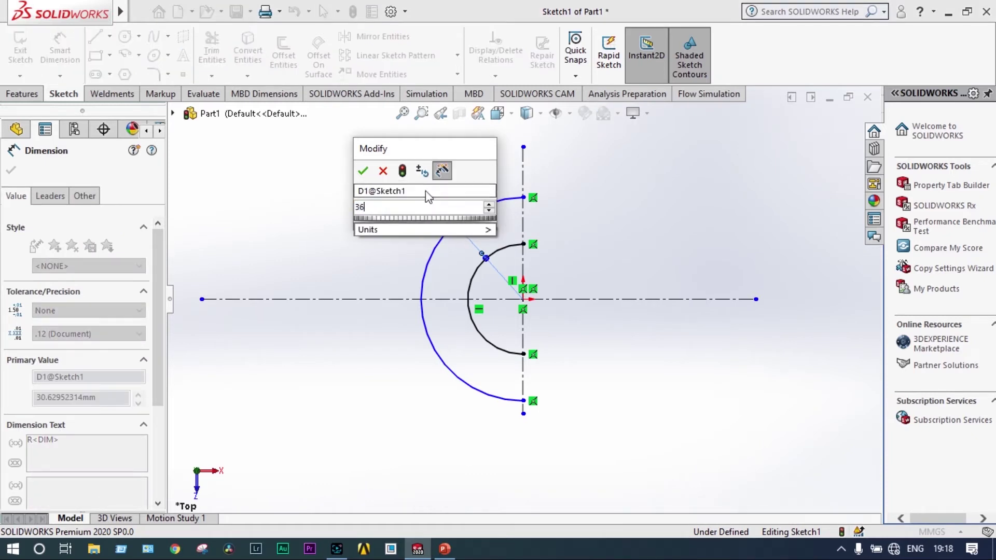
pyautogui.press('Return')
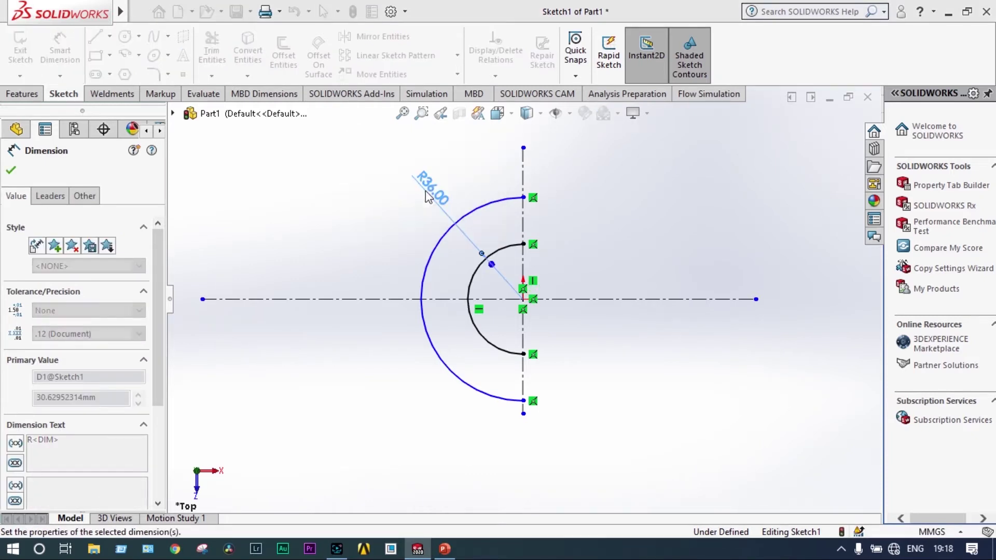
pyautogui.click(445, 234)
pyautogui.click(382, 204)
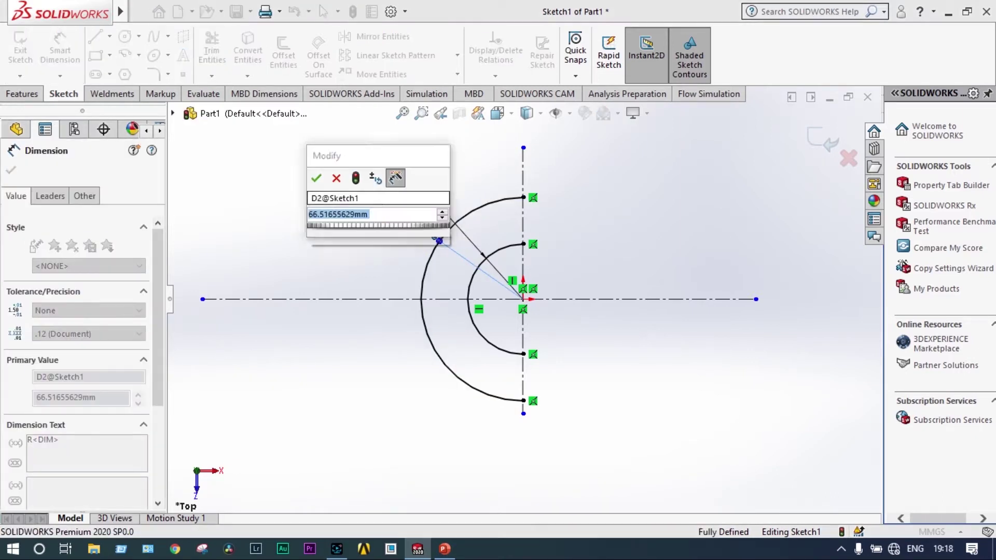
pyautogui.press('Return')
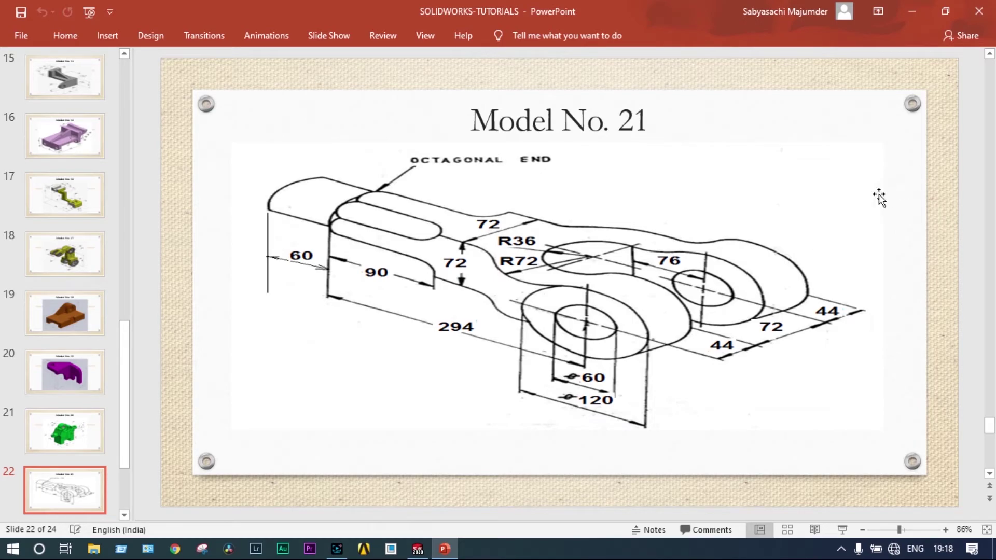
pyautogui.click(915, 12)
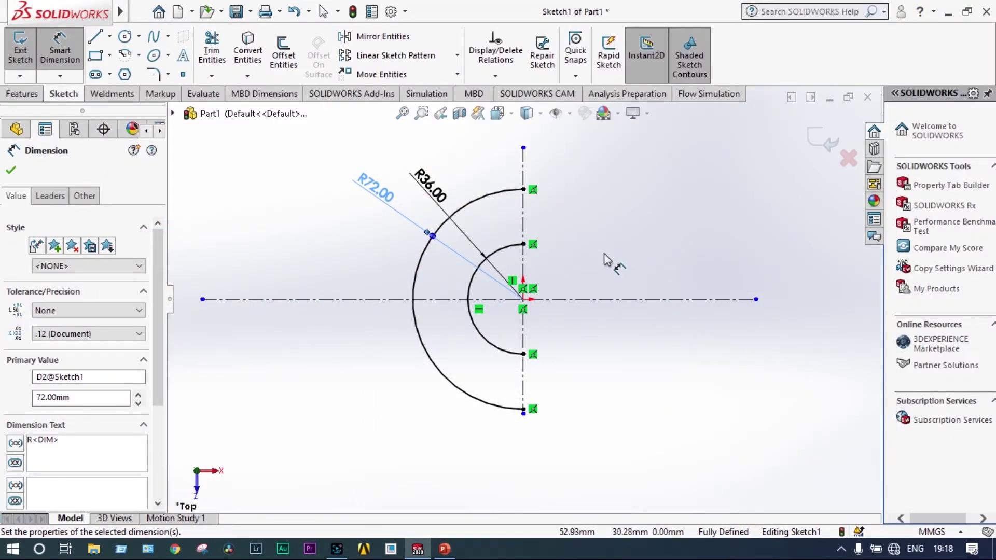
# Draw two corner rectangles extending right from the outer and inner arc endpoints
pyautogui.click(101, 56)
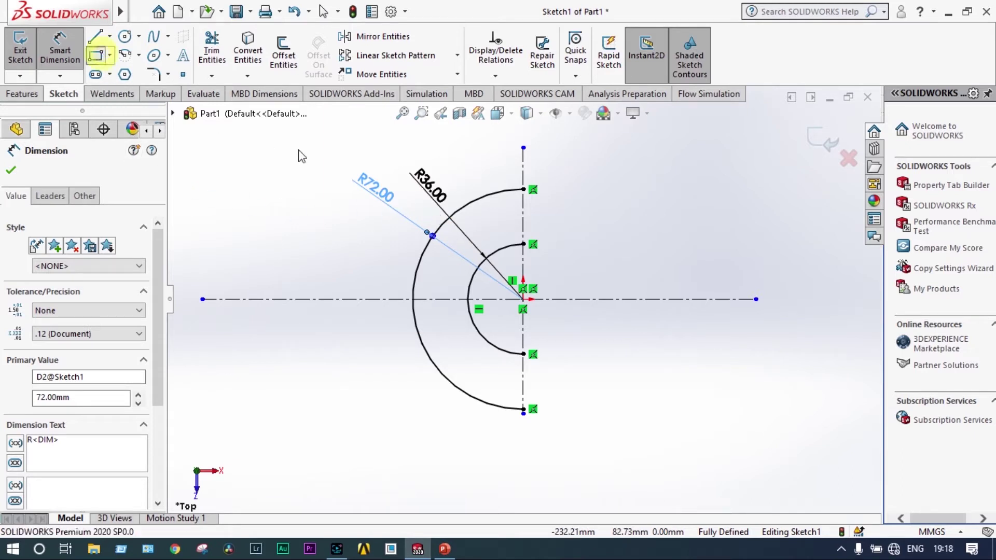
pyautogui.click(523, 190)
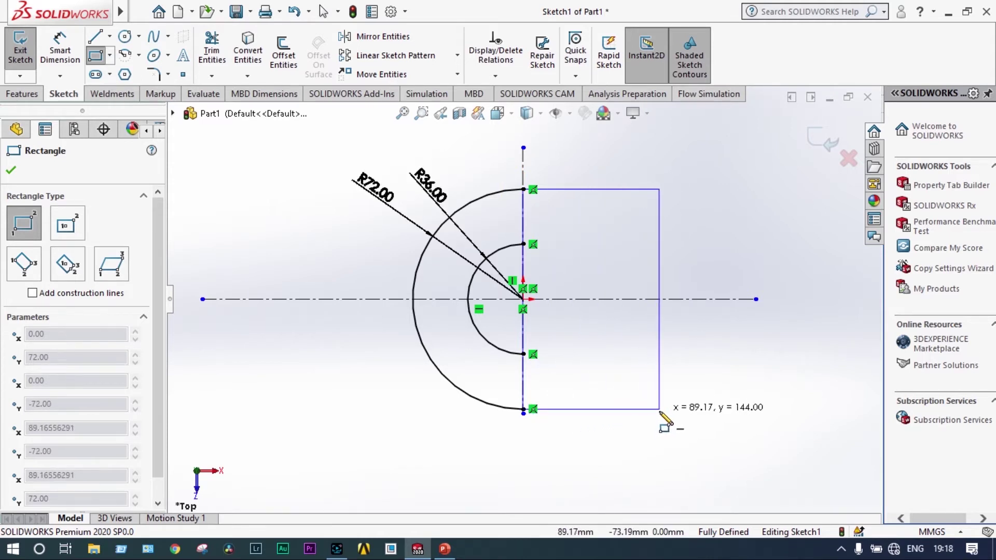
pyautogui.click(659, 409)
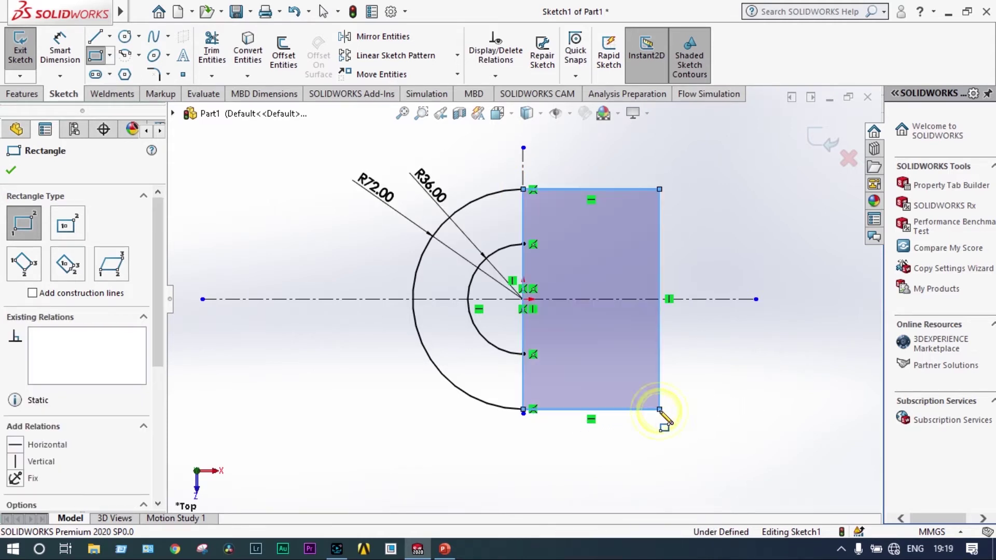
pyautogui.click(524, 244)
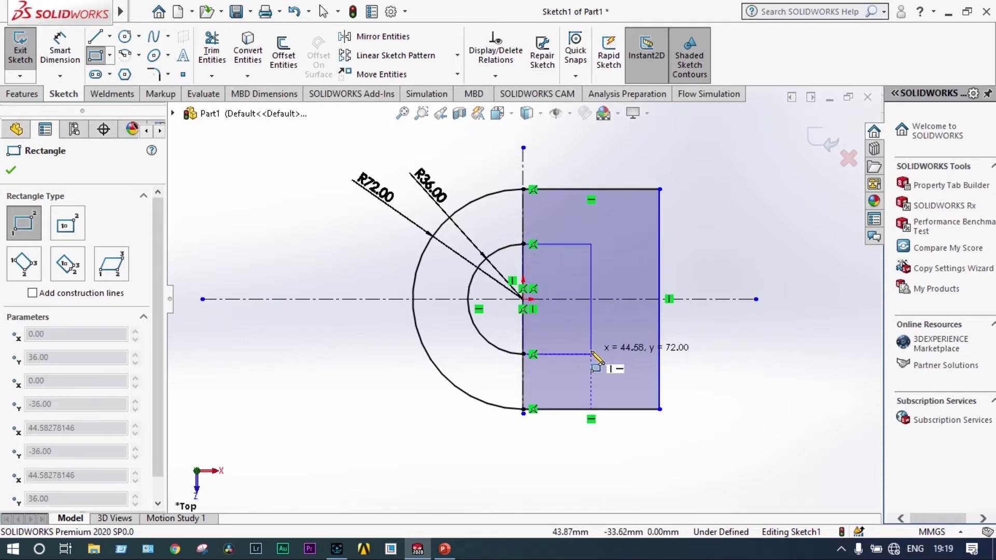
pyautogui.click(659, 355)
pyautogui.press('Escape')
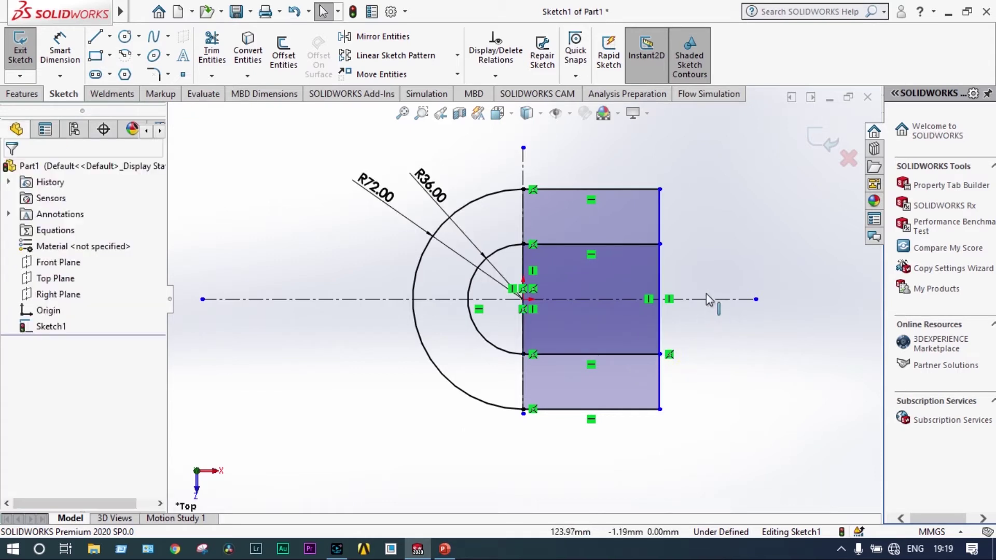
# Power-trim the inner vertical and right-edge segments to leave a closed U-shaped profile
pyautogui.click(212, 52)
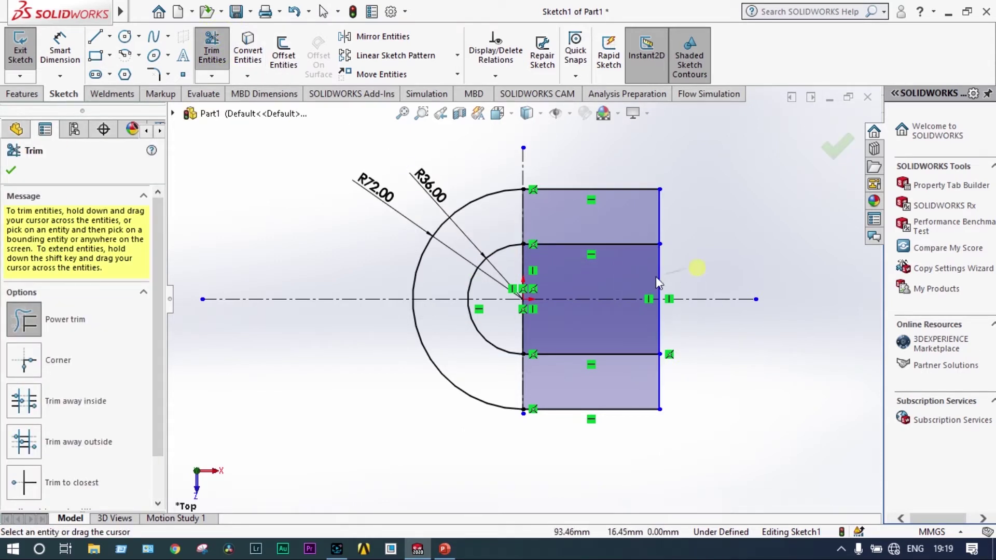
pyautogui.moveTo(653, 280)
pyautogui.mouseDown()
pyautogui.moveTo(673, 277)
pyautogui.moveTo(682, 310)
pyautogui.mouseUp()
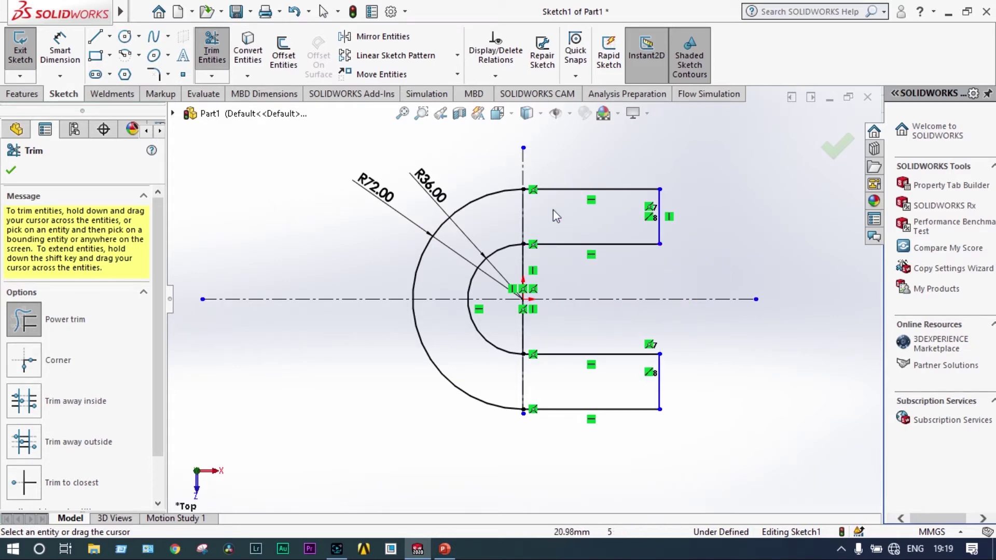
pyautogui.moveTo(542, 270)
pyautogui.mouseDown()
pyautogui.moveTo(516, 273)
pyautogui.moveTo(560, 299)
pyautogui.moveTo(515, 324)
pyautogui.mouseUp()
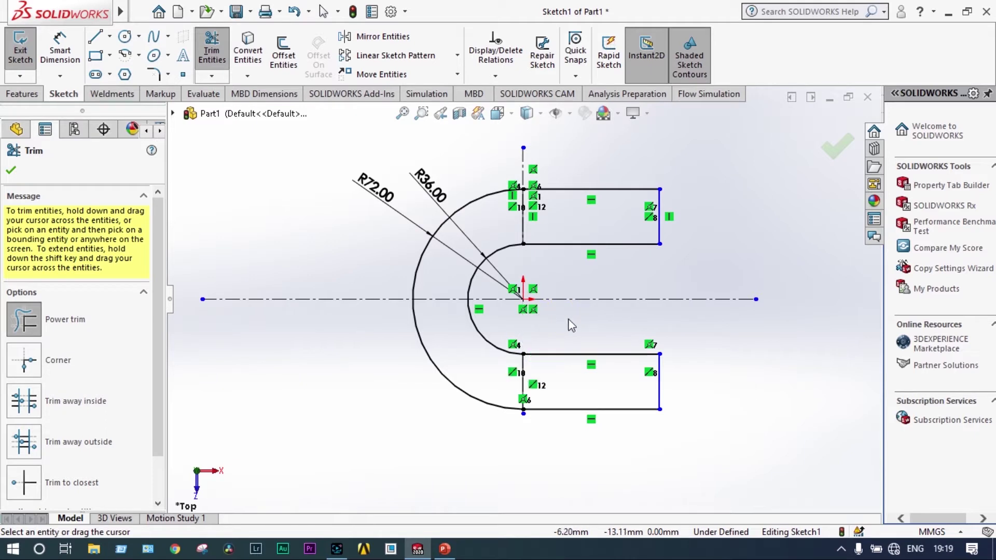
pyautogui.moveTo(534, 383); pyautogui.dragTo(511, 384)
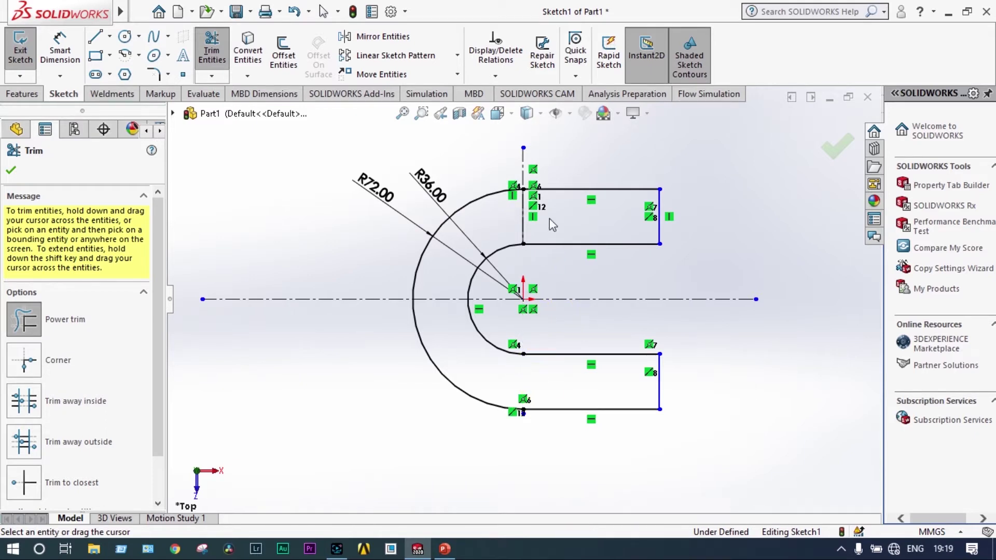
pyautogui.moveTo(550, 217); pyautogui.dragTo(512, 222)
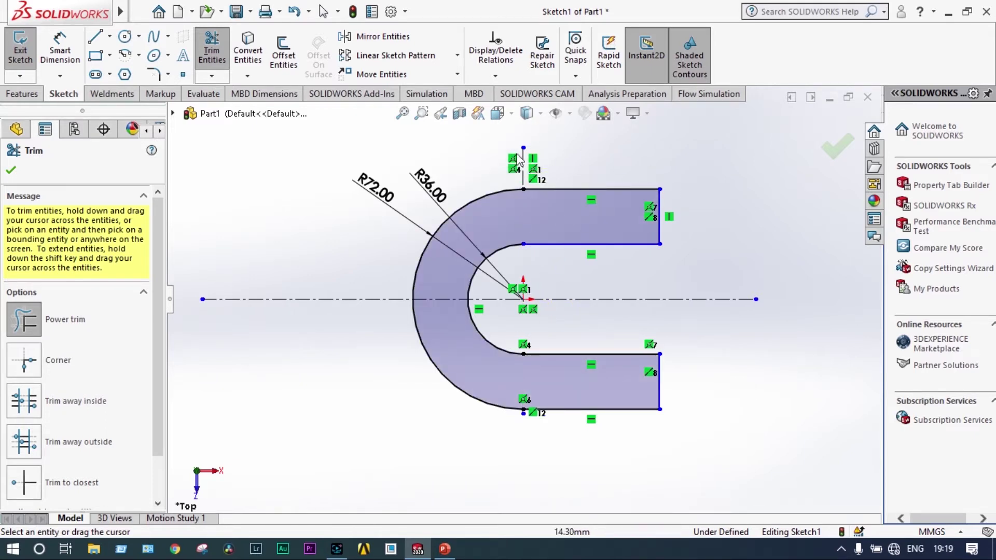
# Compare the sketch against the Model No. 21 reference drawing
pyautogui.click(13, 171)
pyautogui.click(95, 37)
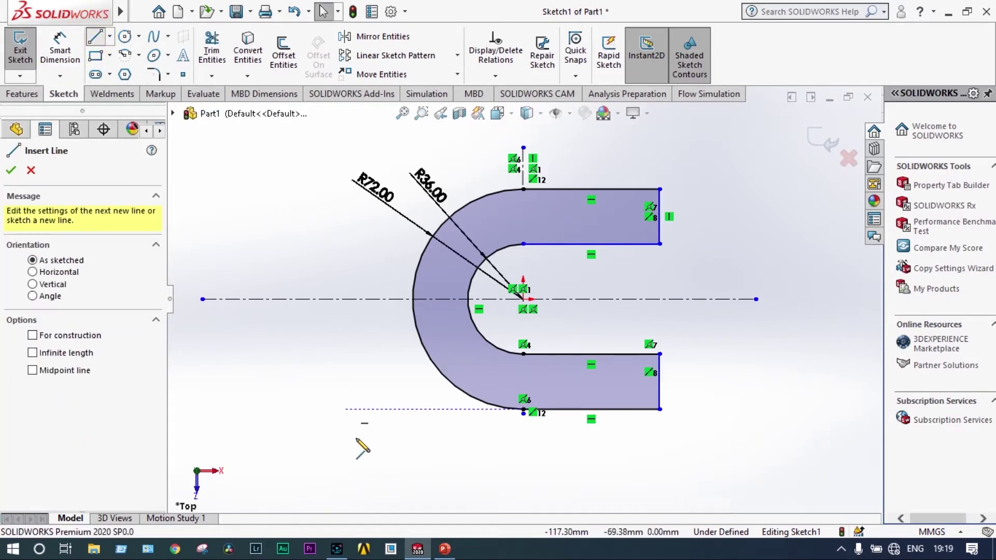
pyautogui.click(445, 549)
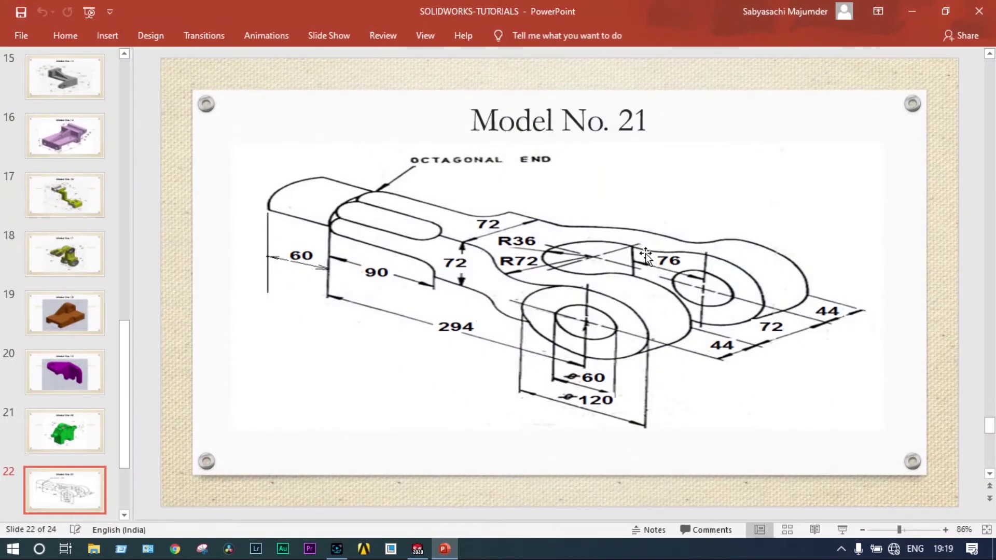
pyautogui.click(920, 11)
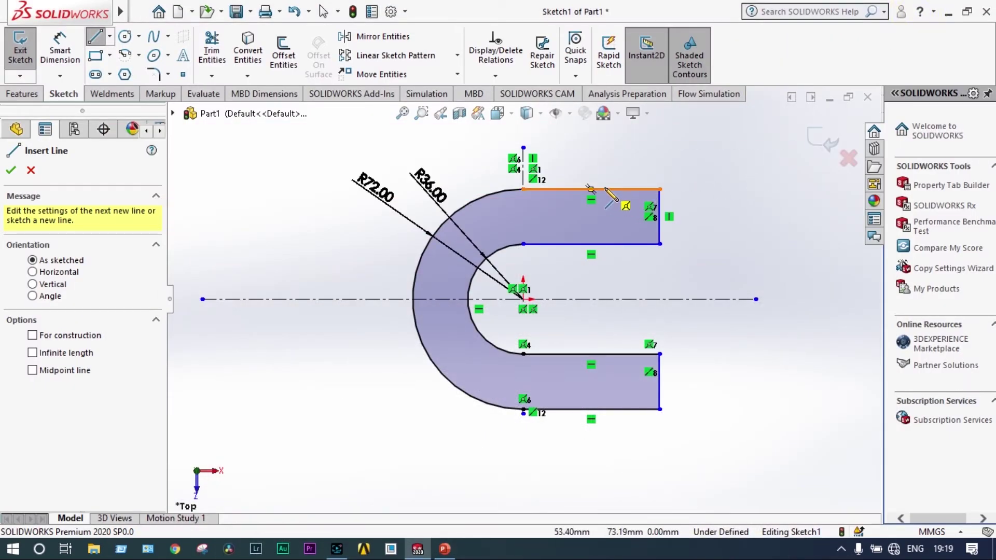
pyautogui.click(605, 189)
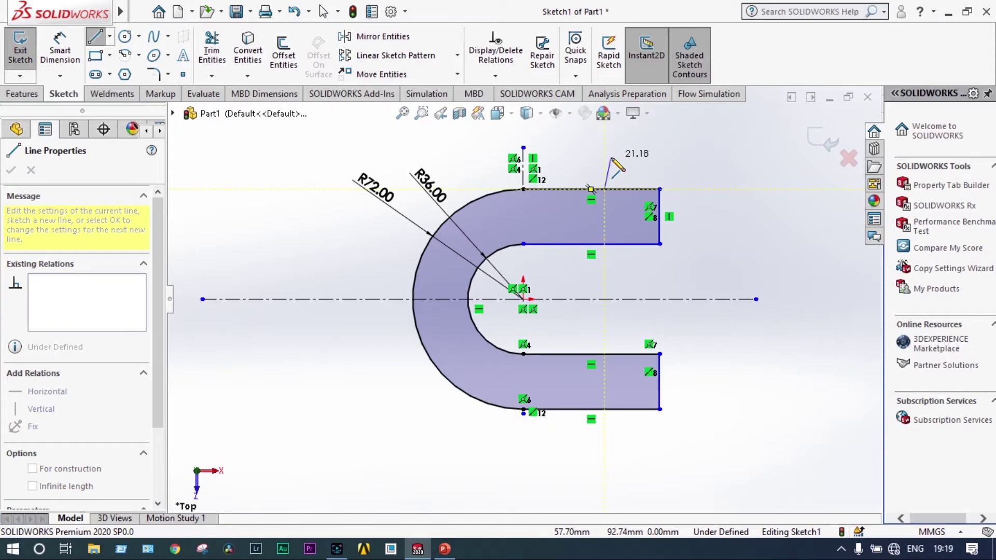
pyautogui.press('Escape')
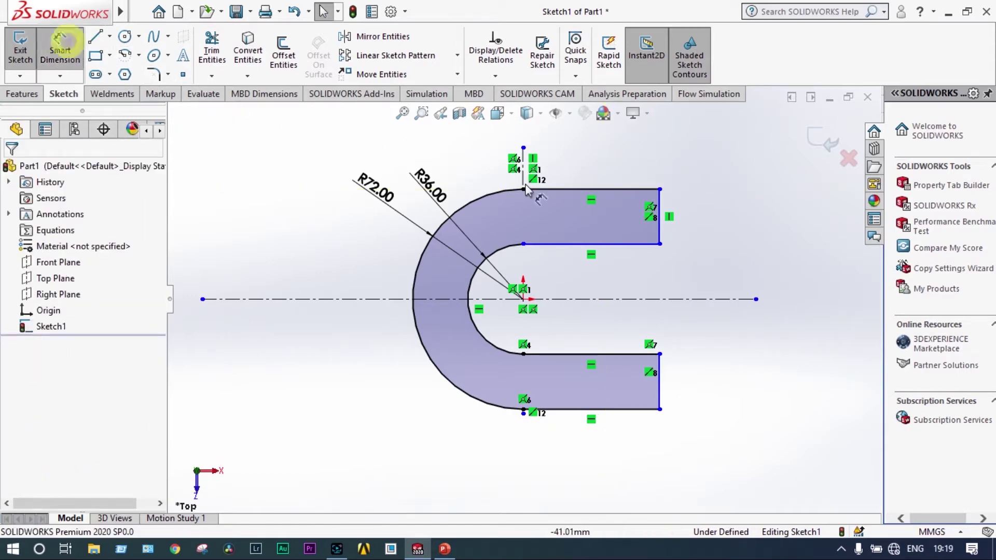
pyautogui.click(444, 550)
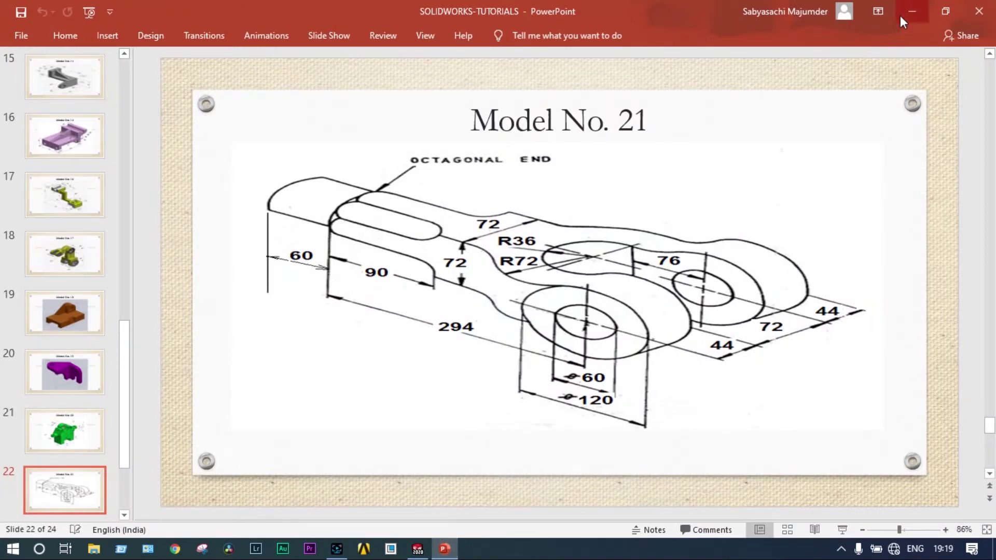
pyautogui.click(912, 13)
# Dimension the upper arm's top edge to a length of 76
pyautogui.click(629, 189)
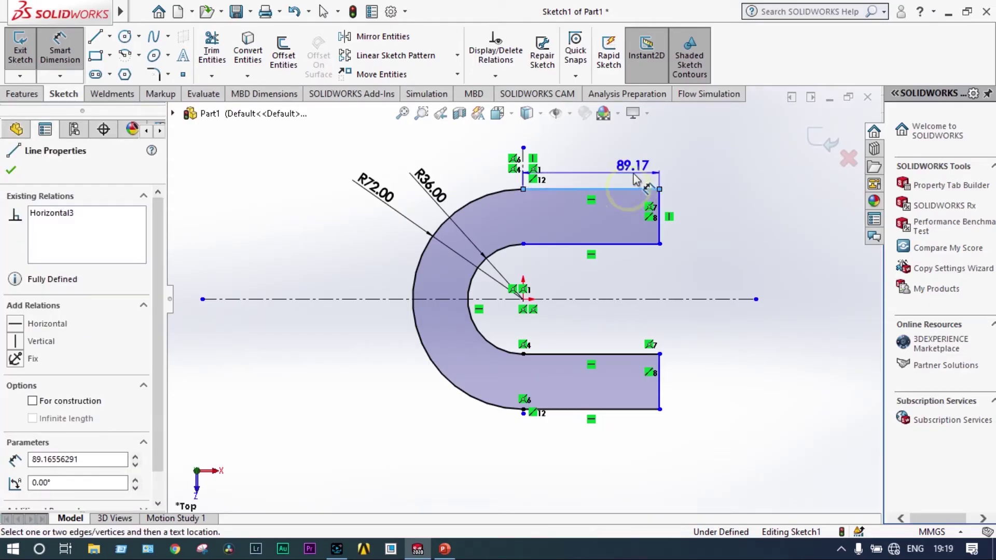
pyautogui.click(595, 171)
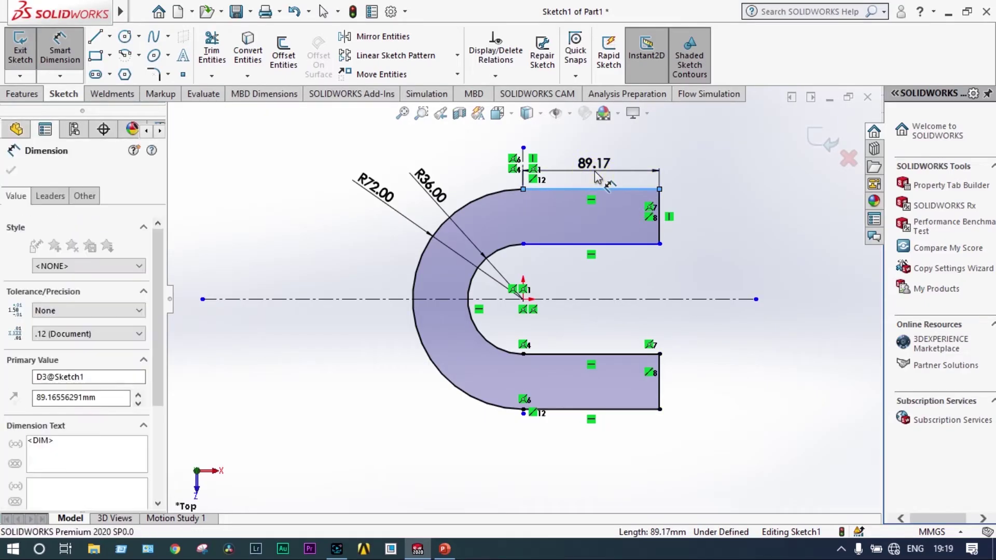
pyautogui.write('76')
pyautogui.press('Return')
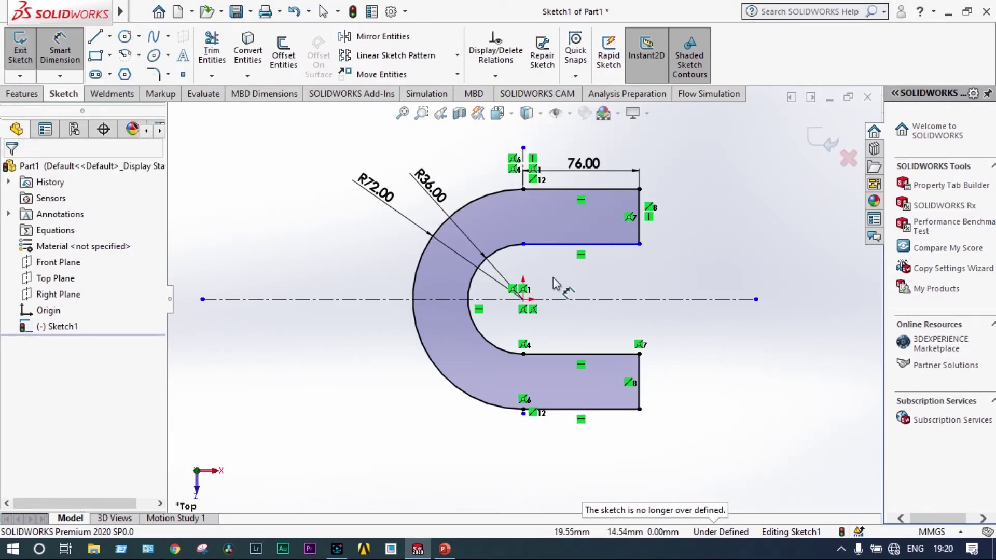
pyautogui.scroll(-2, 540, 239)
pyautogui.scroll(5, 493, 290)
pyautogui.scroll(-2, 446, 317)
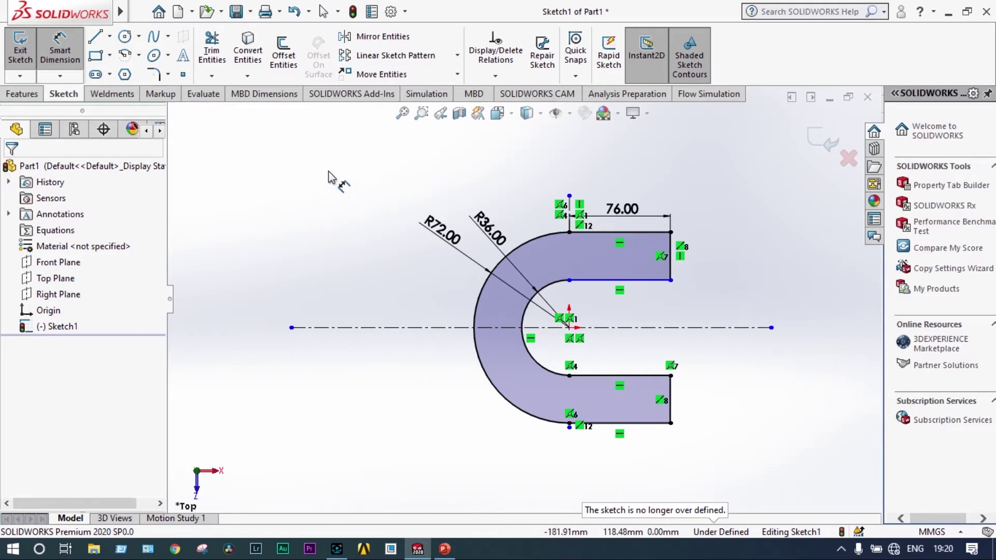
# Draw a corner rectangle against the left side of the outer arc
pyautogui.click(95, 55)
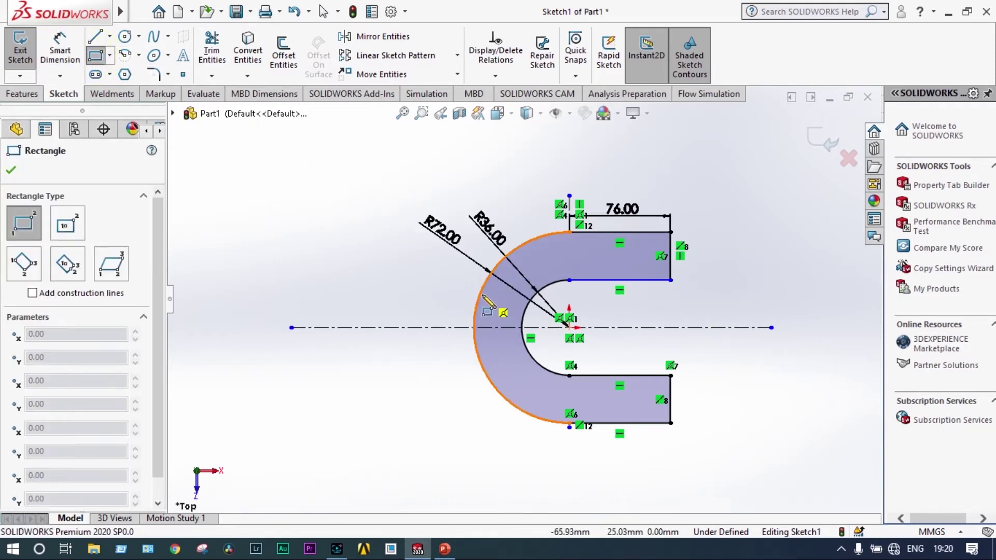
pyautogui.click(480, 292)
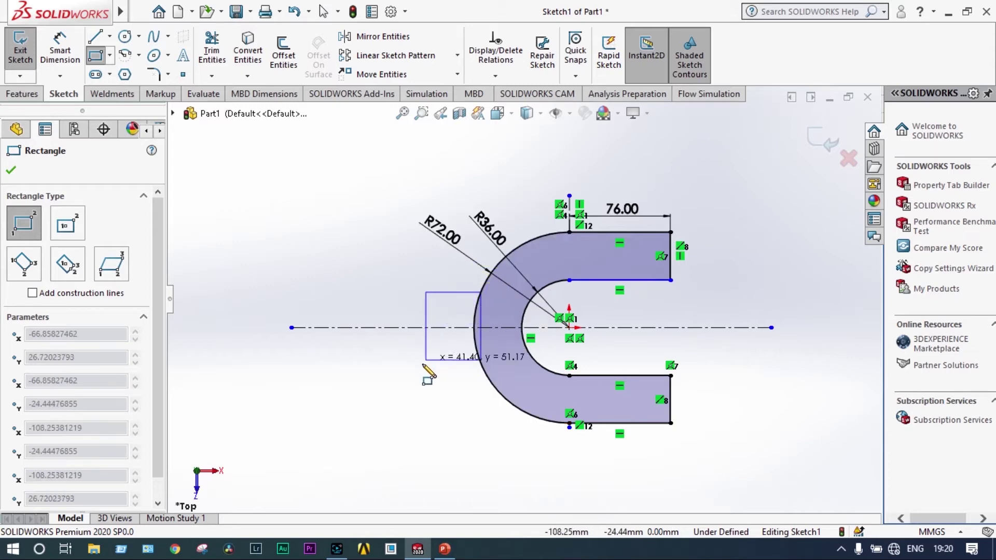
pyautogui.click(356, 376)
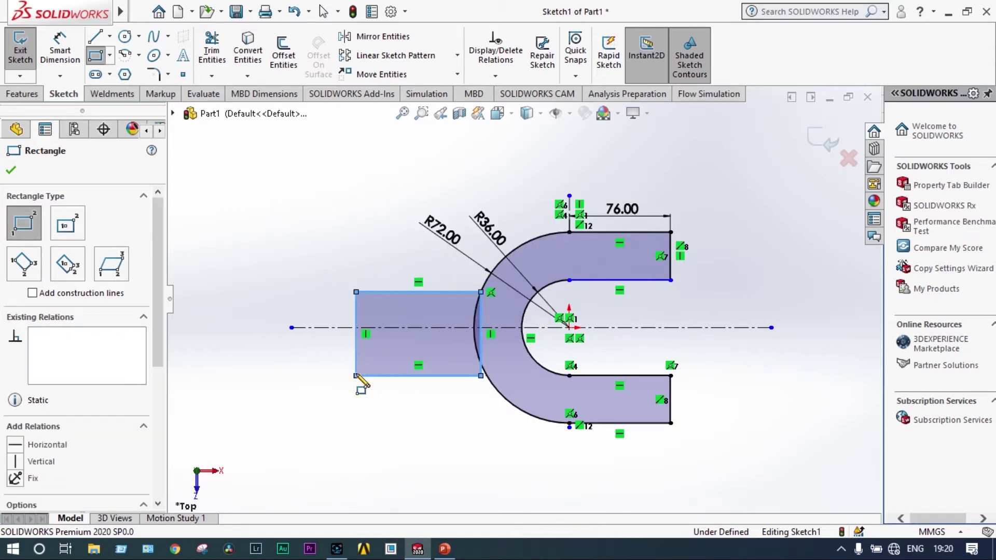
pyautogui.press('Escape')
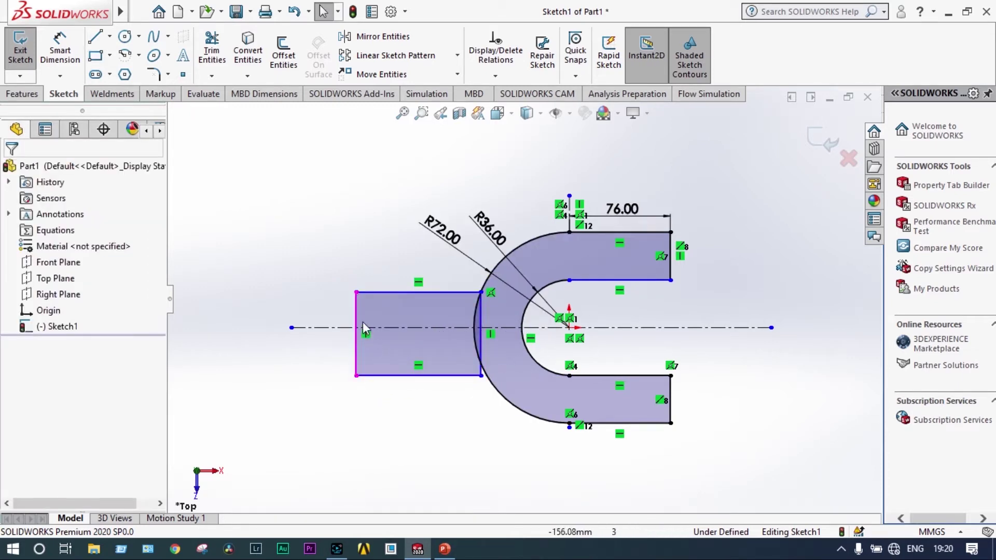
# Make the rectangle's top and bottom edges symmetric about the horizontal centerline
pyautogui.click(392, 292)
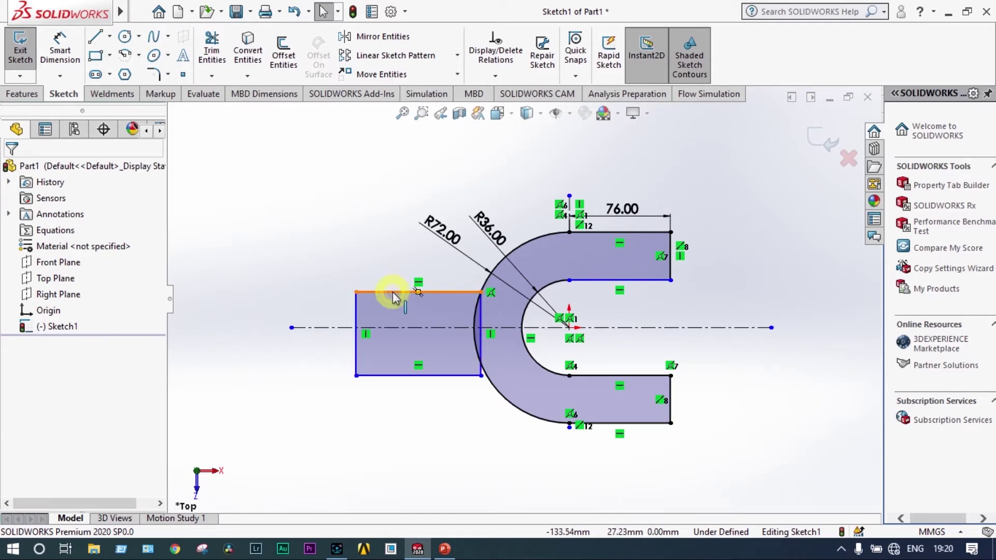
pyautogui.click(402, 327)
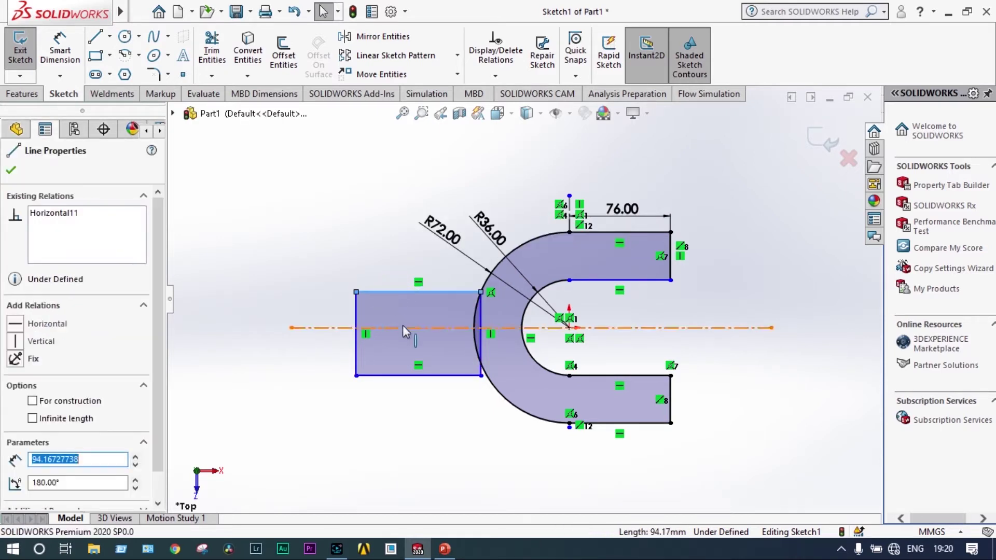
pyautogui.click(405, 375)
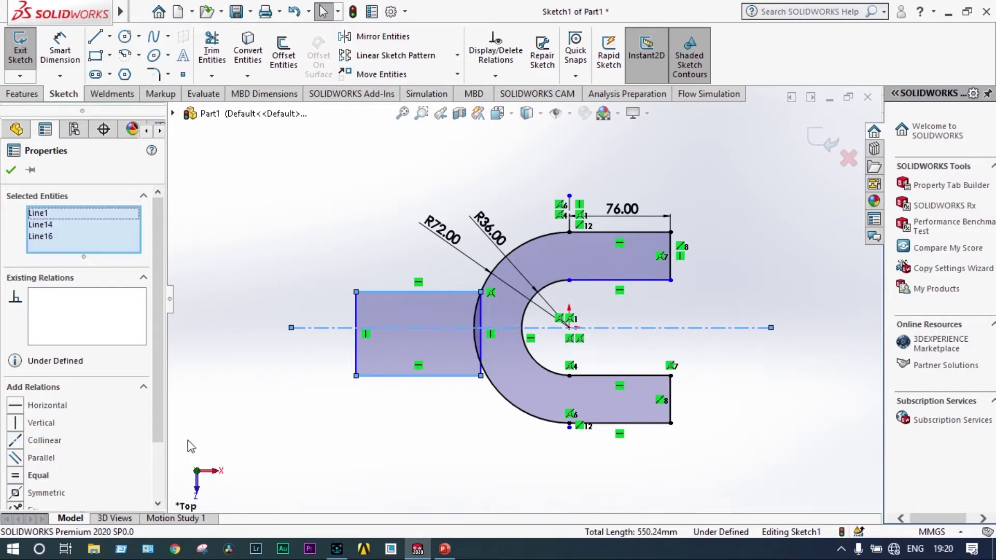
pyautogui.click(16, 494)
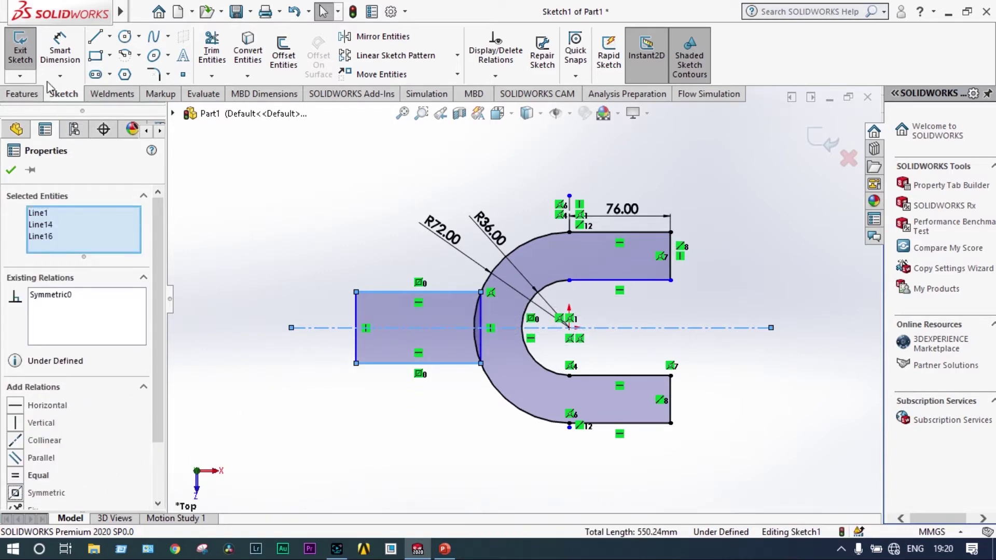
pyautogui.click(60, 51)
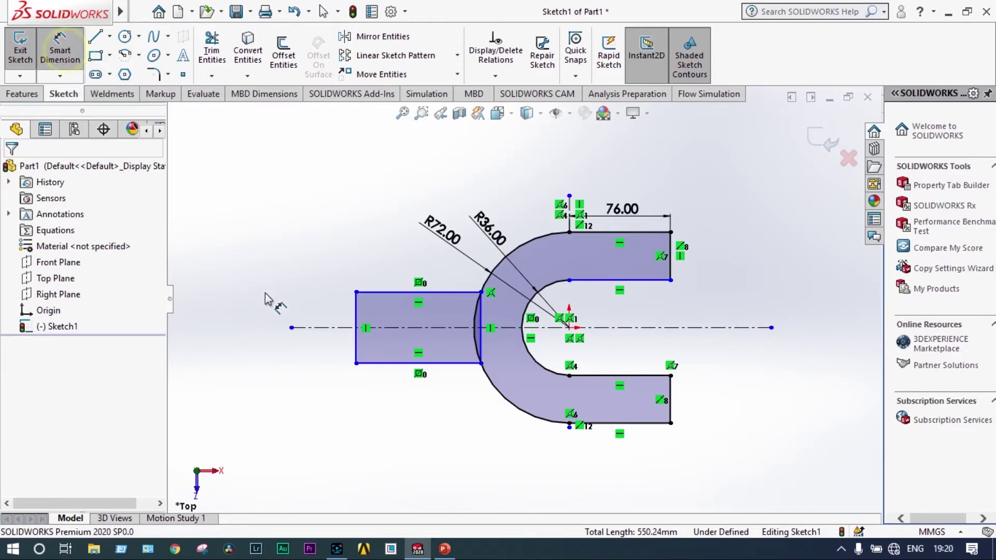
# Dimension the shank rectangle's left edge to a height of 72, then check the reference drawing
pyautogui.click(356, 319)
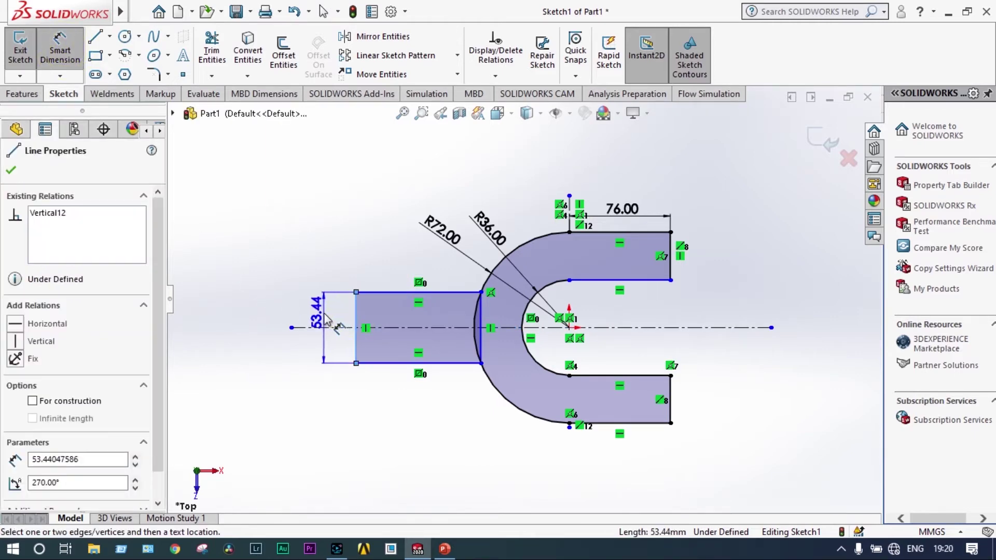
pyautogui.click(326, 318)
pyautogui.write('72')
pyautogui.press('Return')
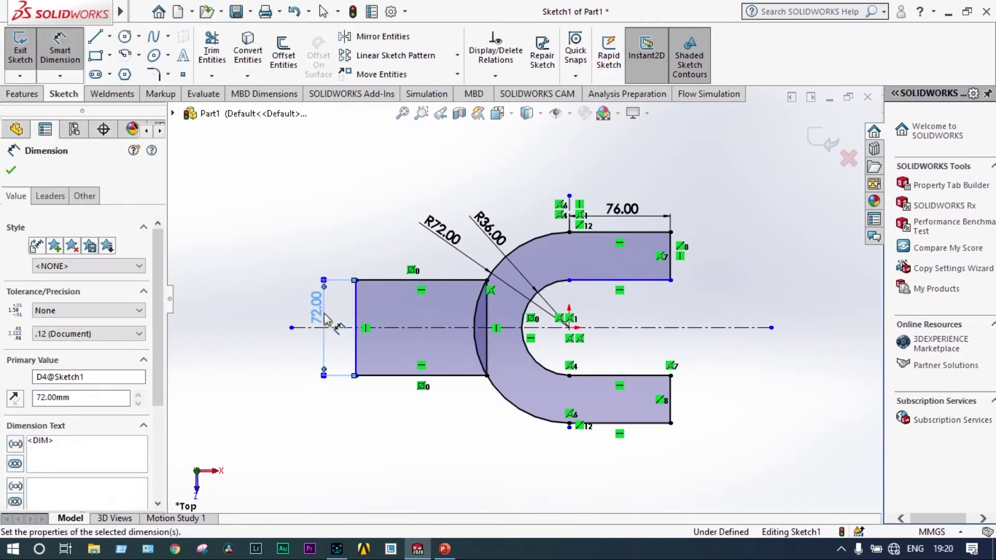
pyautogui.hotkey('alt', 'Tab')
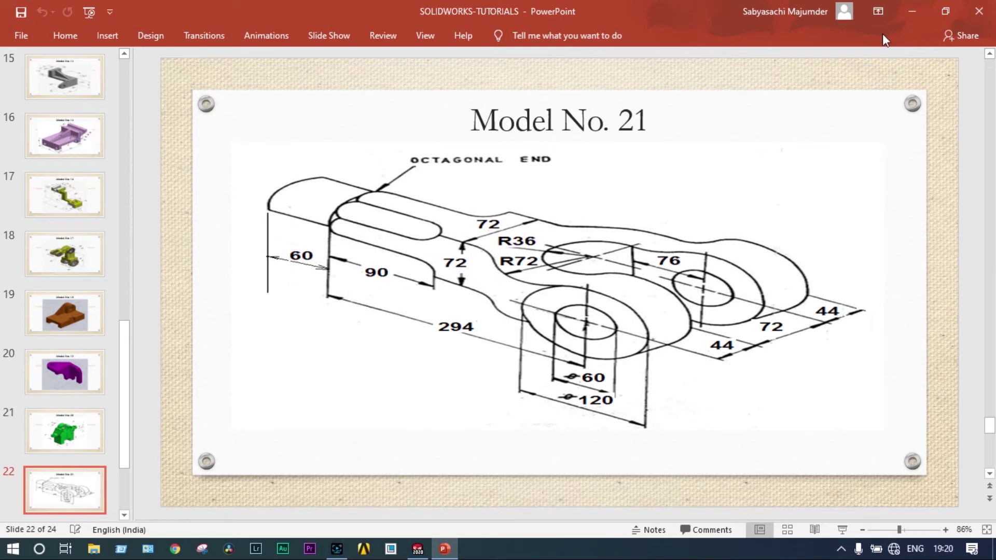
pyautogui.click(911, 12)
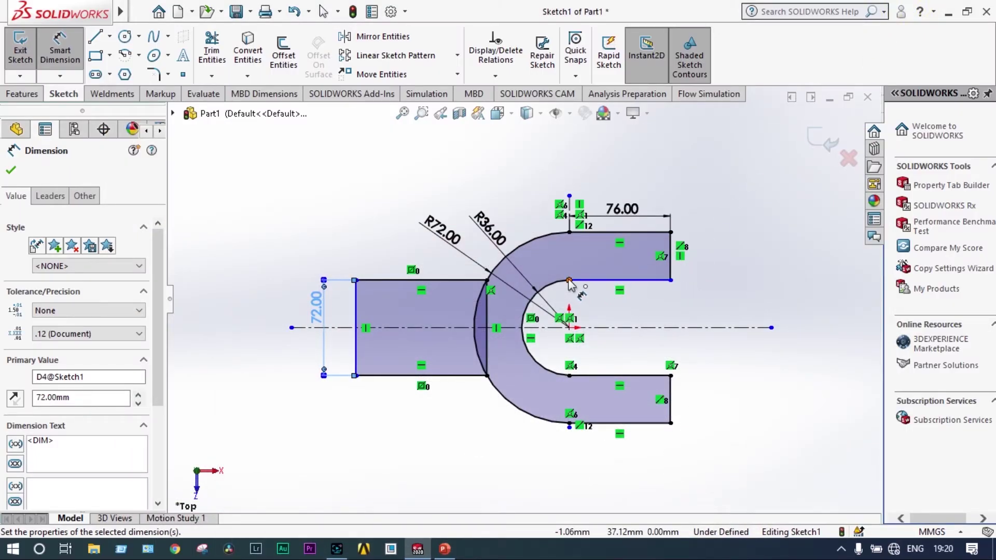
pyautogui.click(445, 549)
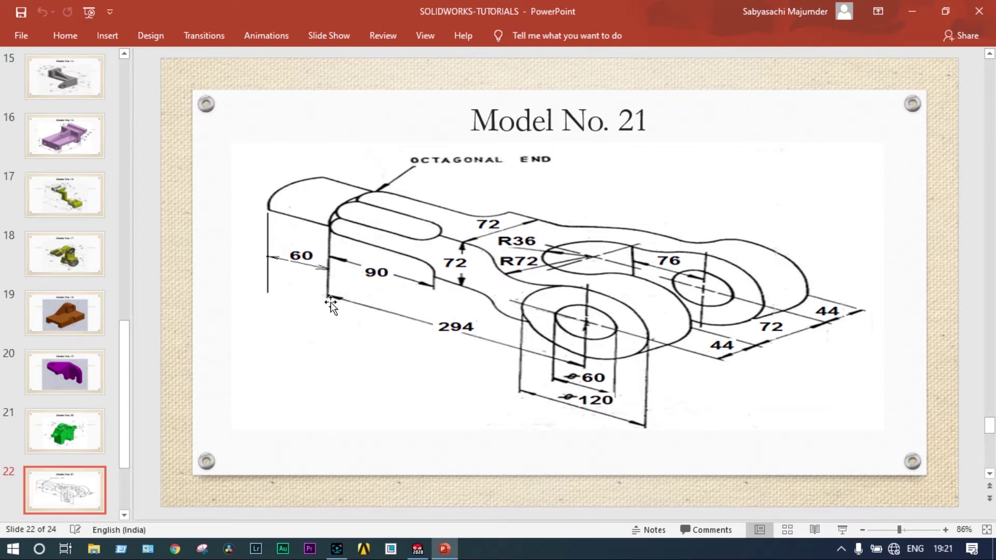
# Add a 294 overall length dimension from the arm's lower-right corner to the shank's lower-left corner
pyautogui.click(913, 20)
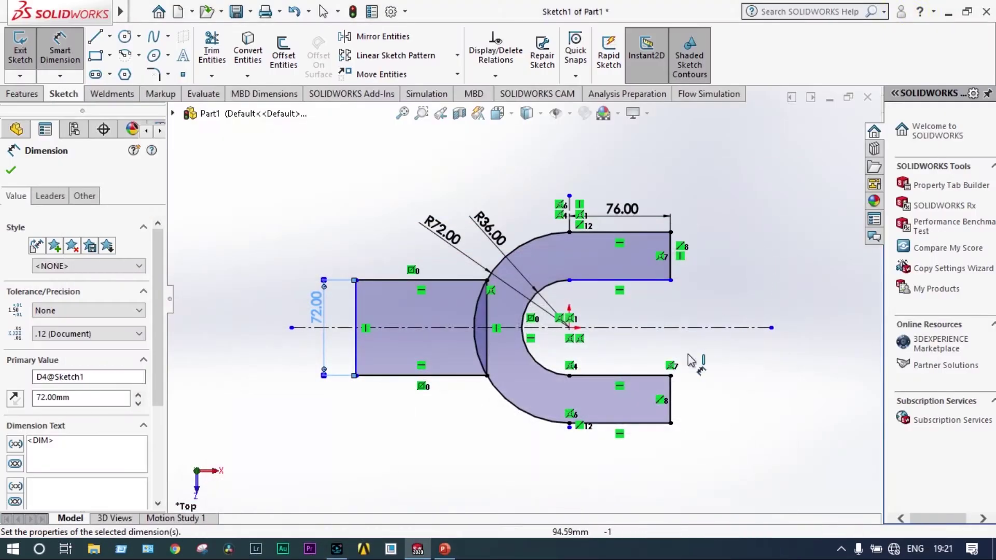
pyautogui.click(671, 423)
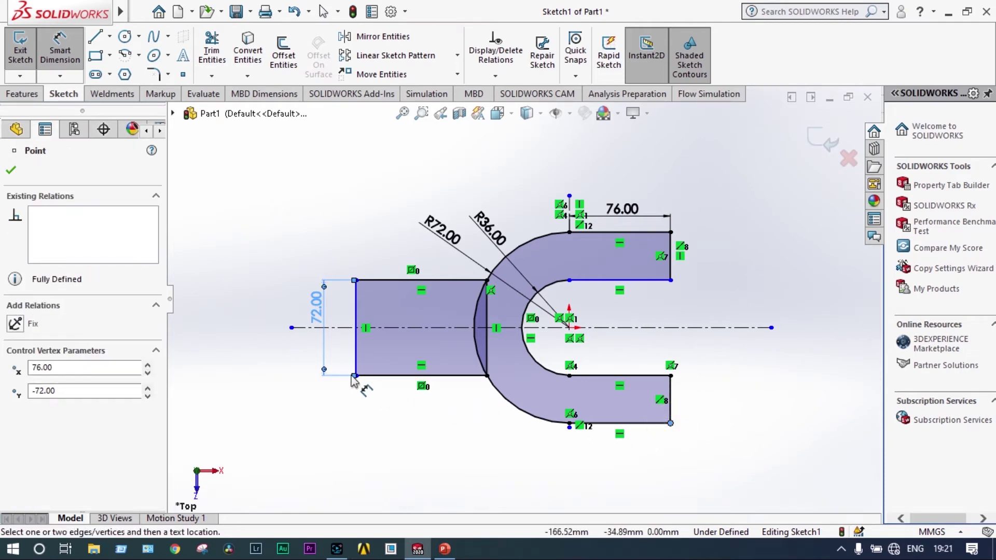
pyautogui.click(356, 376)
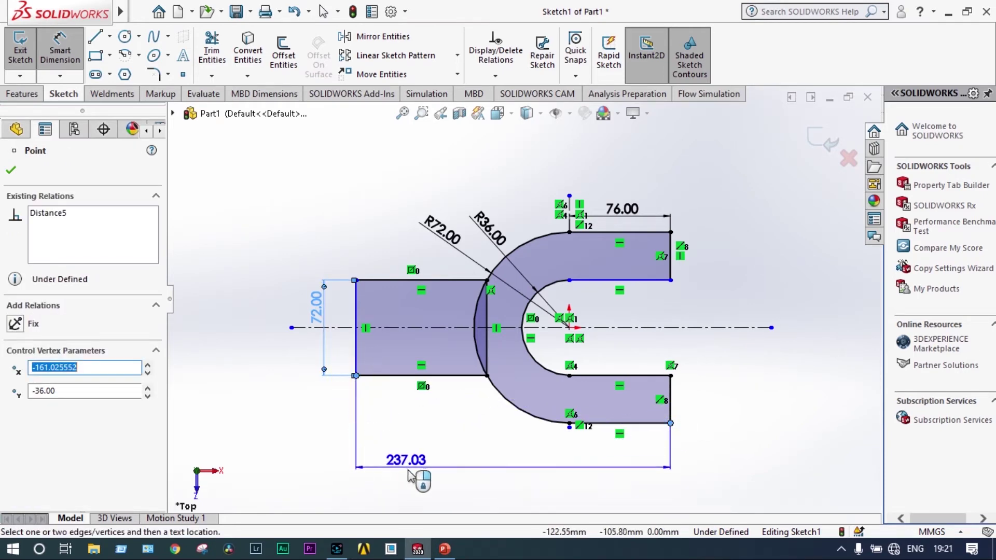
pyautogui.click(466, 490)
pyautogui.write('294')
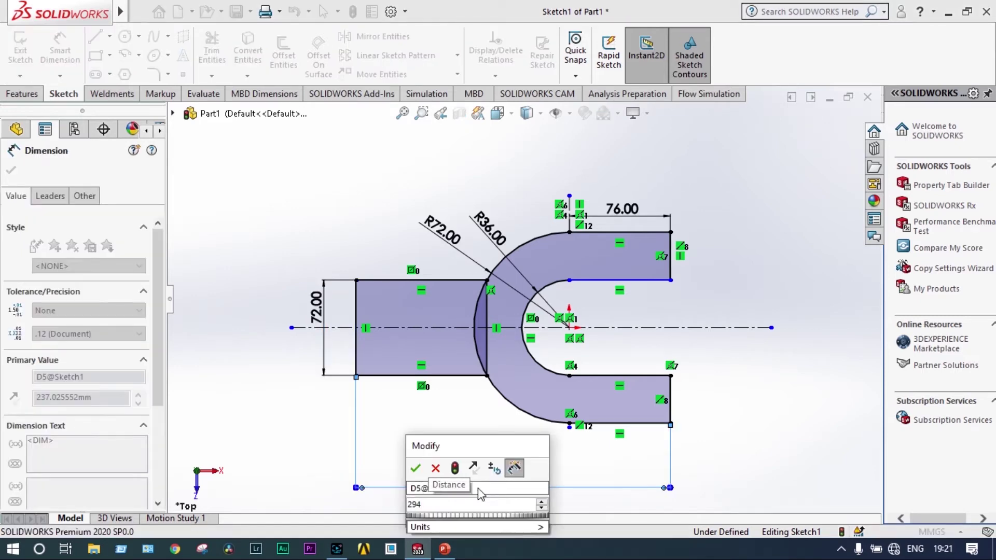
pyautogui.press('Return')
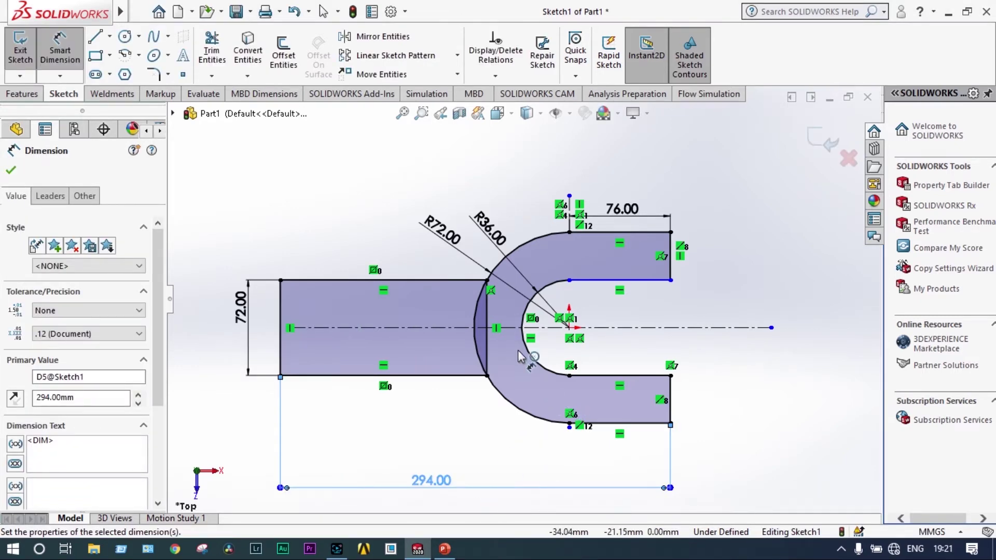
pyautogui.scroll(-3, 498, 319)
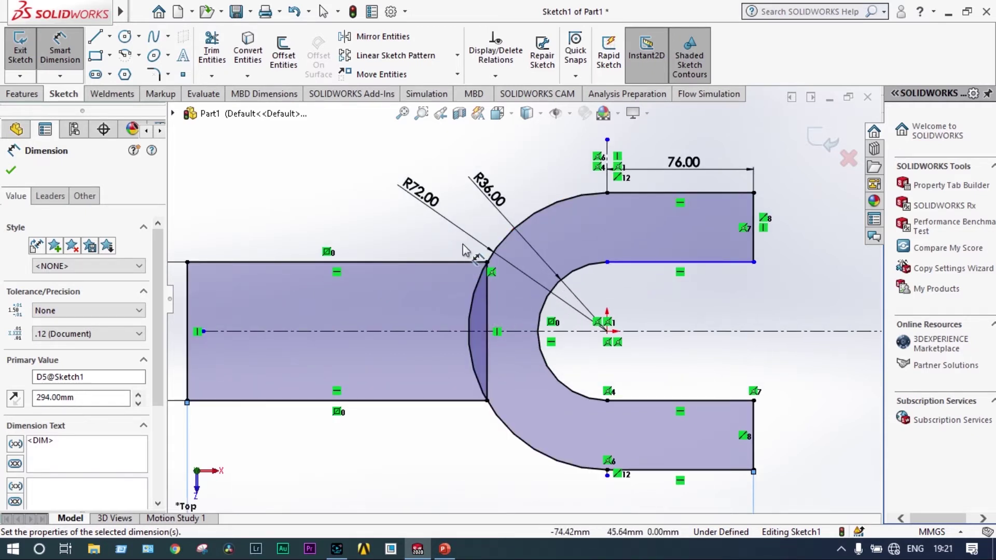
# Trim the upper and lower inner line and arc segments where the shank meets the fork
pyautogui.click(212, 52)
pyautogui.moveTo(506, 297); pyautogui.dragTo(453, 301)
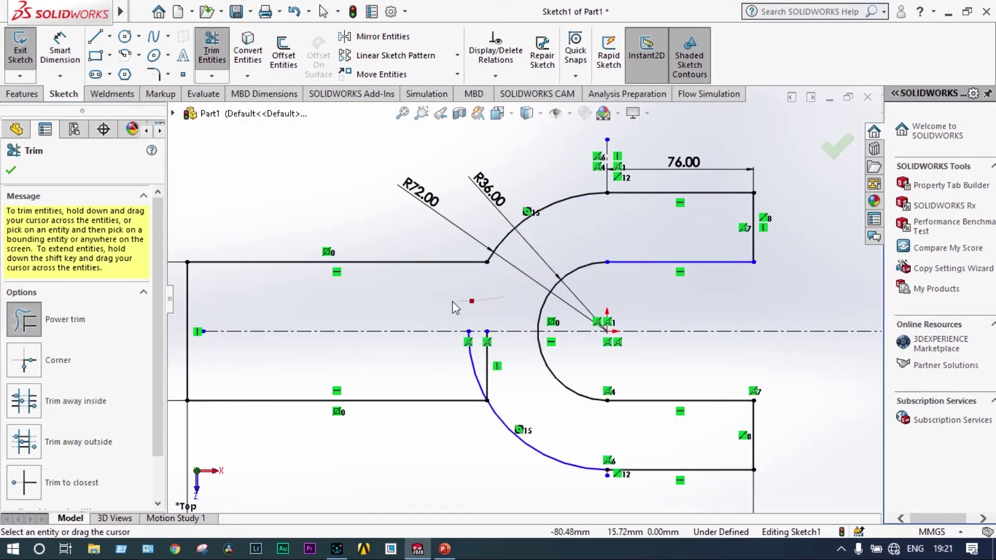
pyautogui.moveTo(504, 362); pyautogui.dragTo(446, 364)
pyautogui.scroll(6, 446, 323)
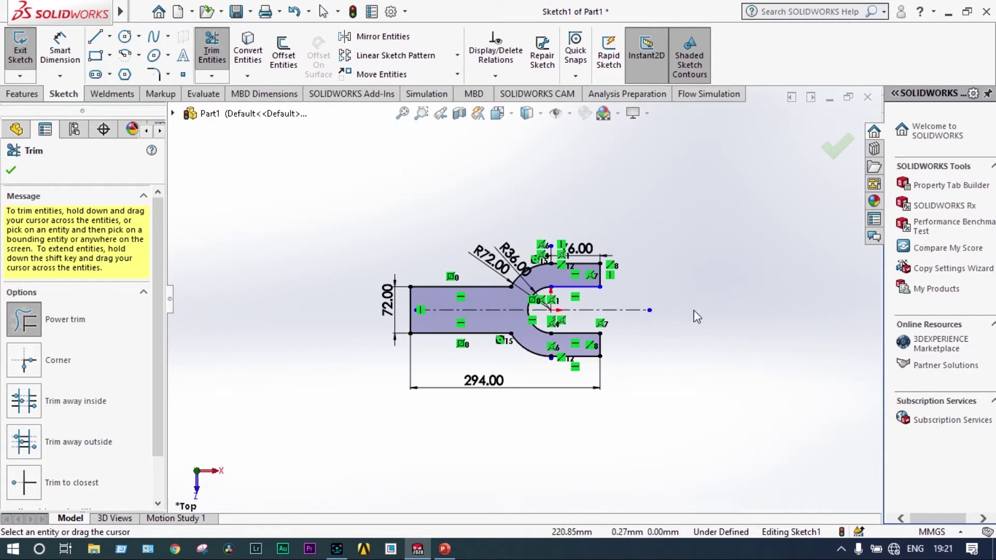
pyautogui.click(830, 152)
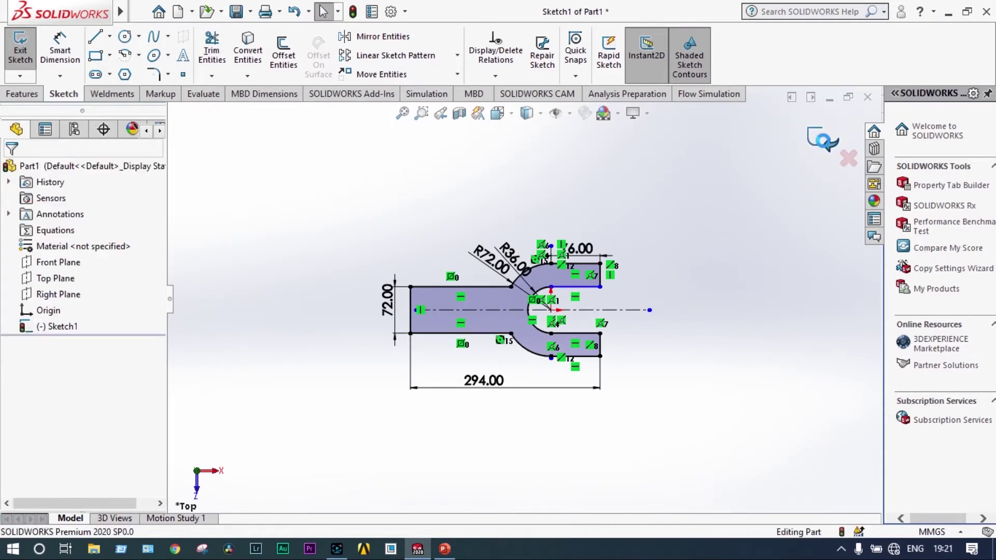
# Exit the sketch and select Sketch1 with its geometry shown for the next feature
pyautogui.click(826, 145)
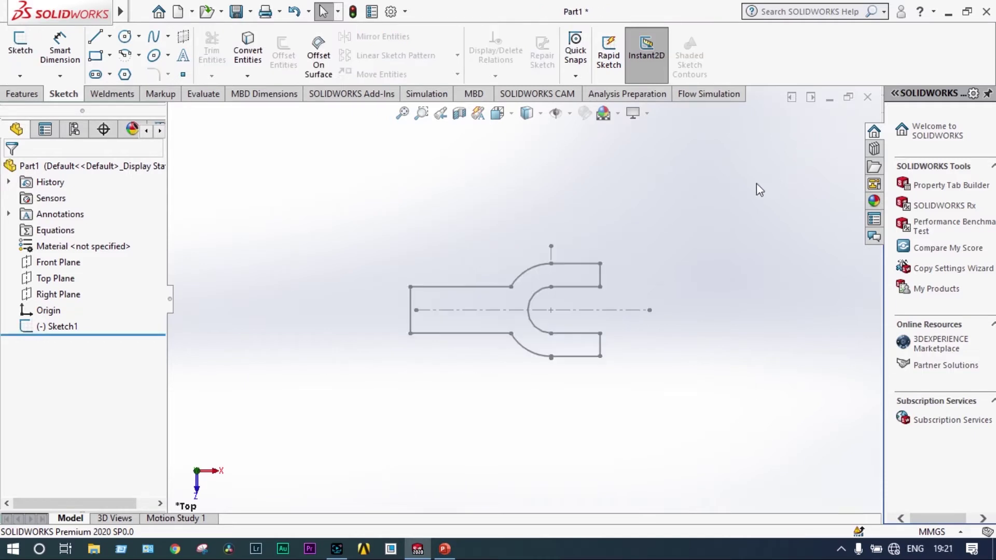
pyautogui.click(57, 327)
pyautogui.click(69, 285)
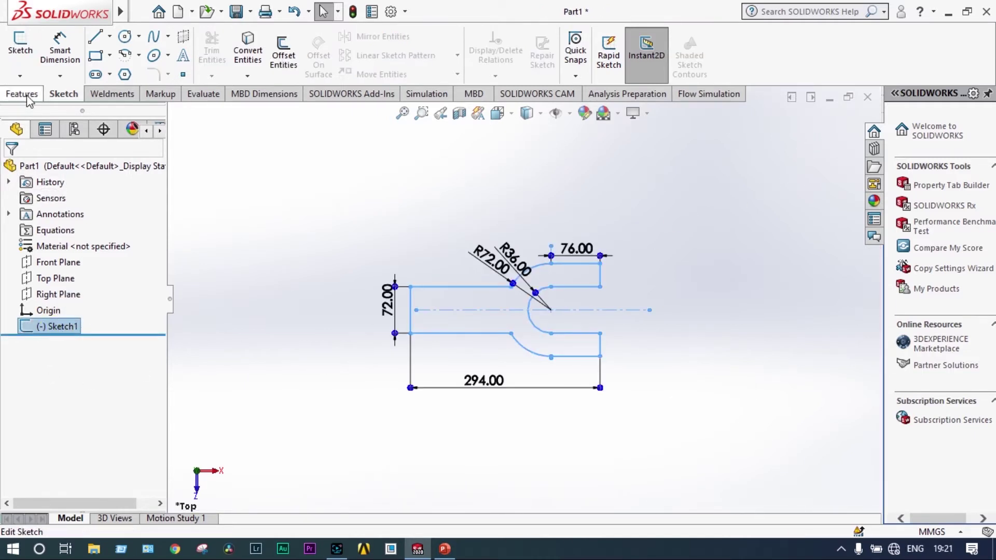
pyautogui.click(21, 94)
# Extrude Sketch1 72 mm with a Mid Plane end condition into Boss-Extrude1
pyautogui.click(26, 51)
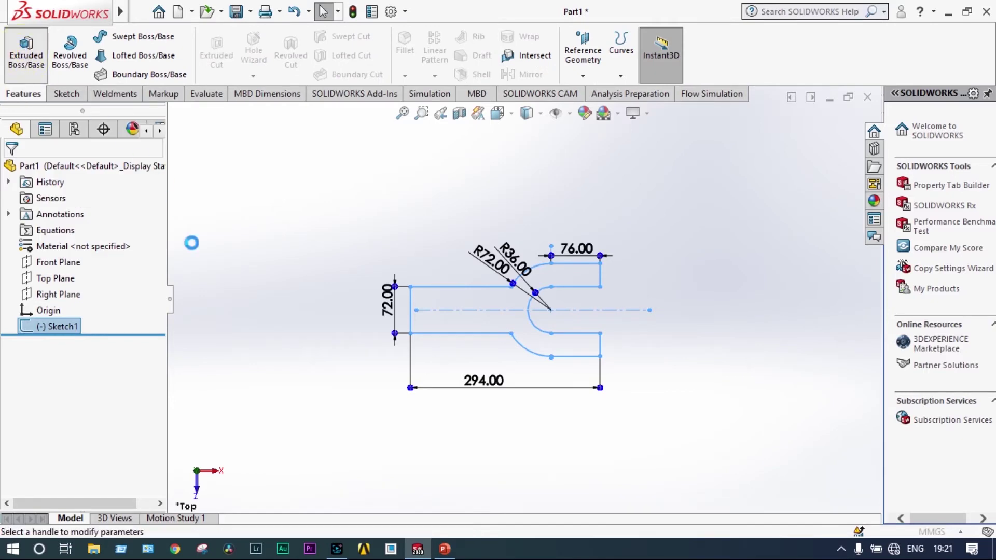
pyautogui.click(446, 549)
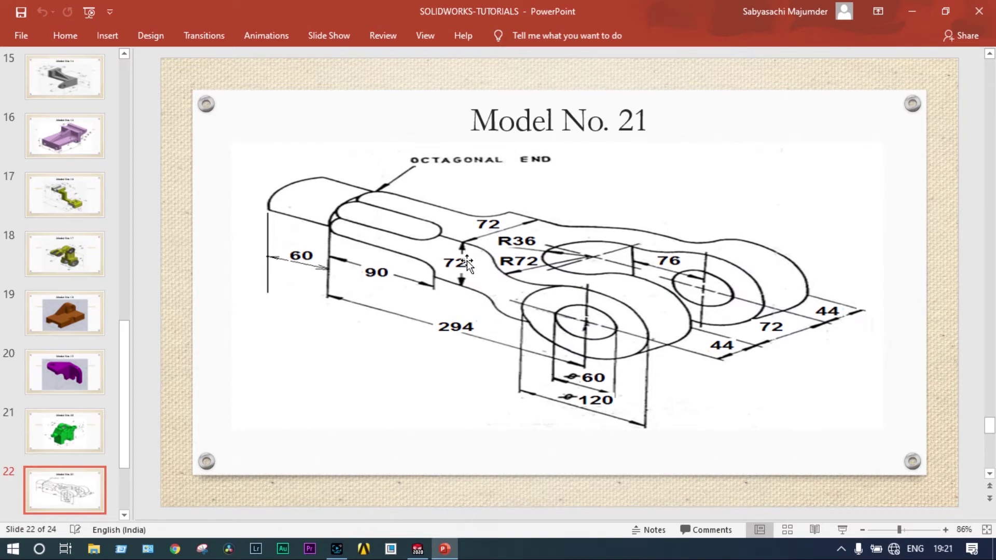
pyautogui.hotkey('alt', 'Tab')
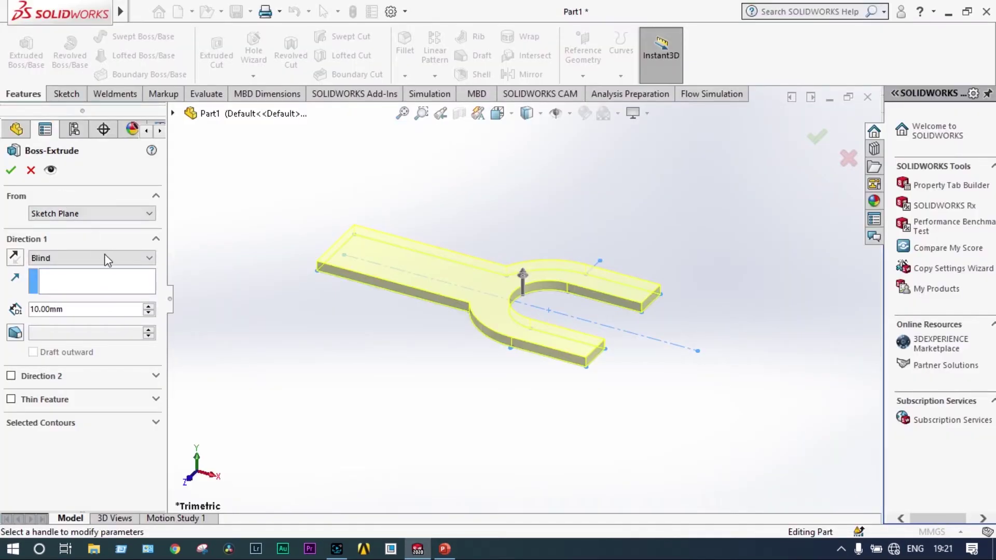
pyautogui.click(150, 259)
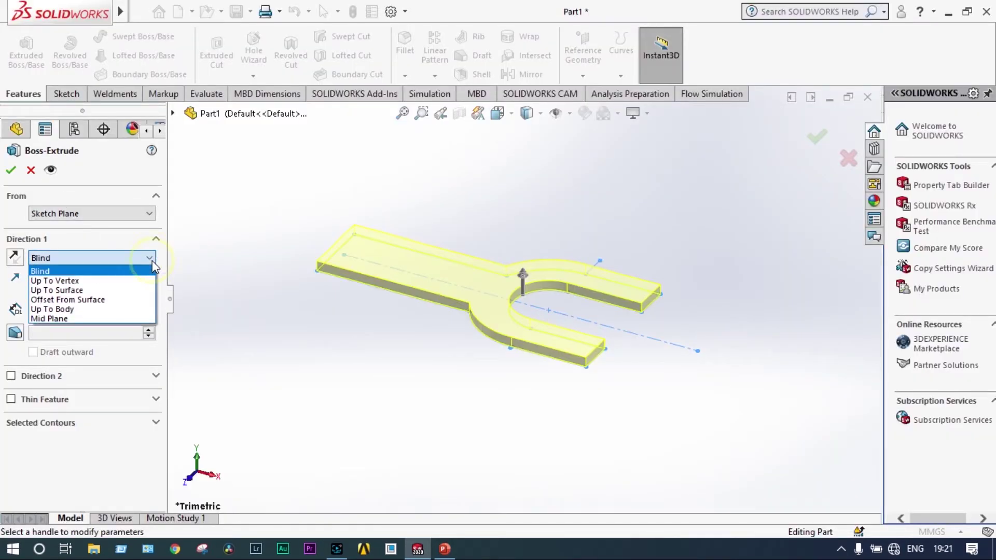
pyautogui.click(119, 318)
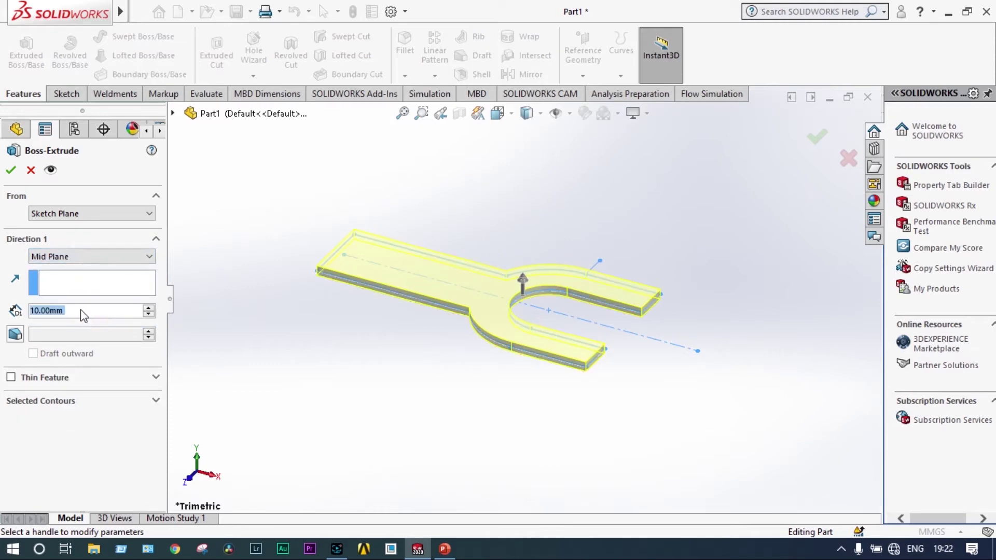
pyautogui.write('72')
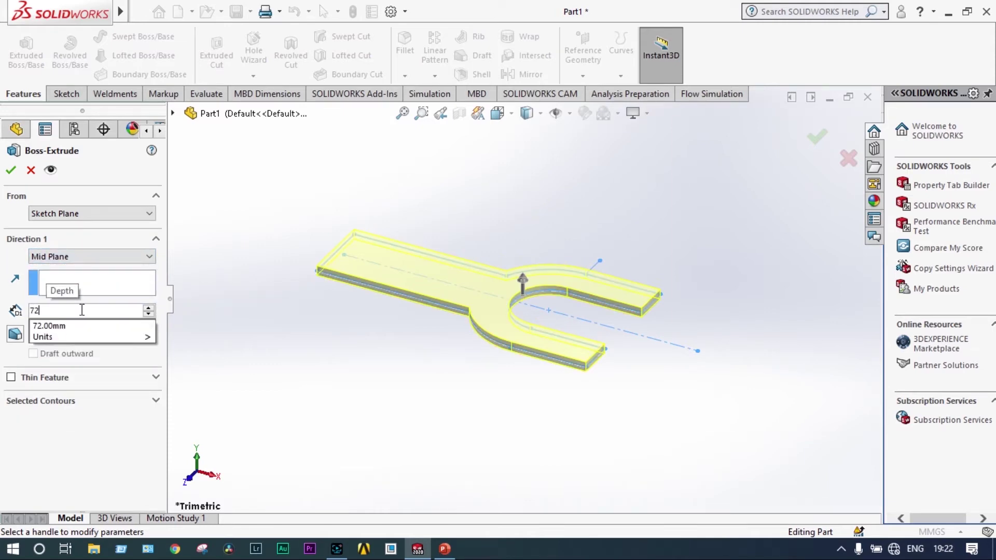
pyautogui.press('Return')
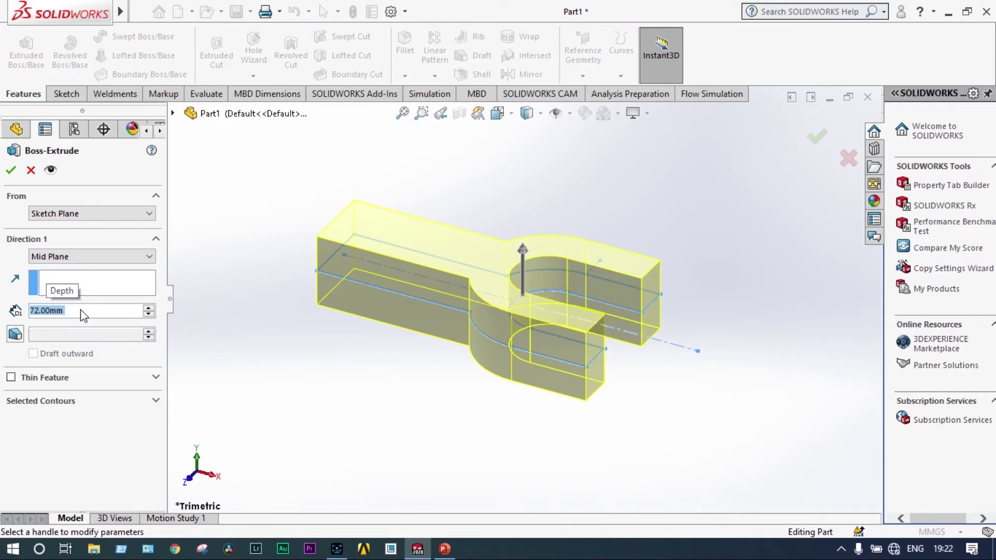
pyautogui.click(816, 138)
pyautogui.moveTo(626, 186); pyautogui.dragTo(519, 218, button='middle')
pyautogui.scroll(-5, 455, 249)
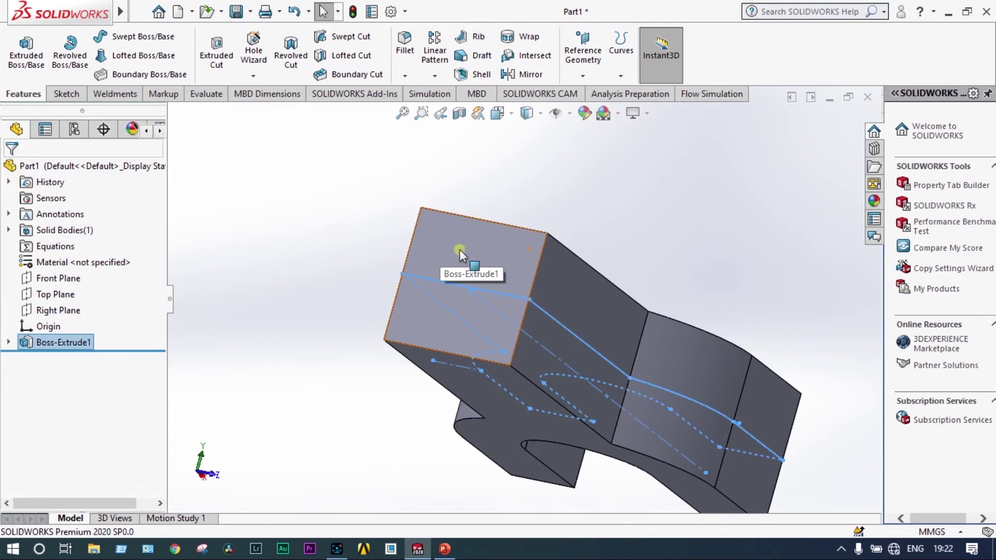
# Sketch an octagon centred on the square end face of the shank
pyautogui.click(460, 250)
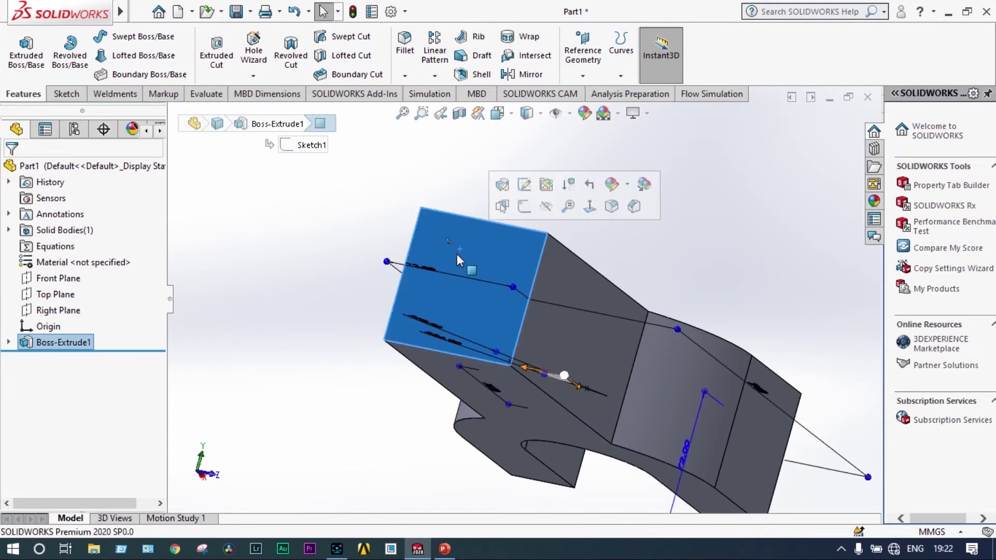
pyautogui.click(590, 206)
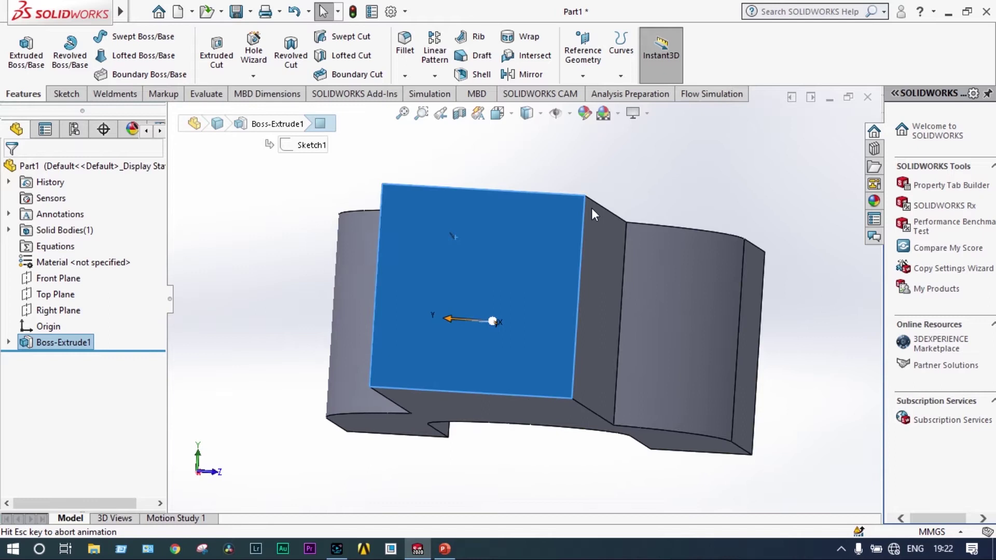
pyautogui.click(74, 98)
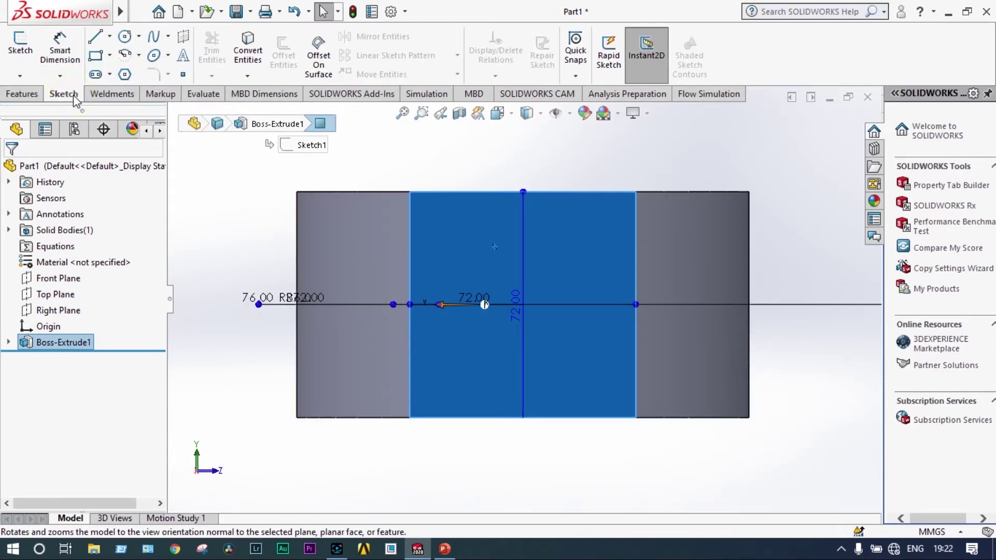
pyautogui.click(123, 75)
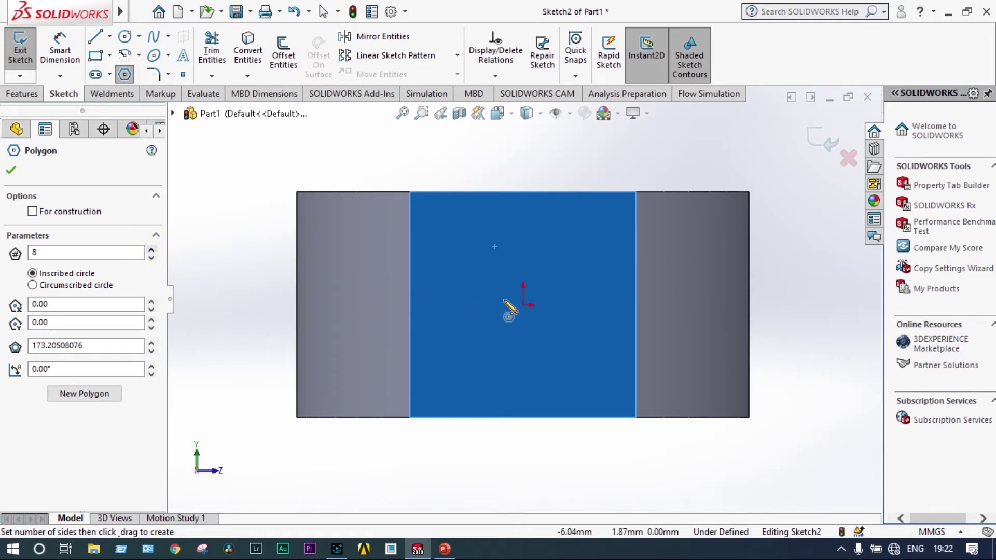
pyautogui.moveTo(525, 308)
pyautogui.mouseDown()
pyautogui.moveTo(501, 194)
pyautogui.moveTo(514, 195)
pyautogui.moveTo(494, 203)
pyautogui.moveTo(474, 194)
pyautogui.mouseUp()
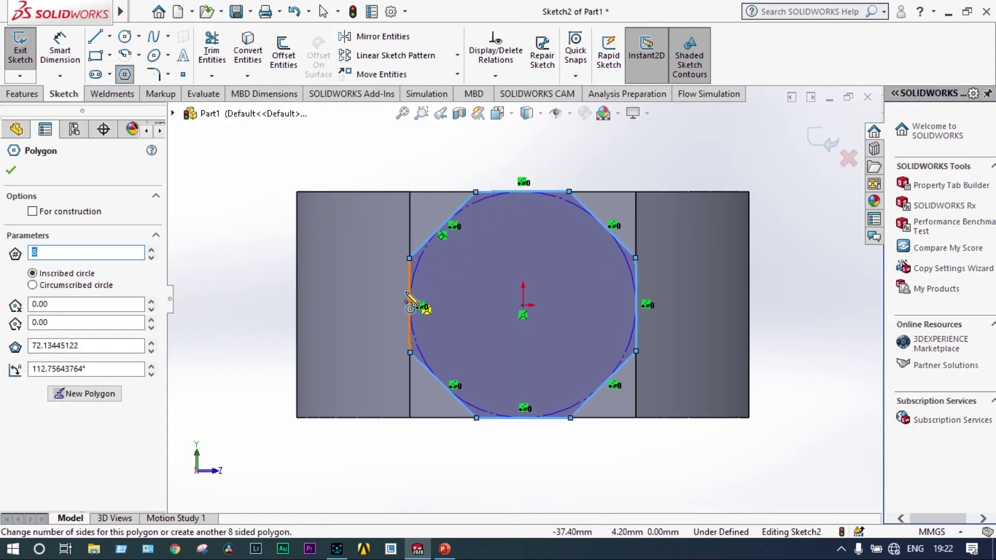
pyautogui.keyDown('ctrl'); pyautogui.moveTo(415, 307); pyautogui.dragTo(469, 310, button='middle'); pyautogui.keyUp('ctrl')
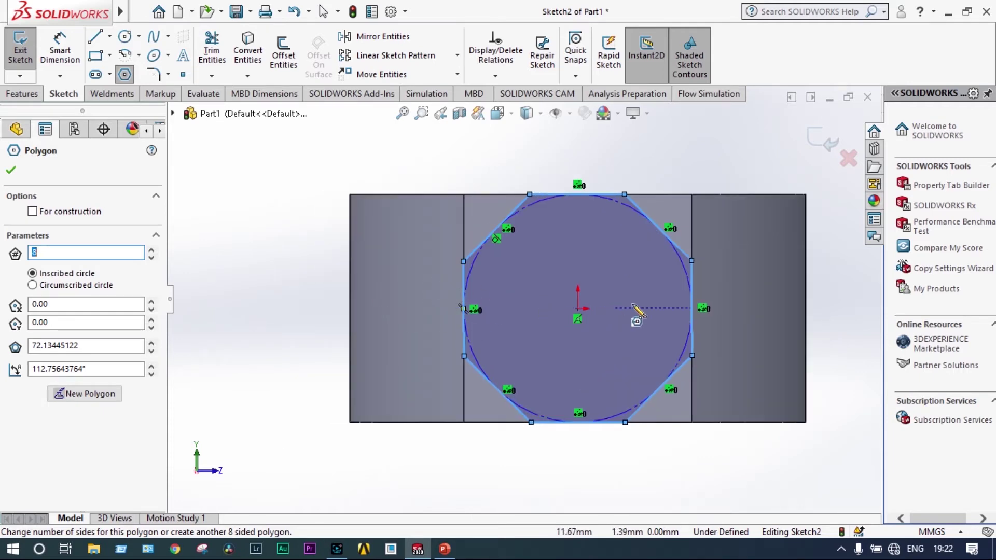
pyautogui.scroll(-2, 667, 321)
pyautogui.scroll(1, 663, 321)
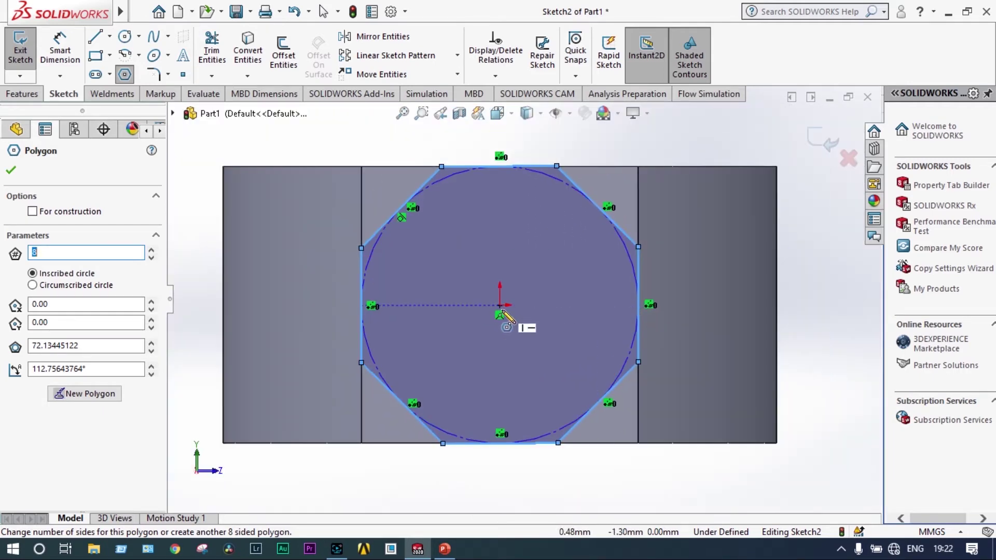
pyautogui.press('Escape')
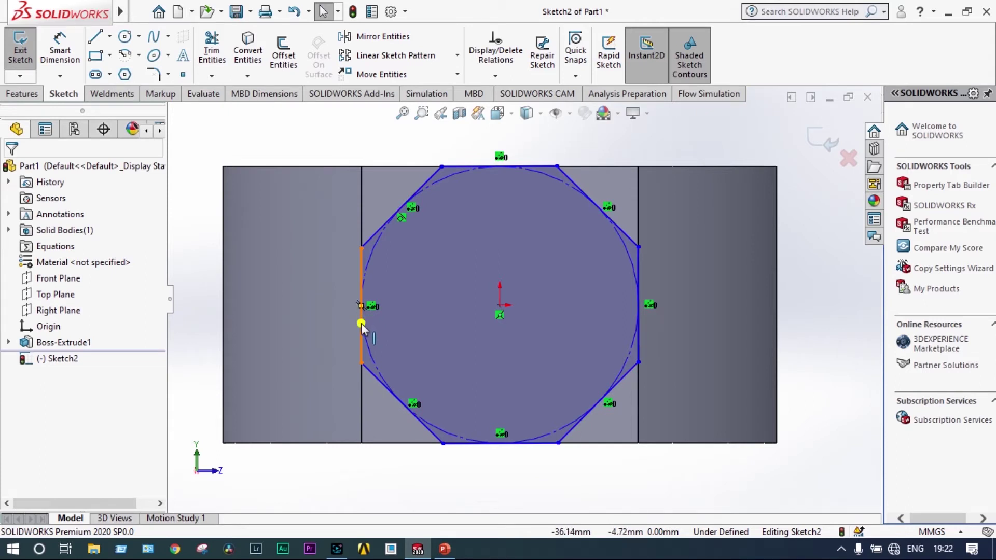
# Make the octagon's left side parallel to the face edge and close the sketch
pyautogui.click(361, 323)
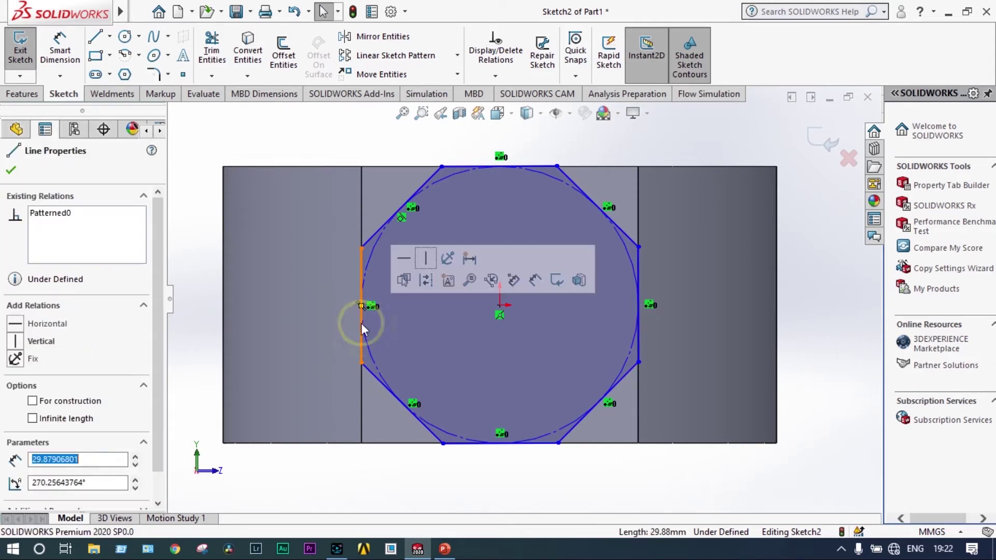
pyautogui.keyDown('ctrl'); pyautogui.click(223, 329); pyautogui.keyUp('ctrl')
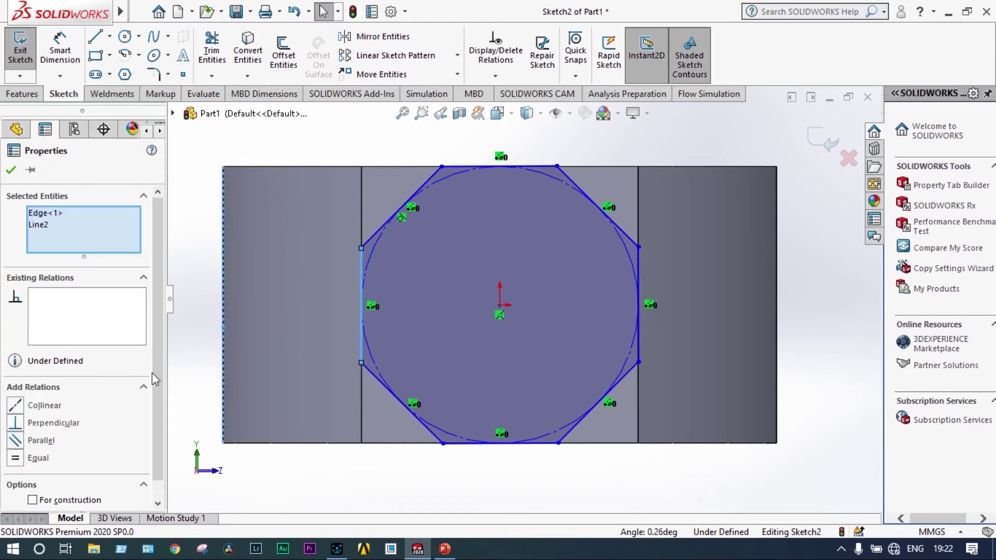
pyautogui.click(16, 442)
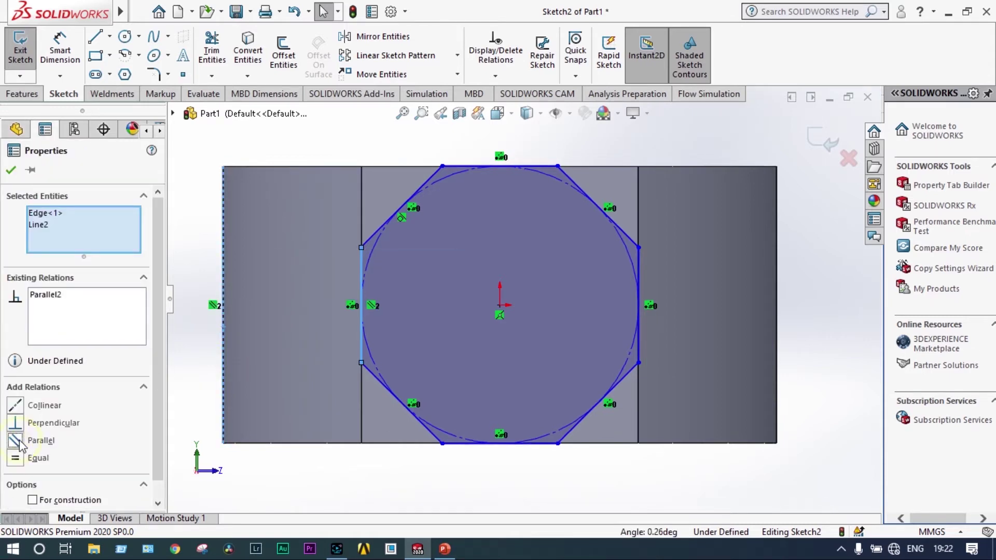
pyautogui.click(818, 143)
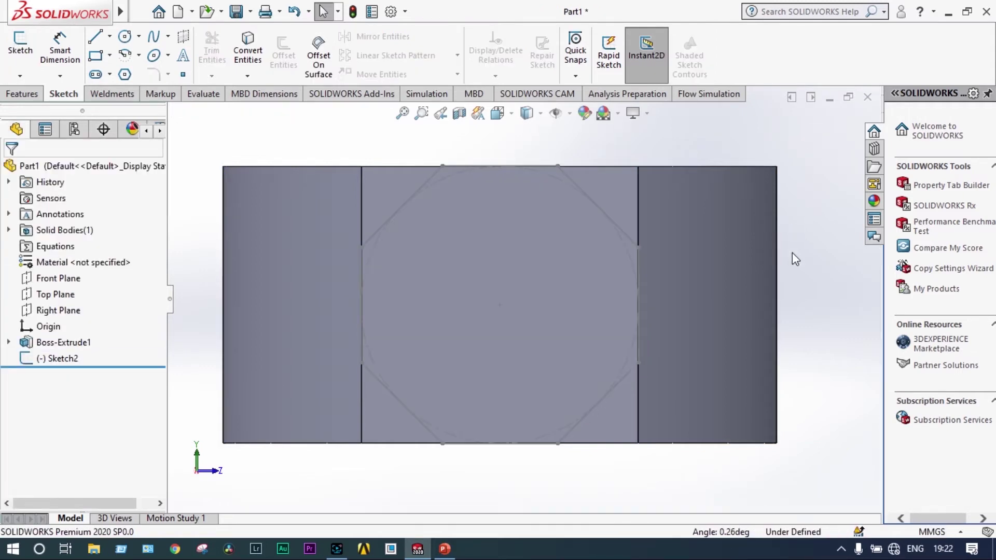
# Extrude-cut away material outside the octagon sketch to a 90 mm blind depth
pyautogui.click(63, 359)
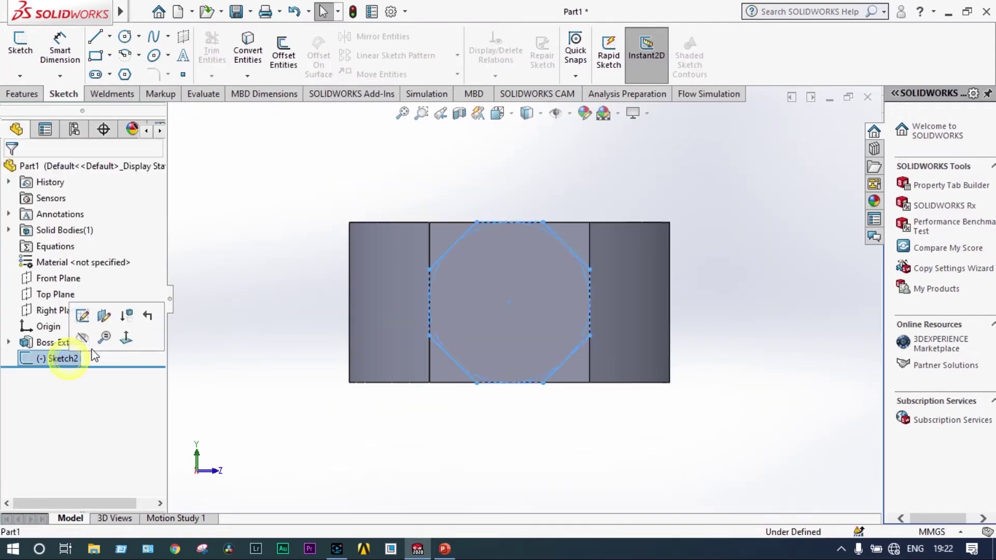
pyautogui.click(35, 98)
pyautogui.hotkey('ctrl', '7')
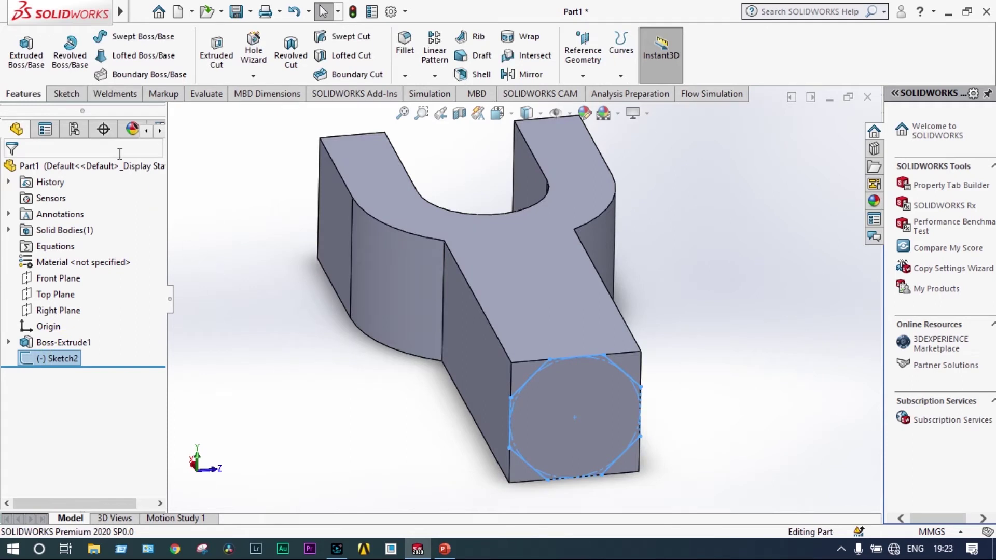
pyautogui.click(212, 50)
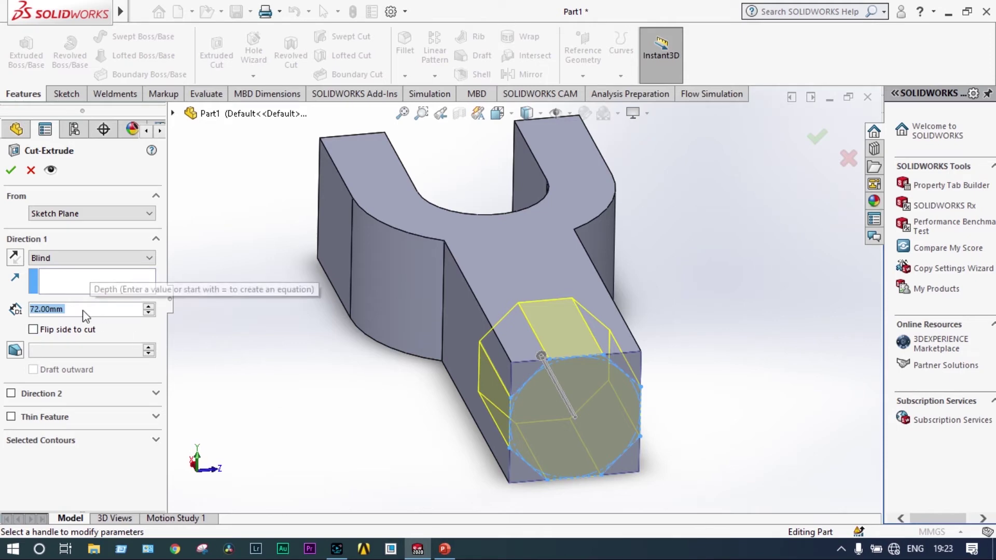
pyautogui.write('0')
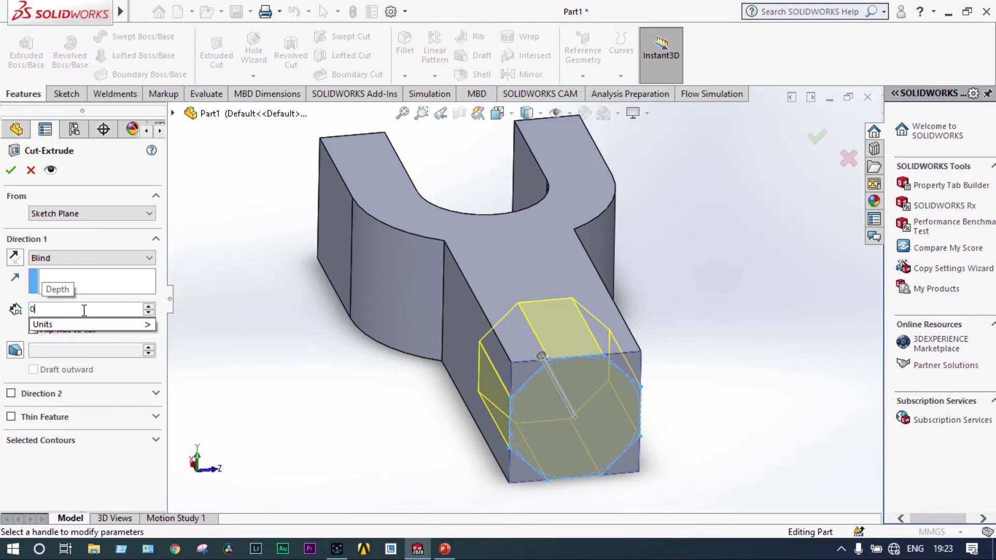
pyautogui.press('BackSpace')
pyautogui.write('90')
pyautogui.press('Return')
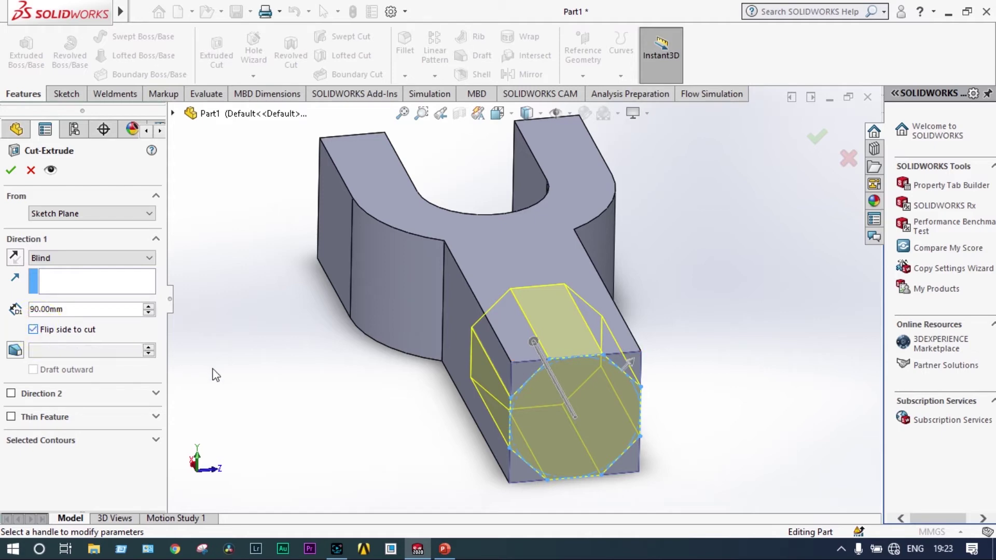
pyautogui.click(816, 138)
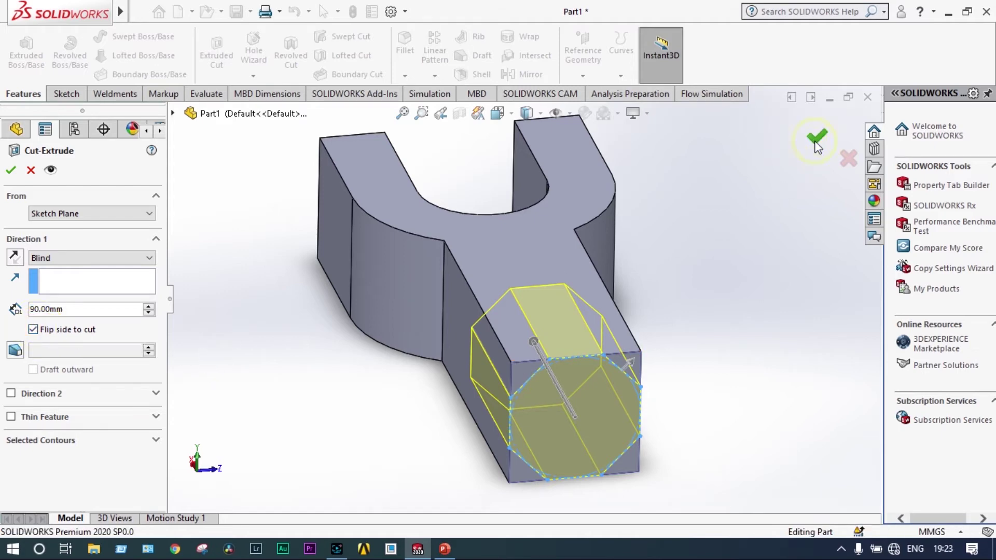
pyautogui.moveTo(701, 307); pyautogui.dragTo(550, 282, button='middle')
# Select the four inner corner edges where the octagonal end meets the body
pyautogui.scroll(-3, 549, 275)
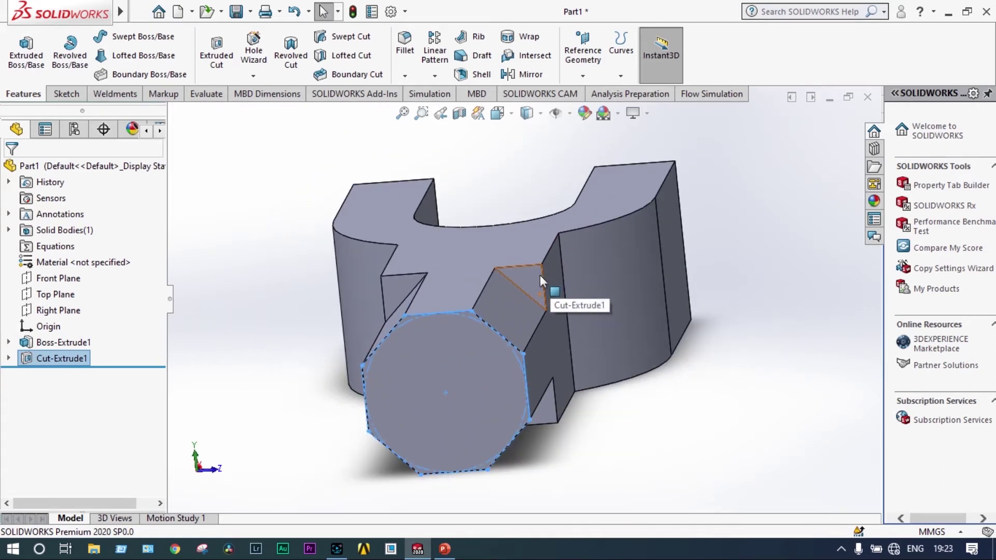
pyautogui.scroll(-3, 539, 275)
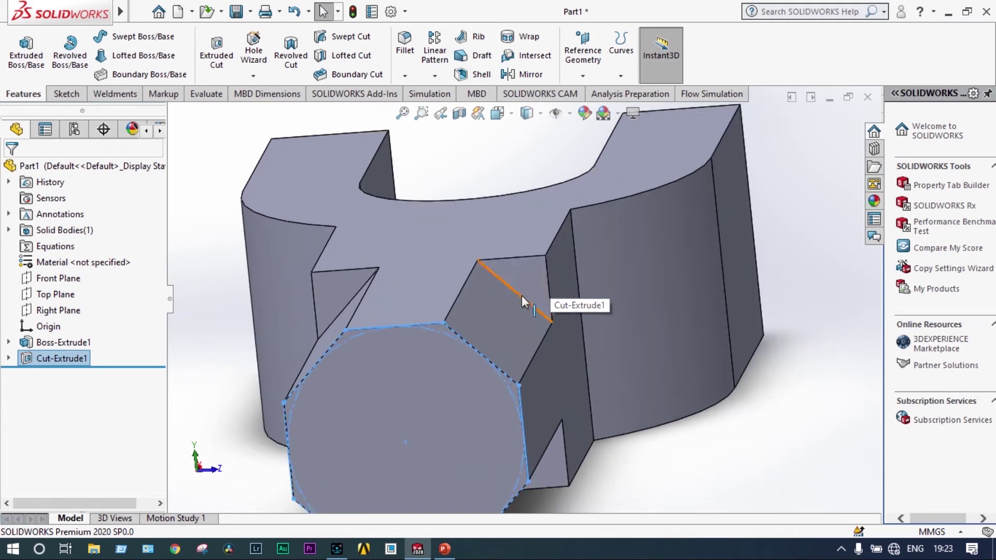
pyautogui.click(521, 297)
pyautogui.moveTo(521, 297)
pyautogui.mouseDown(button='middle')
pyautogui.moveTo(784, 413)
pyautogui.moveTo(772, 333)
pyautogui.mouseUp(button='middle')
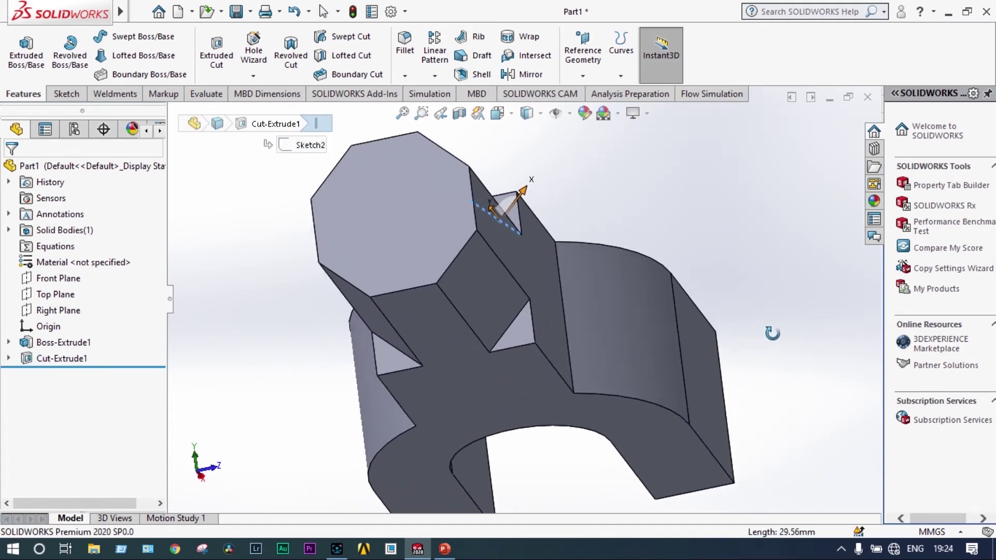
pyautogui.click(513, 322)
pyautogui.moveTo(804, 313); pyautogui.dragTo(850, 324, button='middle')
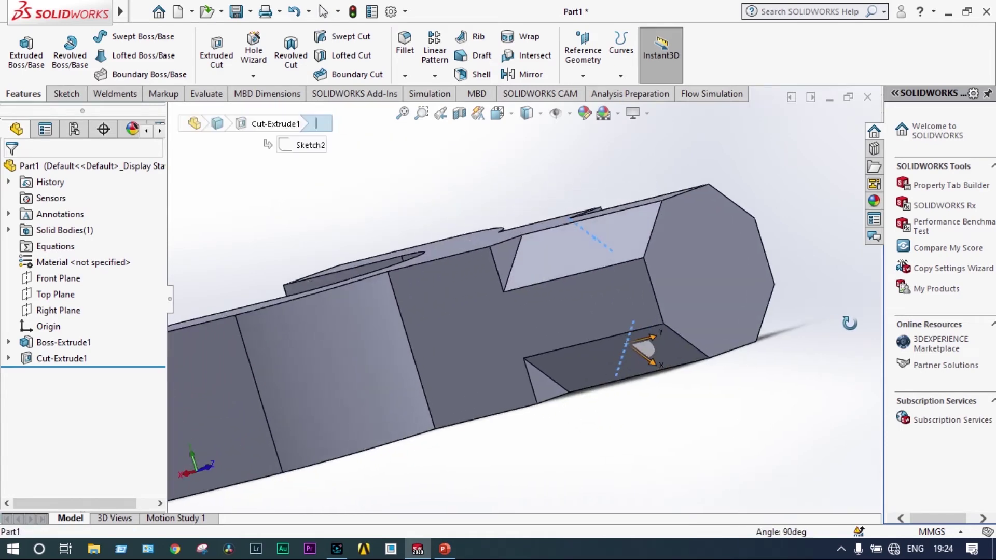
pyautogui.click(552, 380)
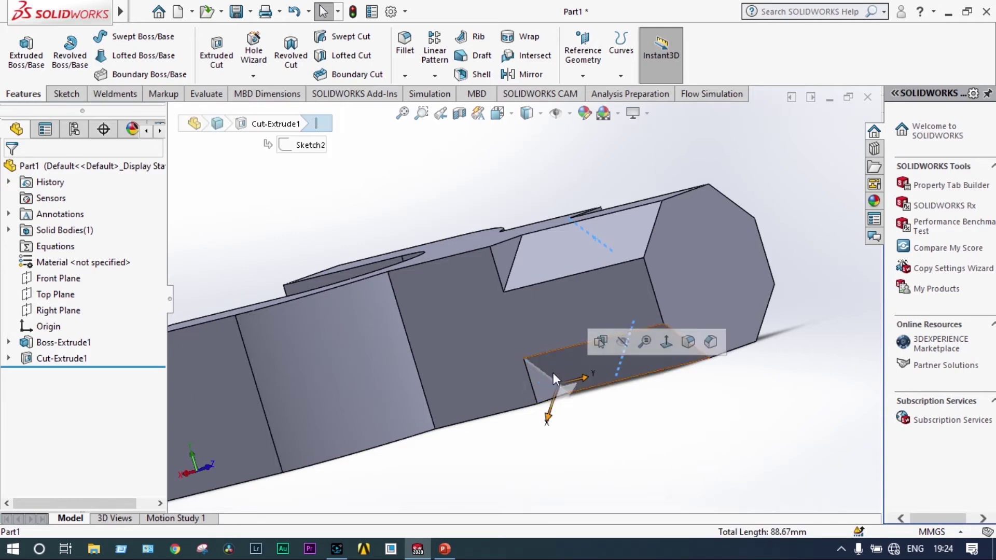
pyautogui.keyDown('ctrl'); pyautogui.click(514, 278); pyautogui.keyUp('ctrl')
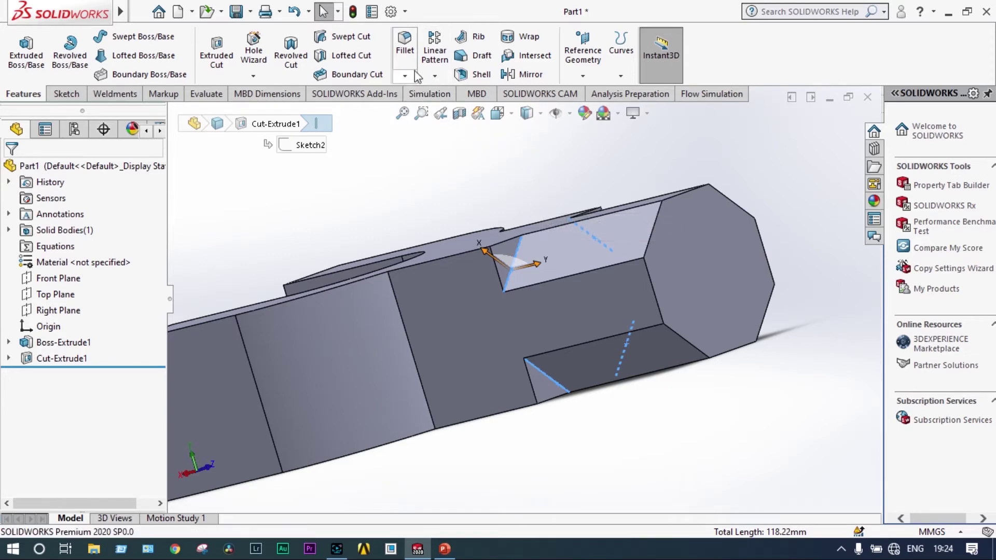
# Round the four selected edges with a 14.5 mm fillet
pyautogui.click(405, 44)
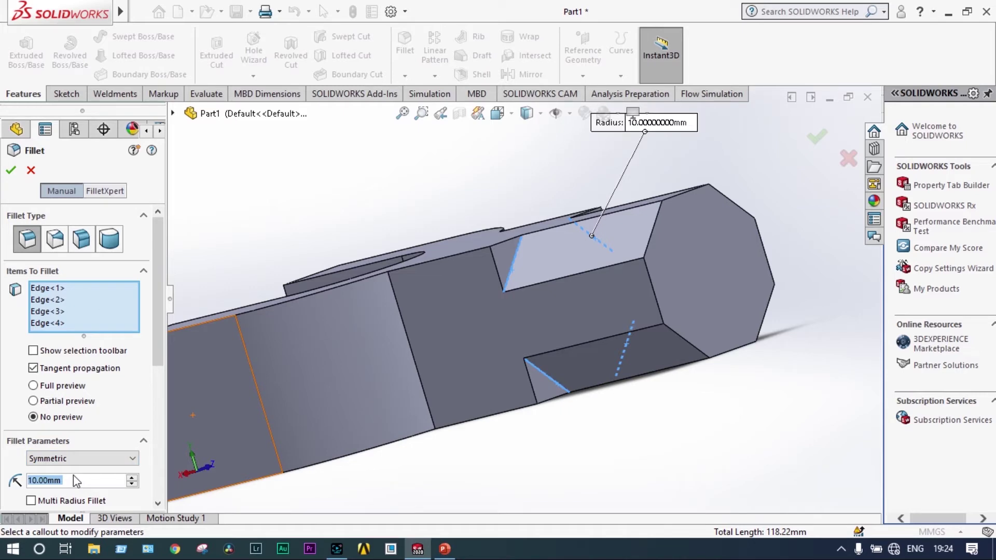
pyautogui.write('14.')
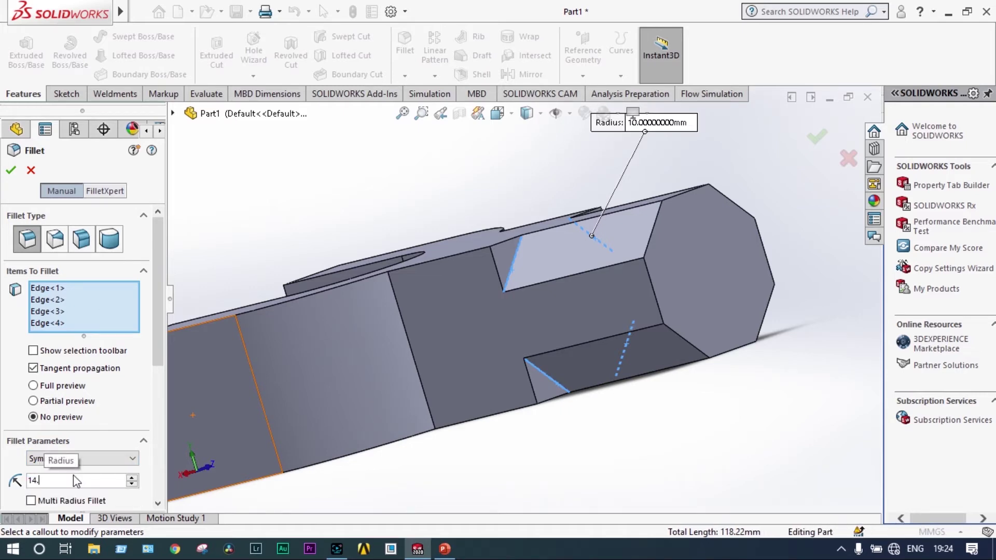
pyautogui.write('5')
pyautogui.press('Return')
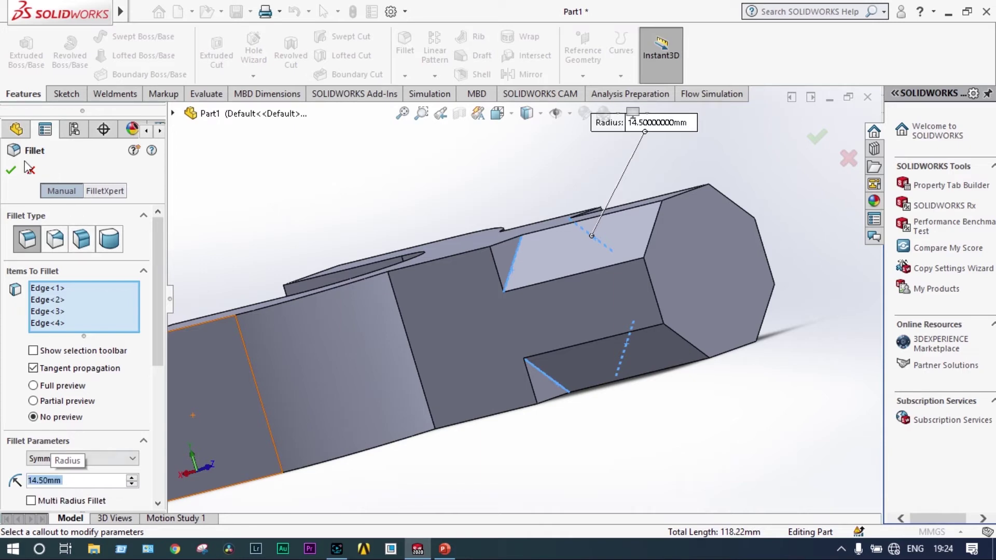
pyautogui.click(10, 170)
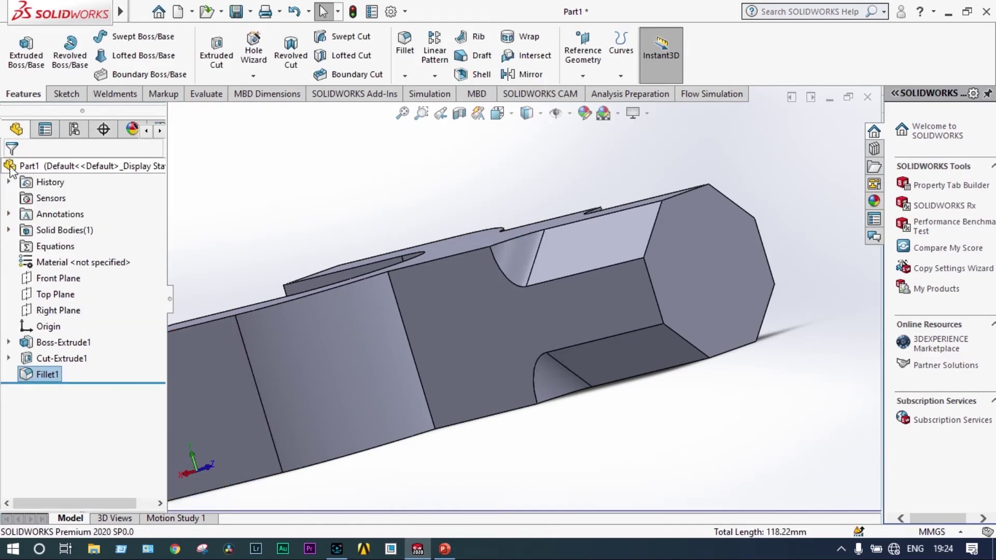
pyautogui.scroll(4, 701, 401)
pyautogui.moveTo(701, 402); pyautogui.dragTo(555, 453, button='middle')
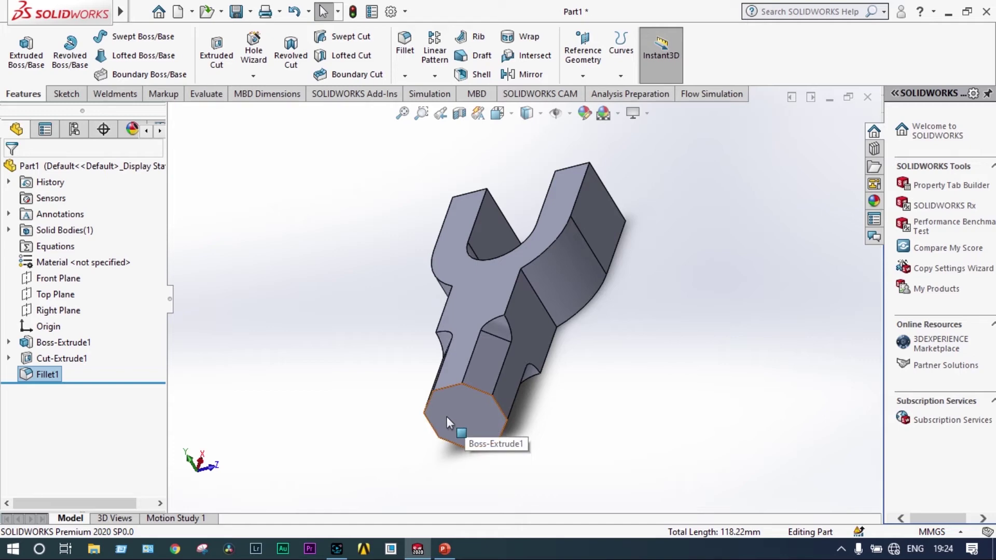
pyautogui.click(445, 549)
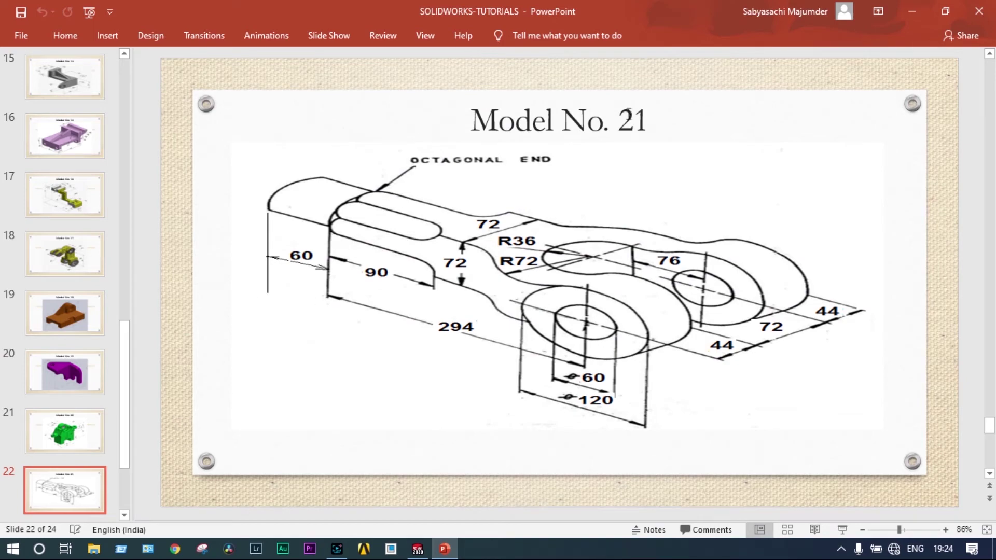
pyautogui.click(913, 13)
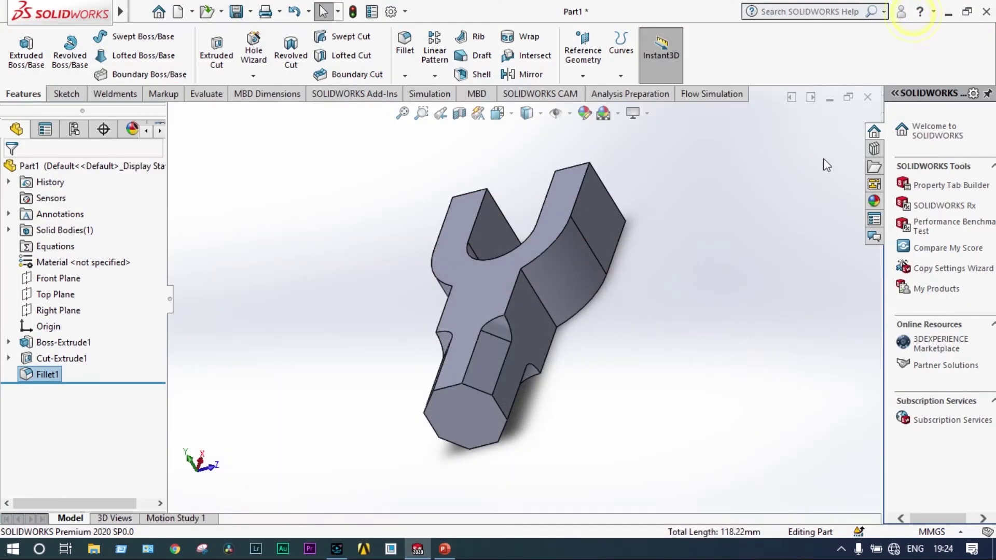
# Draw a circle centred on the origin on the octagonal end face
pyautogui.click(460, 412)
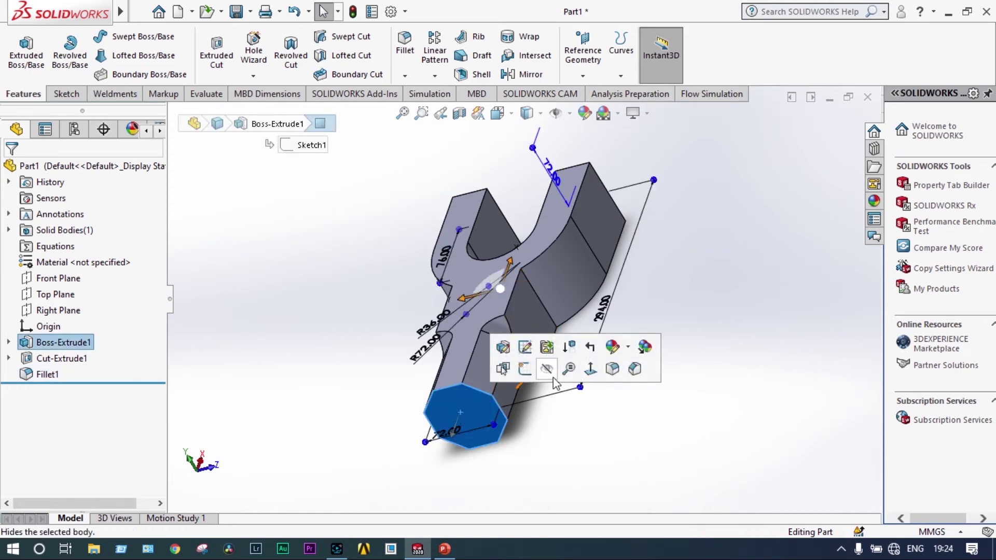
pyautogui.click(590, 371)
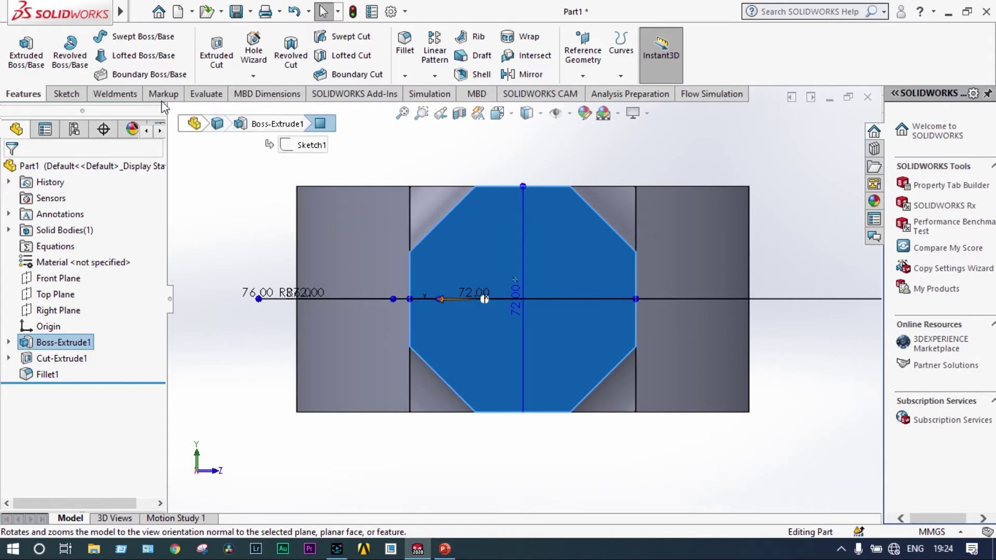
pyautogui.click(66, 94)
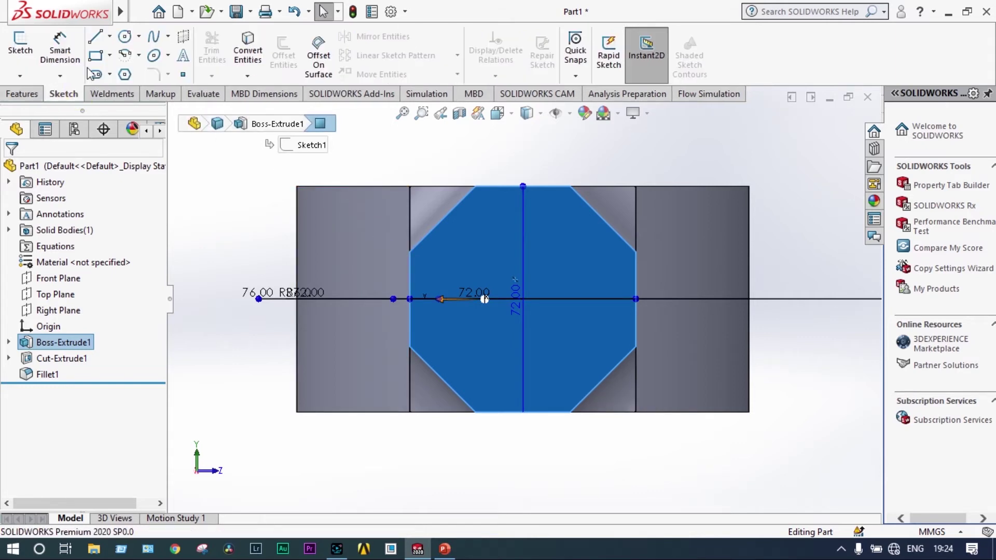
pyautogui.click(124, 36)
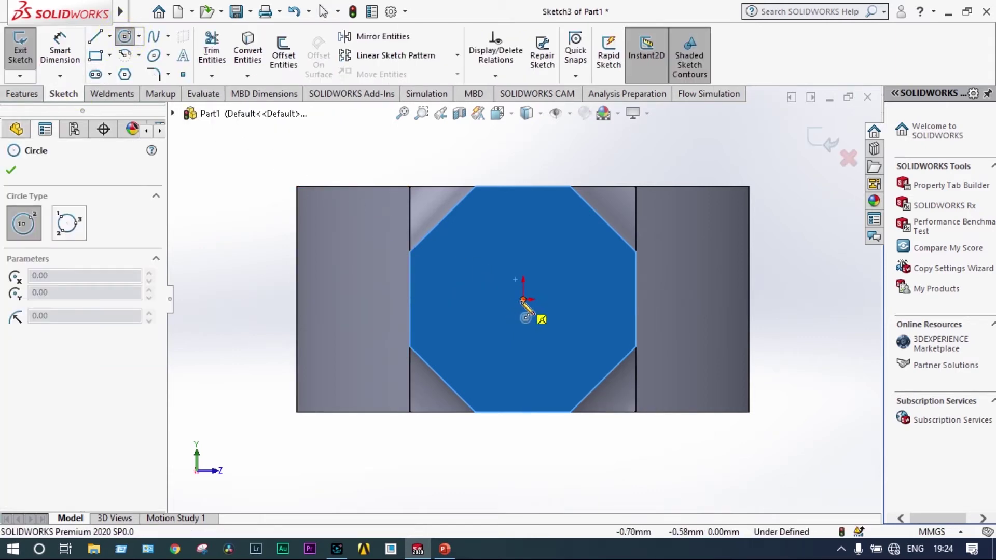
pyautogui.click(523, 300)
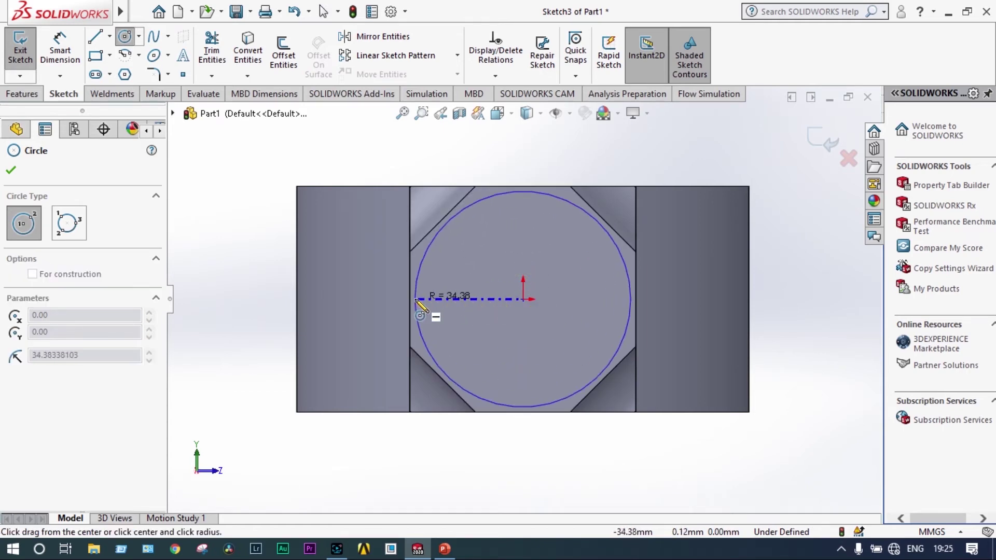
pyautogui.click(422, 299)
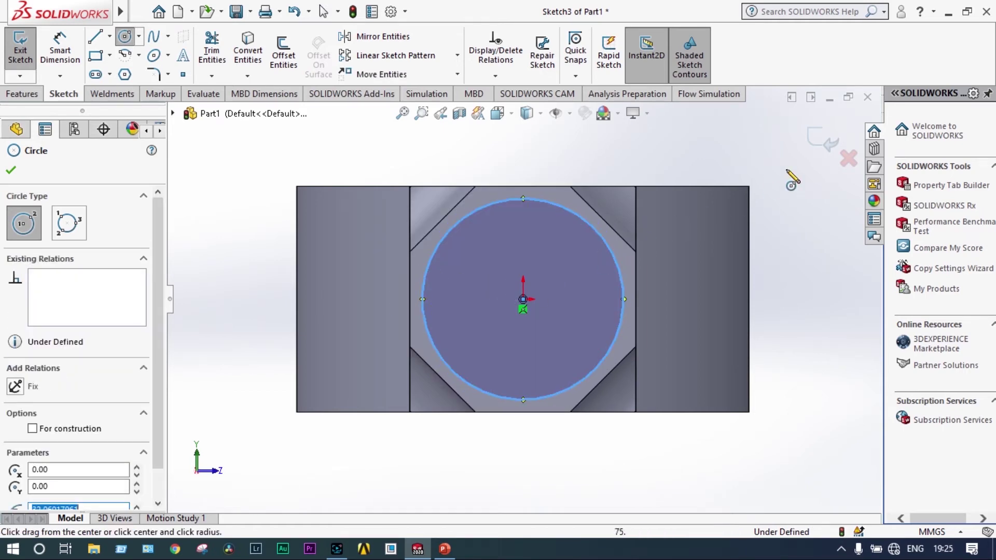
# Dimension the circle to a 65 mm diameter
pyautogui.click(61, 52)
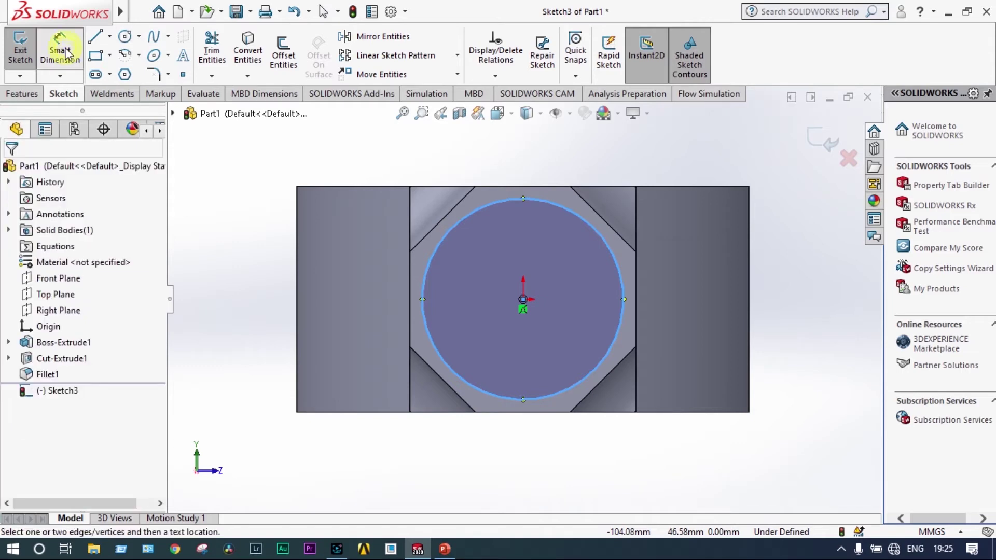
pyautogui.click(461, 218)
pyautogui.click(256, 258)
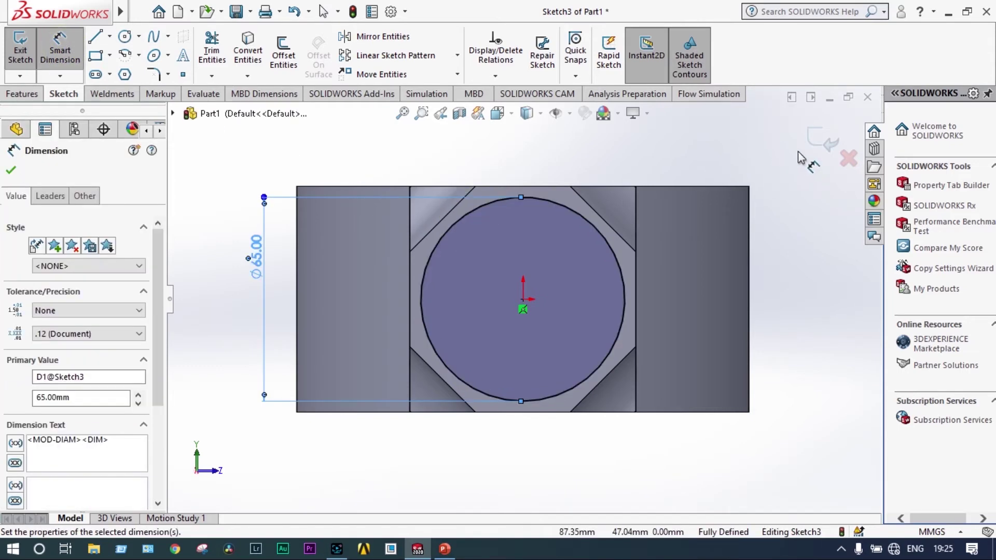
pyautogui.click(11, 171)
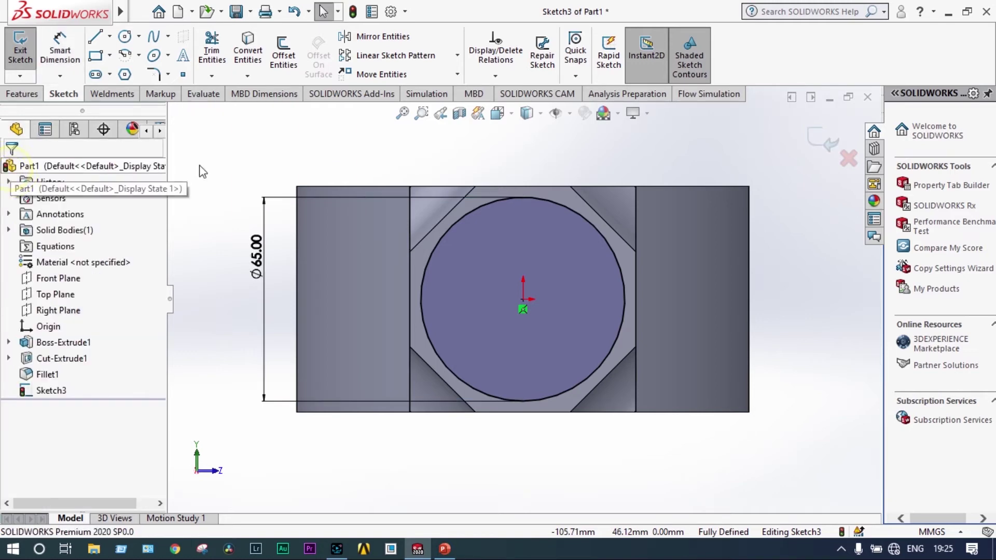
# Exit the Ø65 circle sketch and select Sketch3 as the cut profile
pyautogui.click(817, 144)
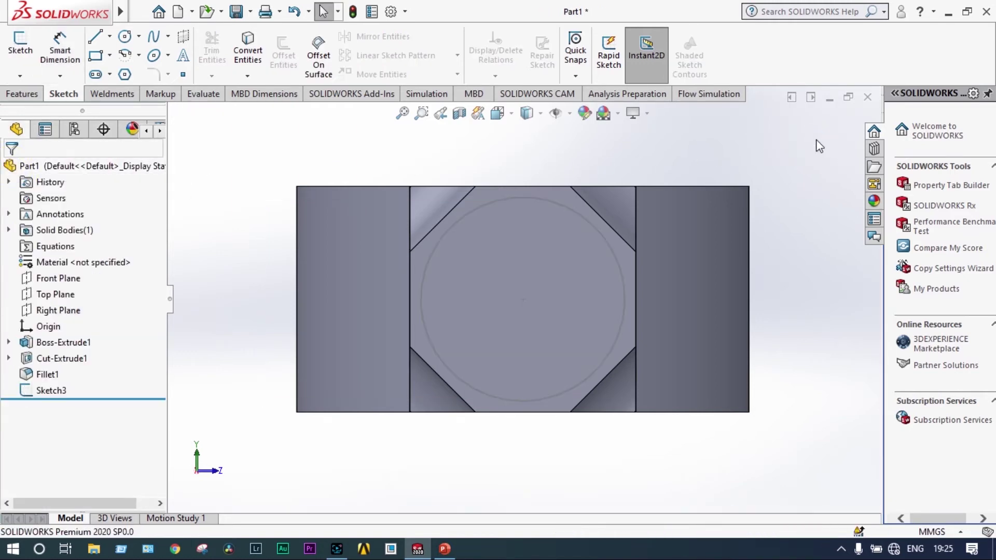
pyautogui.press('f')
pyautogui.press('z')
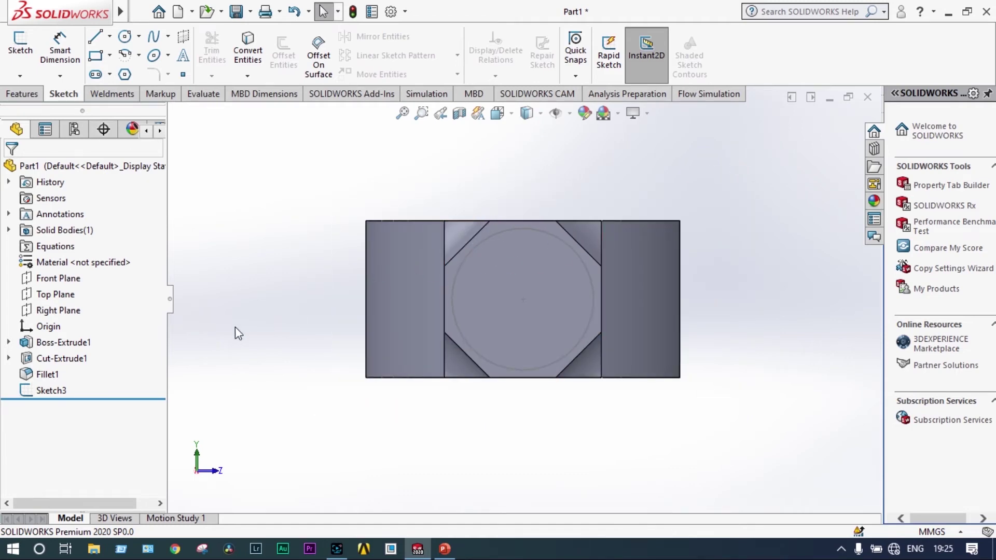
pyautogui.click(50, 391)
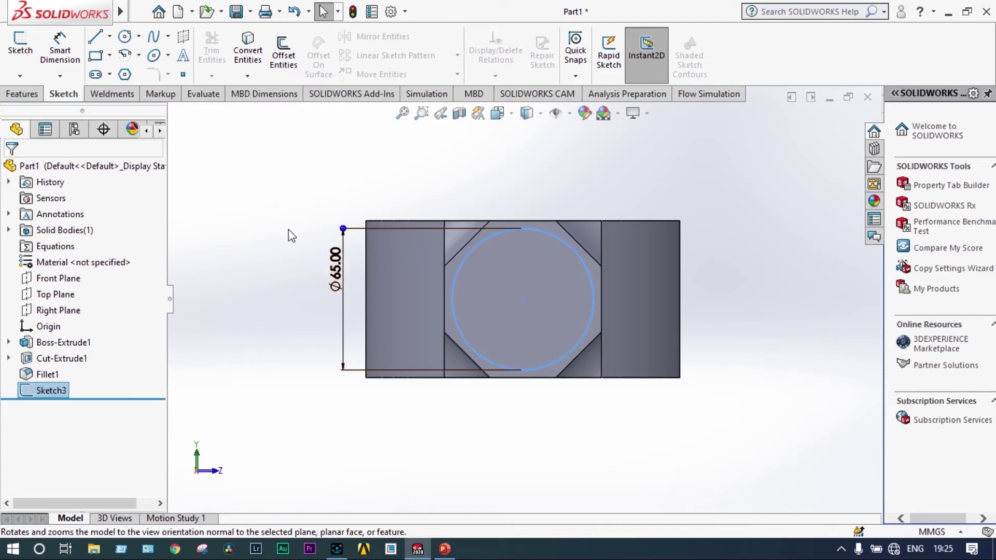
# Cut away material outside the circle, 90 mm deep with a 30° draft
pyautogui.click(24, 95)
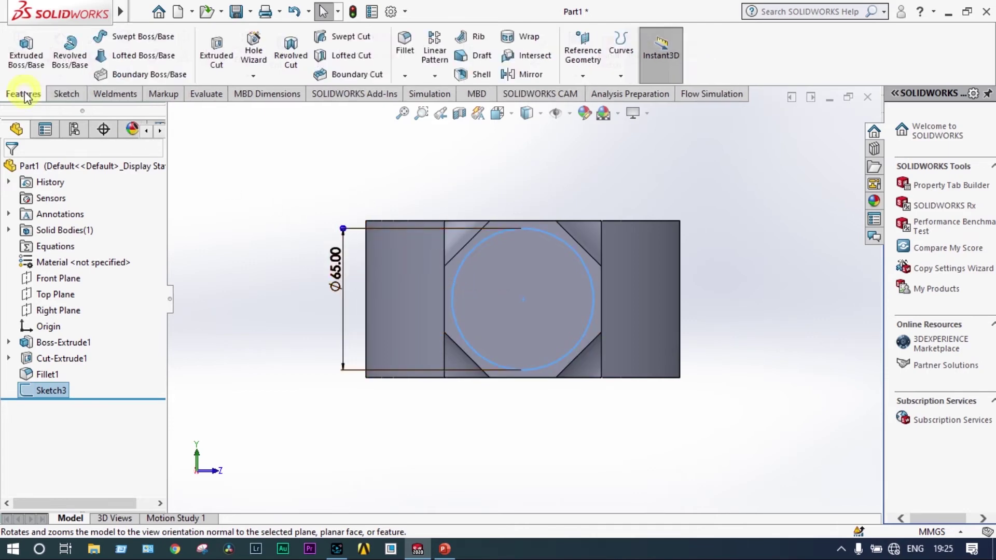
pyautogui.click(216, 63)
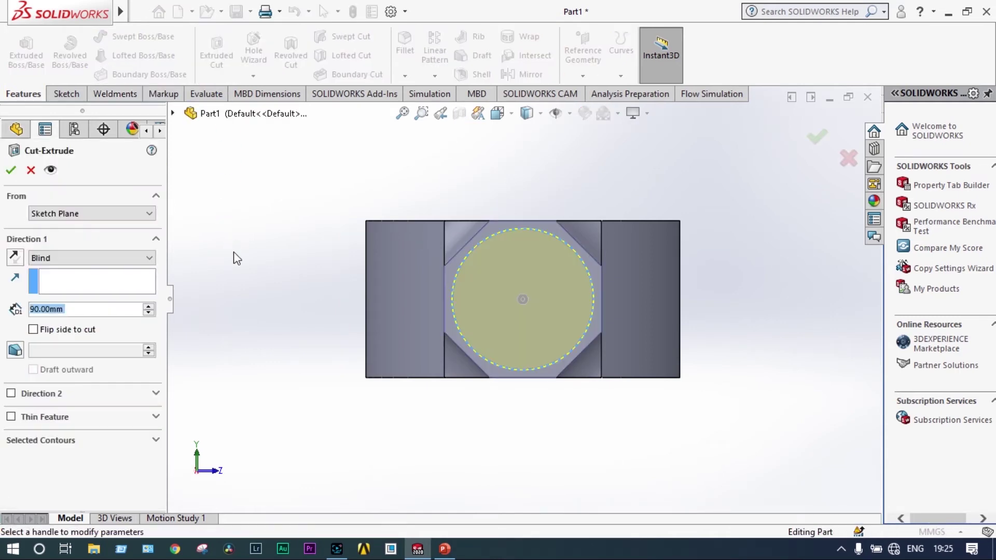
pyautogui.click(34, 330)
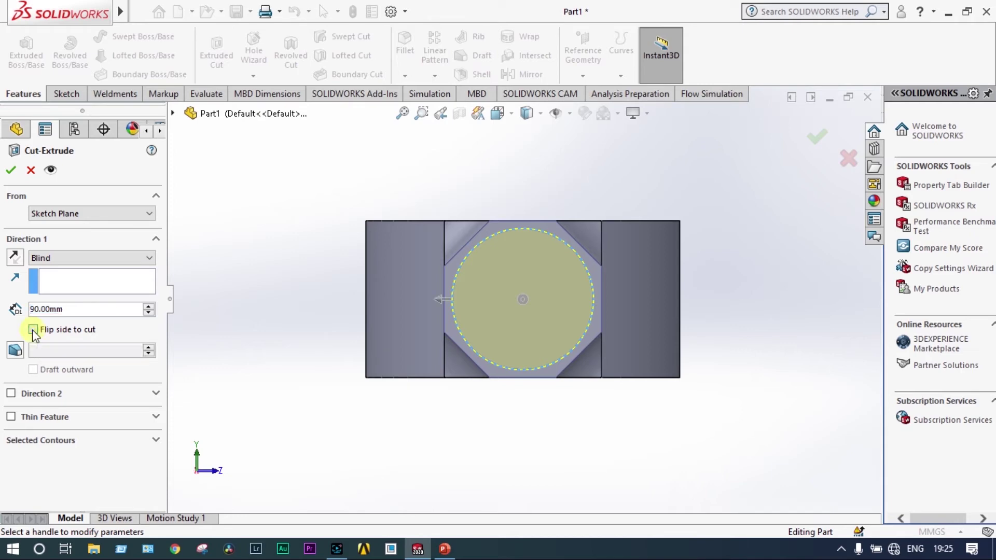
pyautogui.click(15, 351)
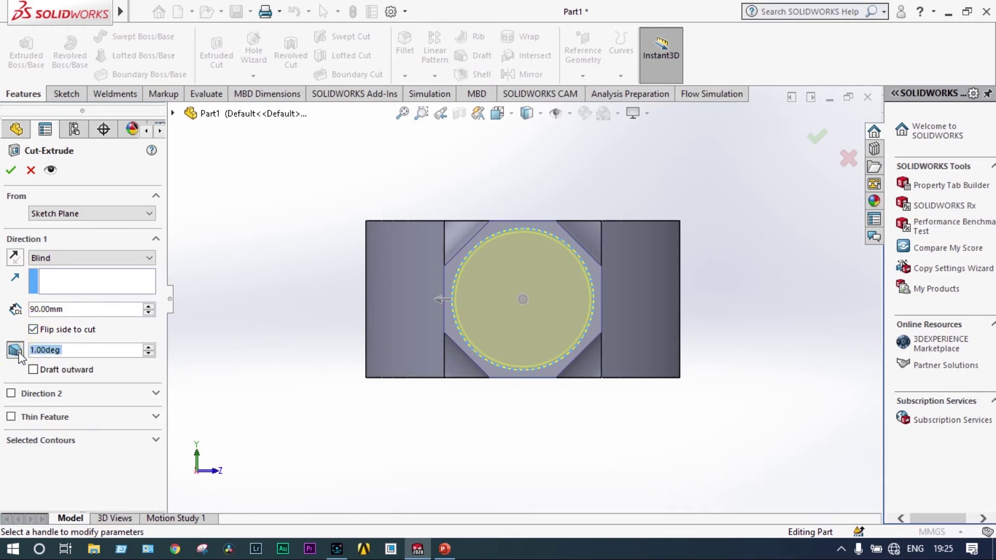
pyautogui.write('30')
pyautogui.press('Return')
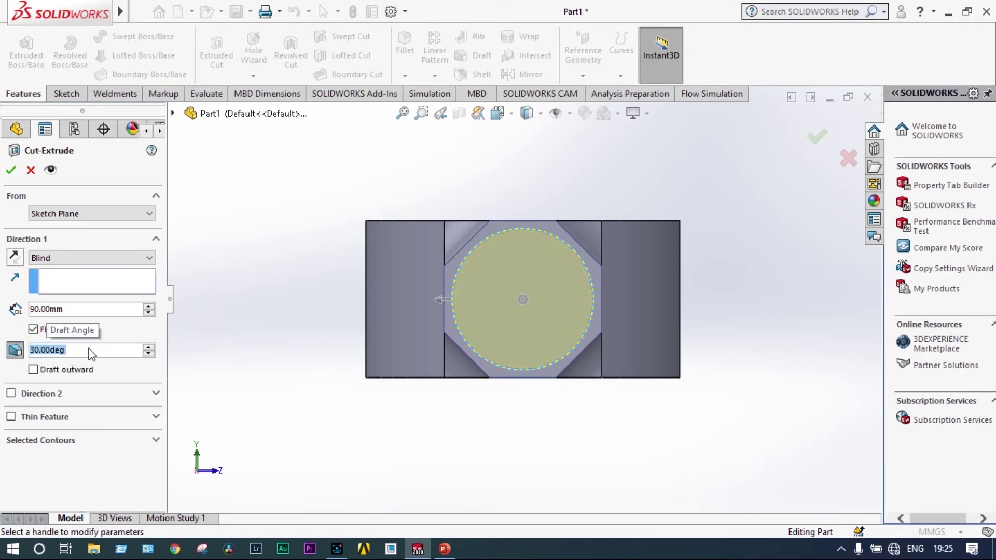
pyautogui.click(11, 170)
pyautogui.moveTo(298, 286); pyautogui.dragTo(601, 303, button='middle')
pyautogui.scroll(-8, 525, 298)
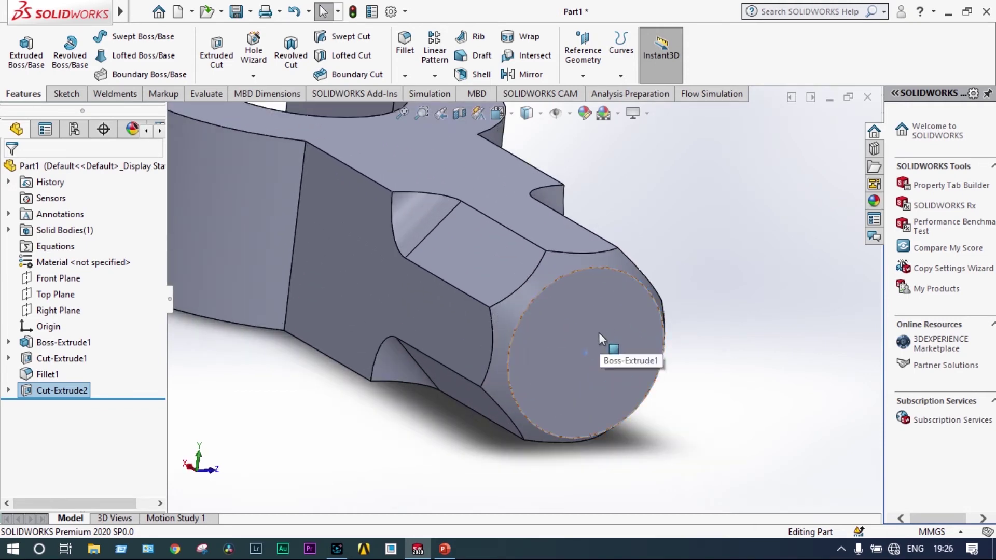
# Extrude Sketch3 into a 60 mm boss kept as a separate body
pyautogui.click(10, 390)
pyautogui.click(66, 407)
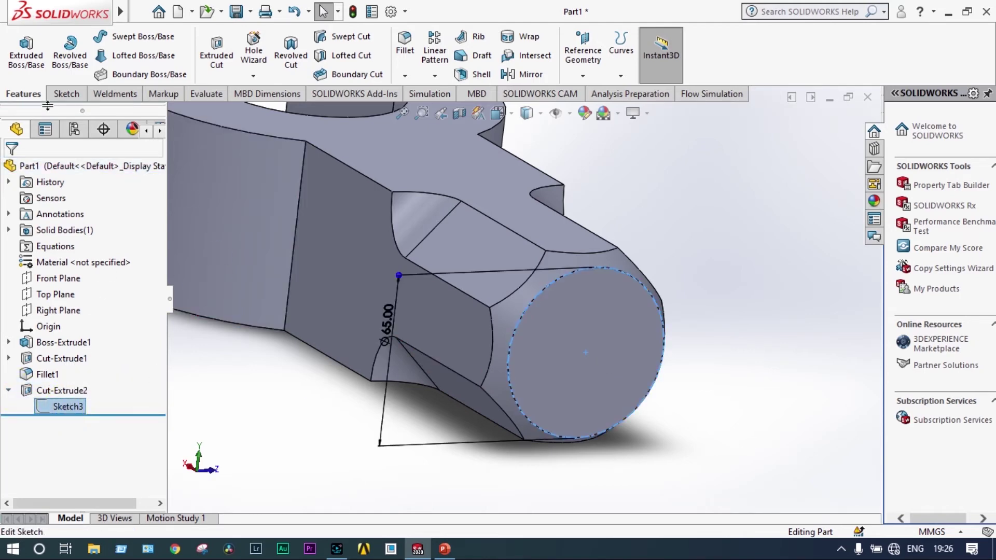
pyautogui.click(31, 52)
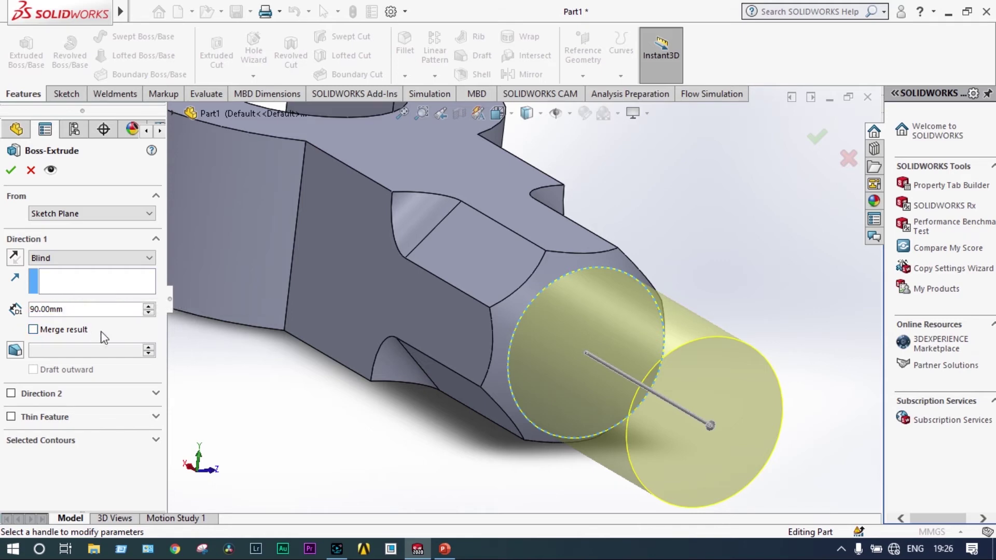
pyautogui.press('z')
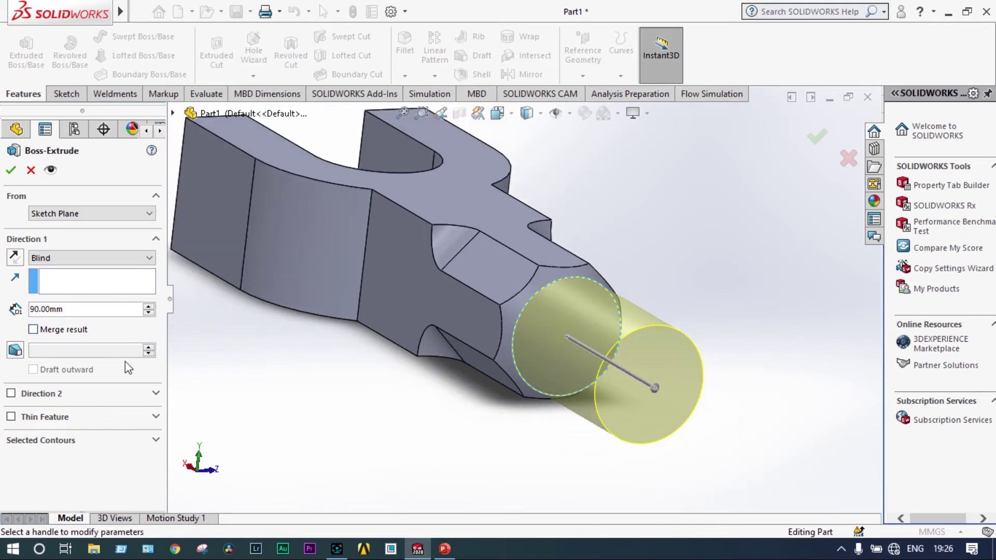
pyautogui.scroll(-3, 69, 308)
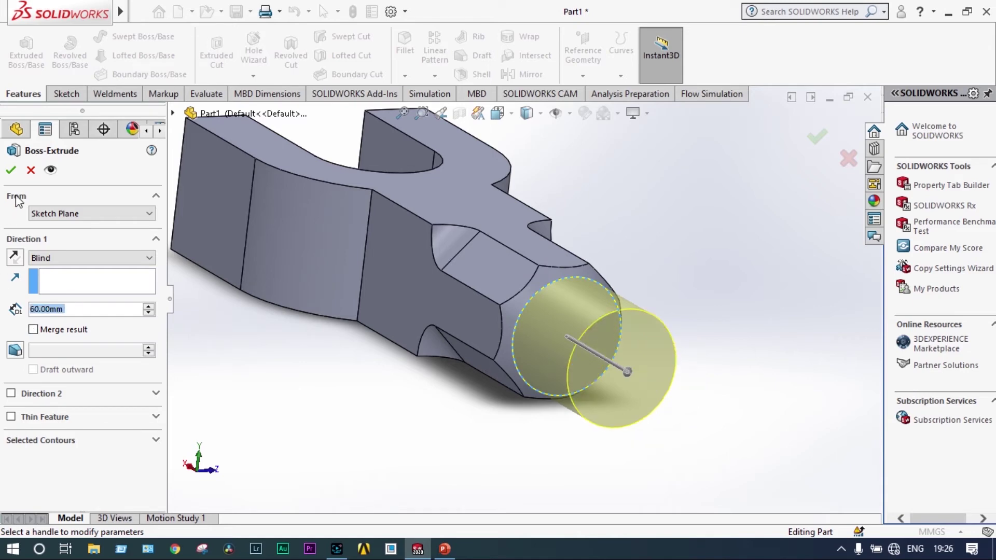
pyautogui.click(12, 171)
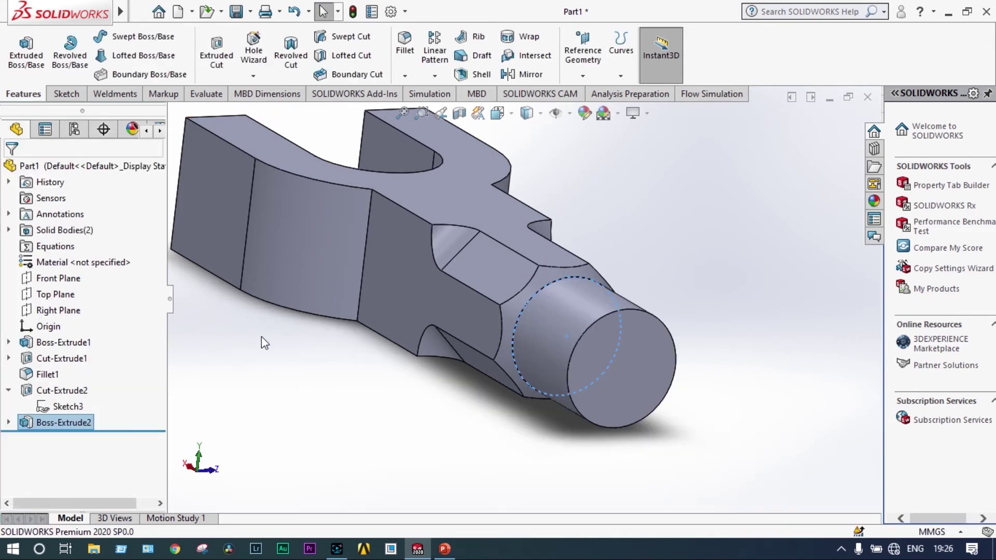
# View the whole part, then return to the Model No. 21 reference drawing in PowerPoint
pyautogui.press('z')
pyautogui.moveTo(646, 244); pyautogui.dragTo(574, 376, button='middle')
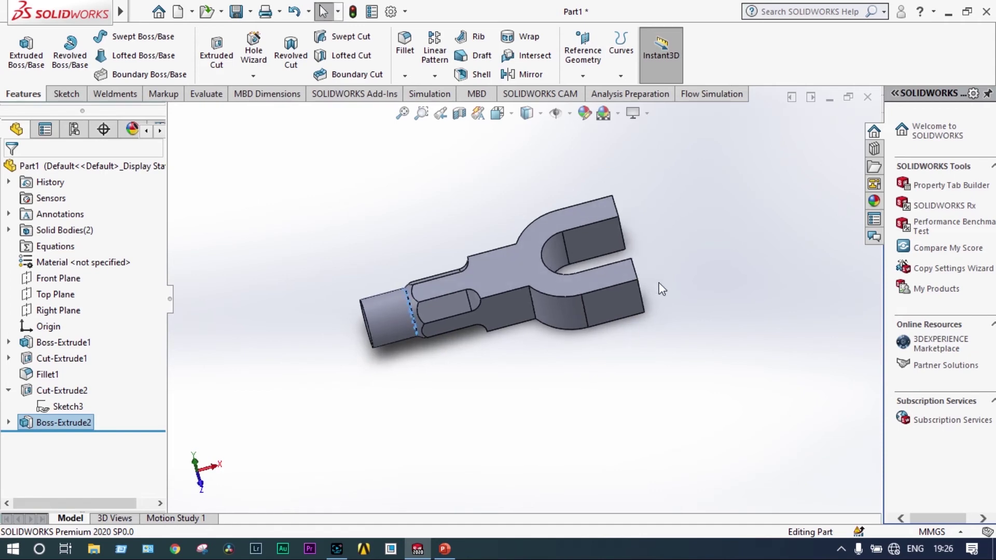
pyautogui.moveTo(671, 279); pyautogui.dragTo(638, 234, button='middle')
pyautogui.scroll(3, 638, 233)
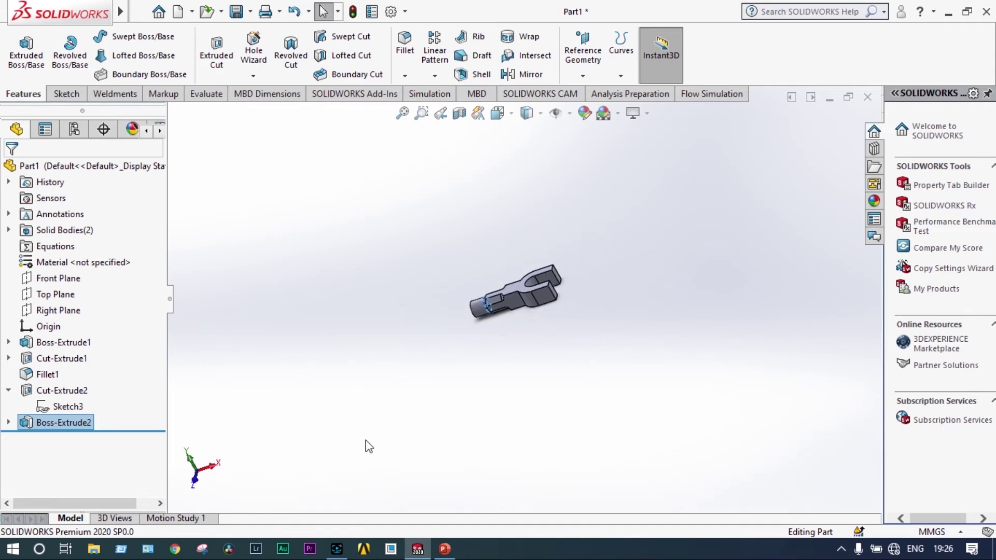
pyautogui.click(444, 549)
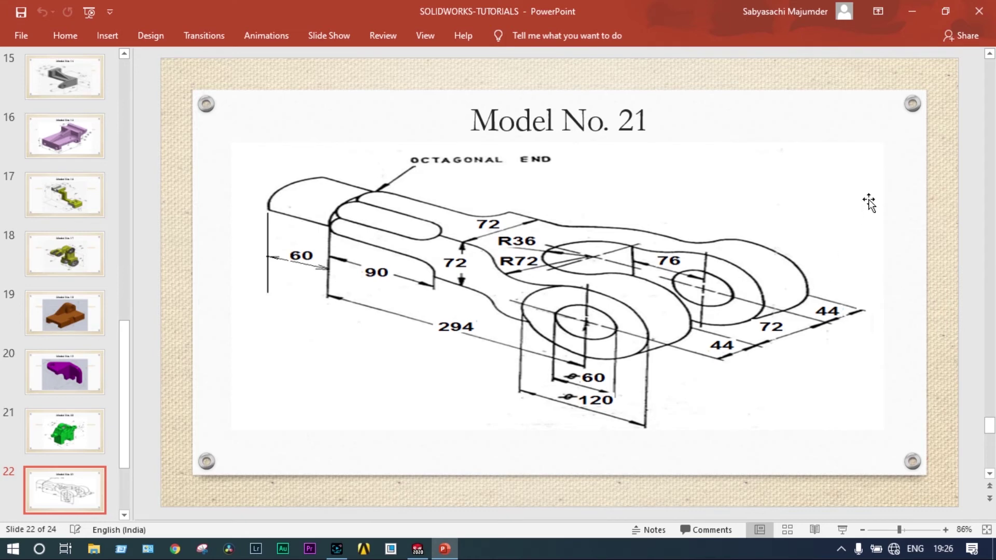
# Start a sketch on the Front Plane and draw a horizontal centerline along the part
pyautogui.click(912, 13)
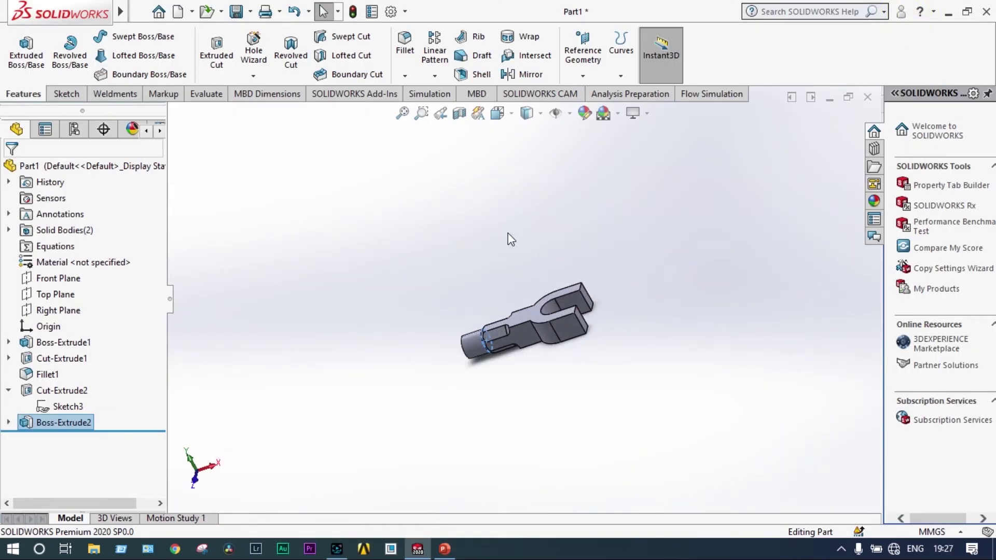
pyautogui.scroll(-5, 550, 285)
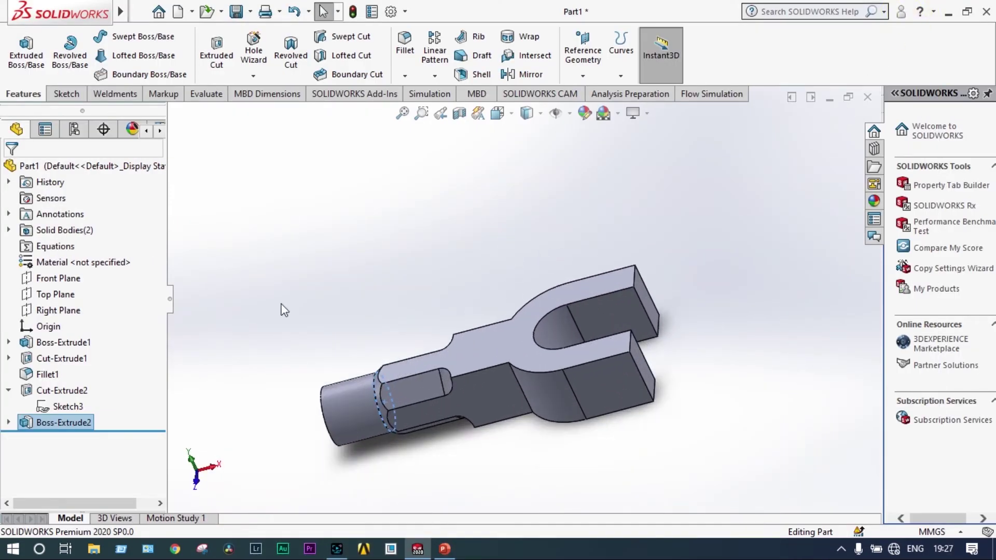
pyautogui.click(67, 279)
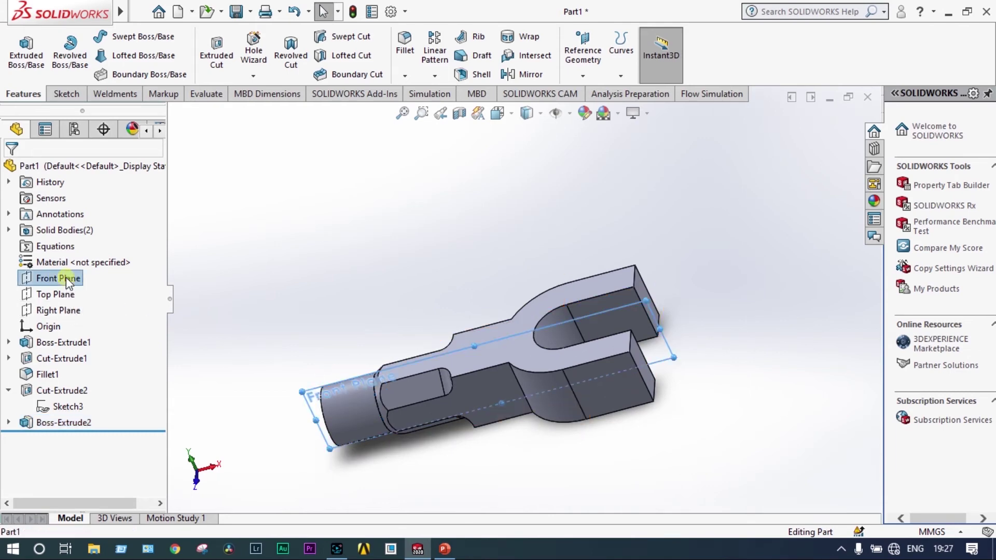
pyautogui.click(151, 261)
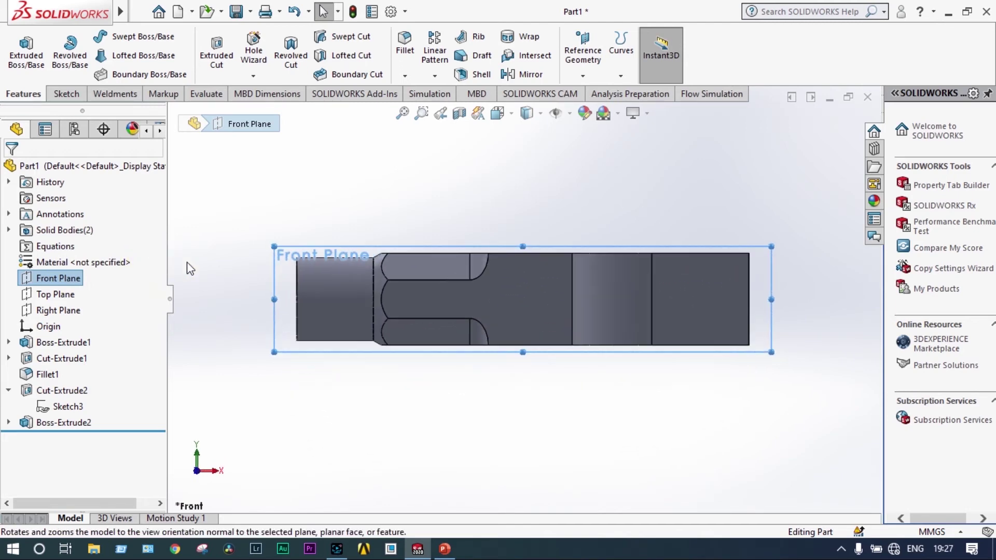
pyautogui.scroll(-2, 753, 300)
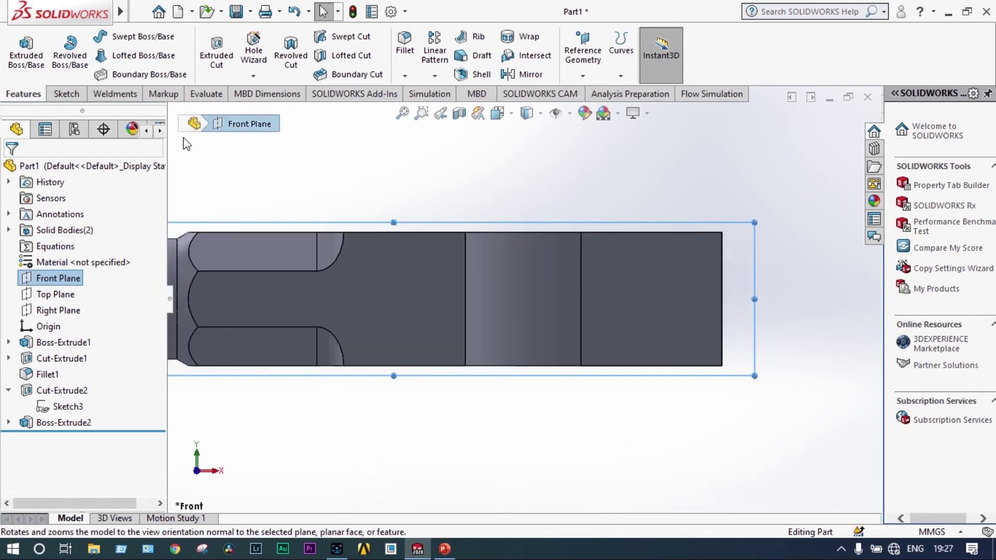
pyautogui.click(64, 94)
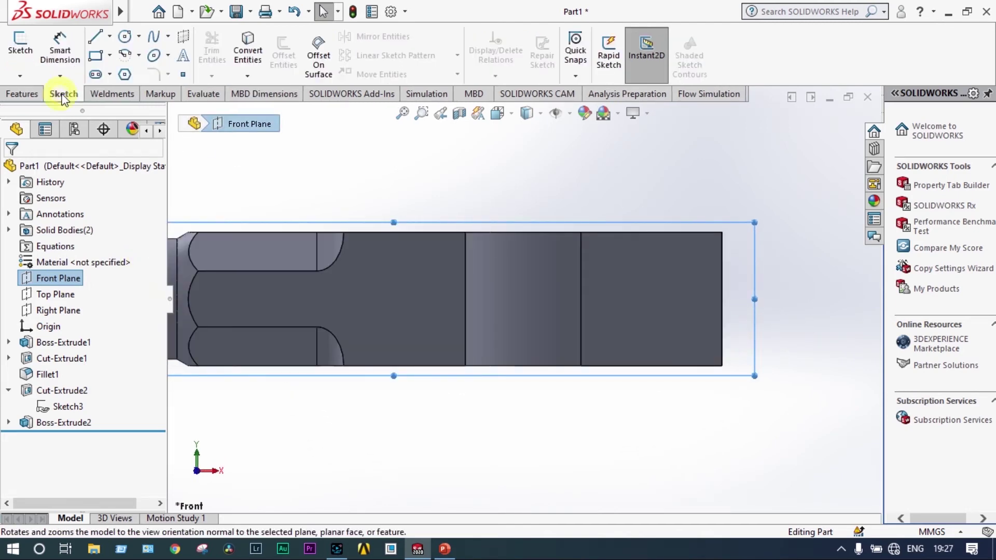
pyautogui.click(110, 37)
pyautogui.click(97, 74)
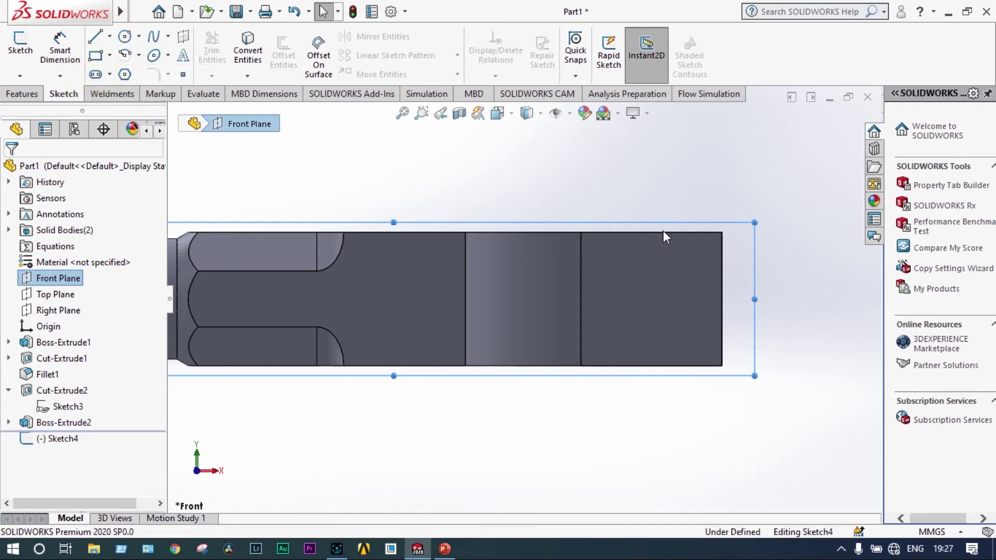
pyautogui.click(758, 299)
pyautogui.click(581, 299)
pyautogui.press('Escape')
pyautogui.press('Escape')
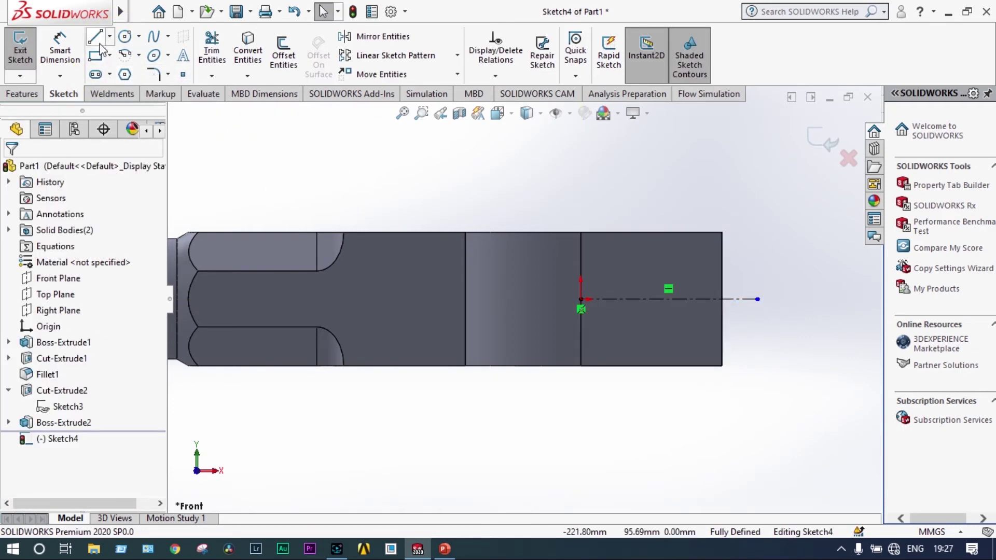
# Draw a vertical construction line from the part's top-right to bottom-right corner
pyautogui.click(111, 37)
pyautogui.click(125, 71)
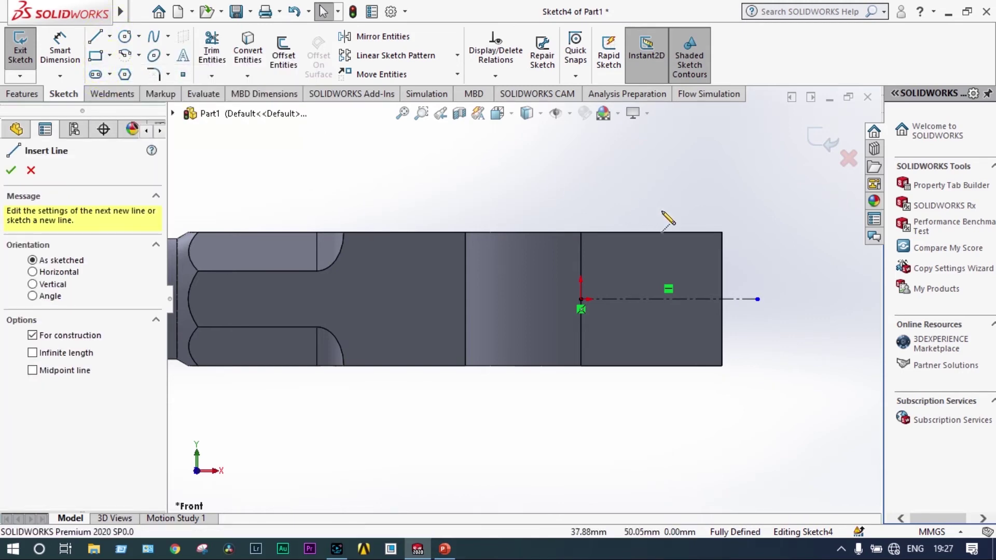
pyautogui.click(721, 233)
pyautogui.click(721, 366)
pyautogui.press('Escape')
pyautogui.press('Escape')
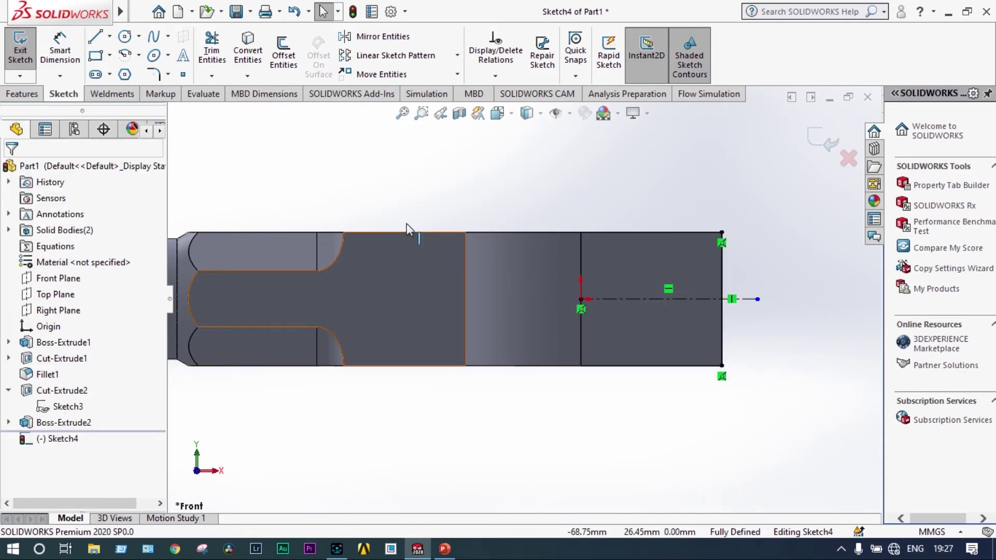
# Draw two concentric circles centred at the centerline's end
pyautogui.click(125, 35)
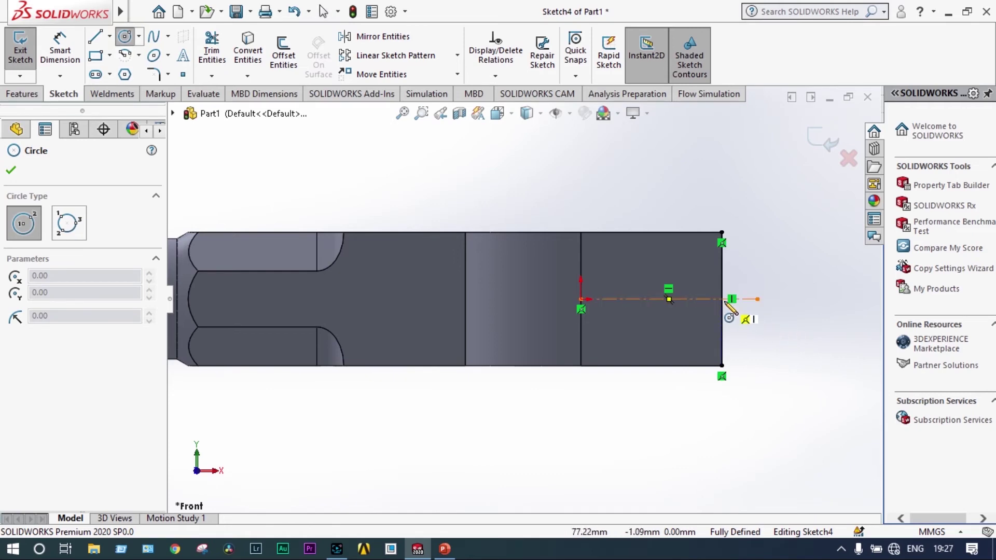
pyautogui.scroll(-3, 726, 305)
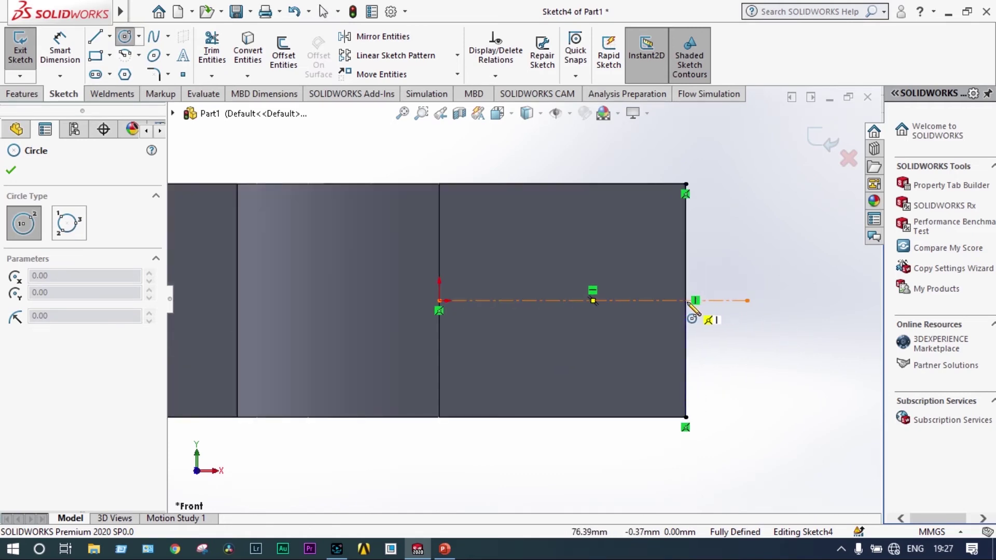
pyautogui.scroll(-3, 693, 306)
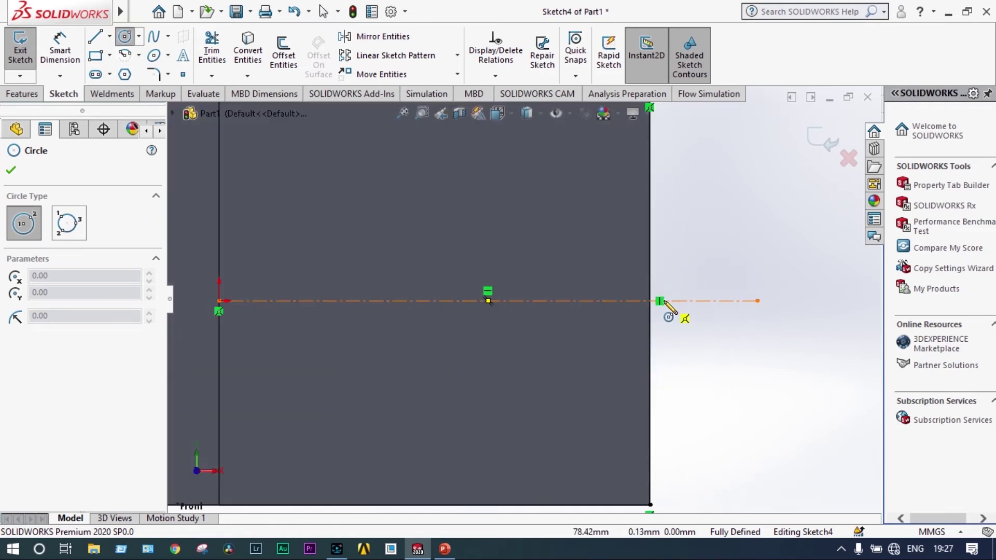
pyautogui.click(650, 301)
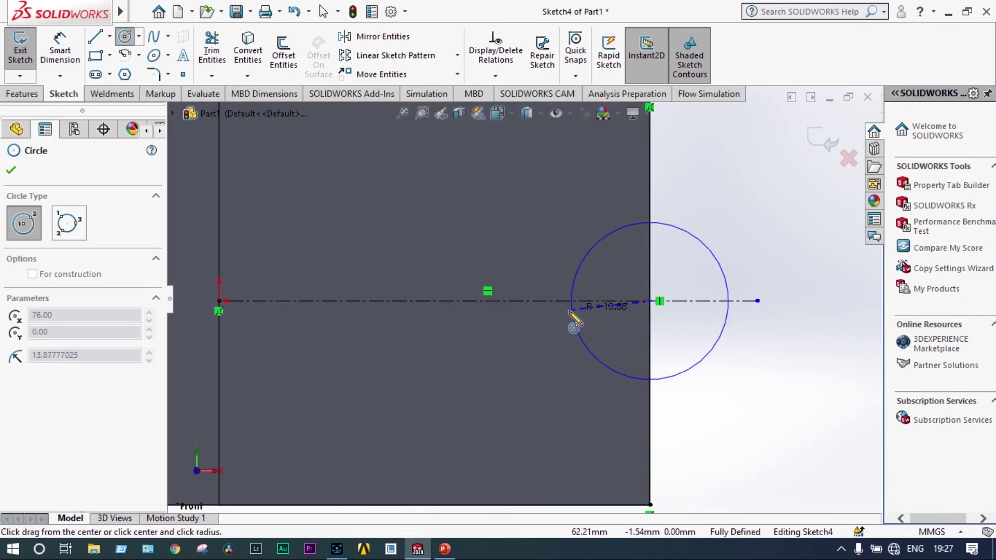
pyautogui.click(538, 315)
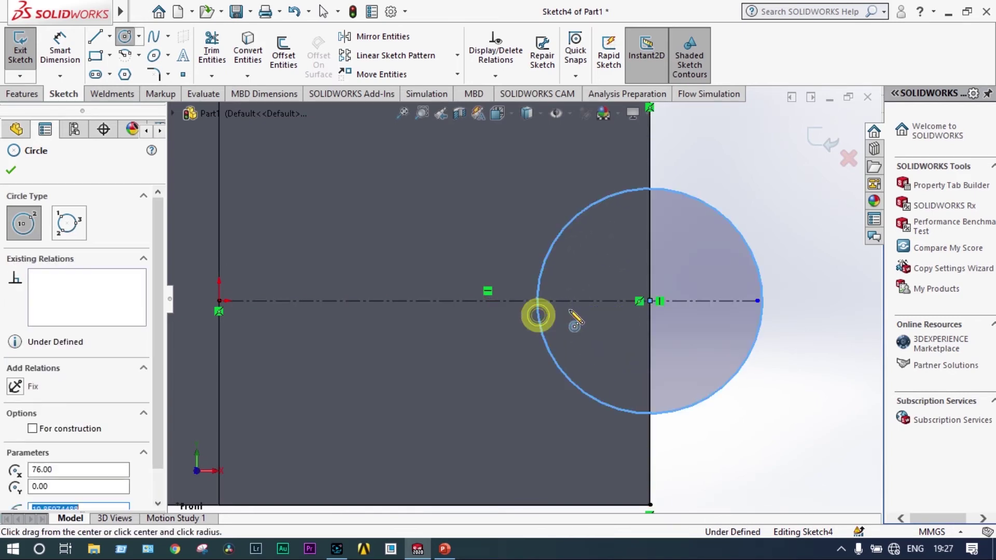
pyautogui.click(650, 301)
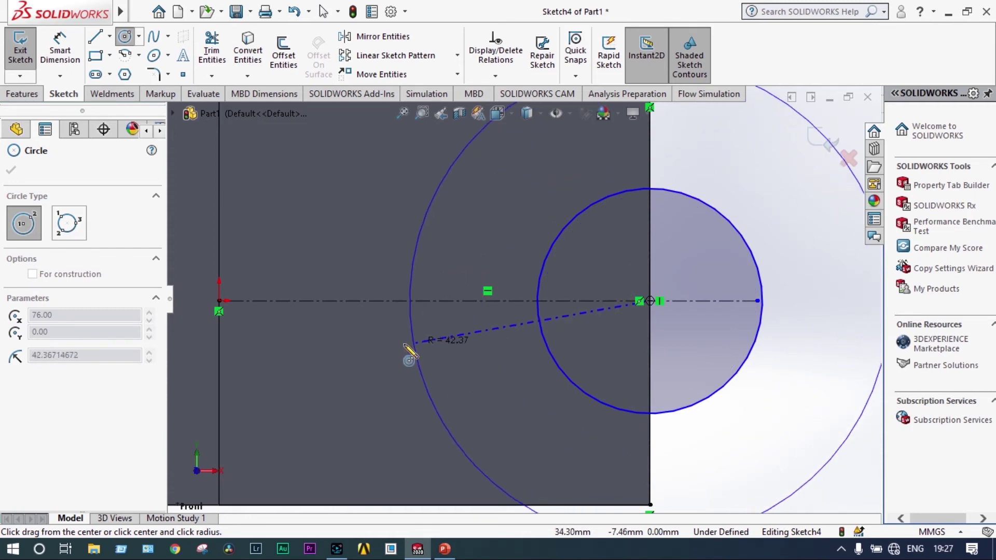
pyautogui.click(394, 347)
pyautogui.press('Escape')
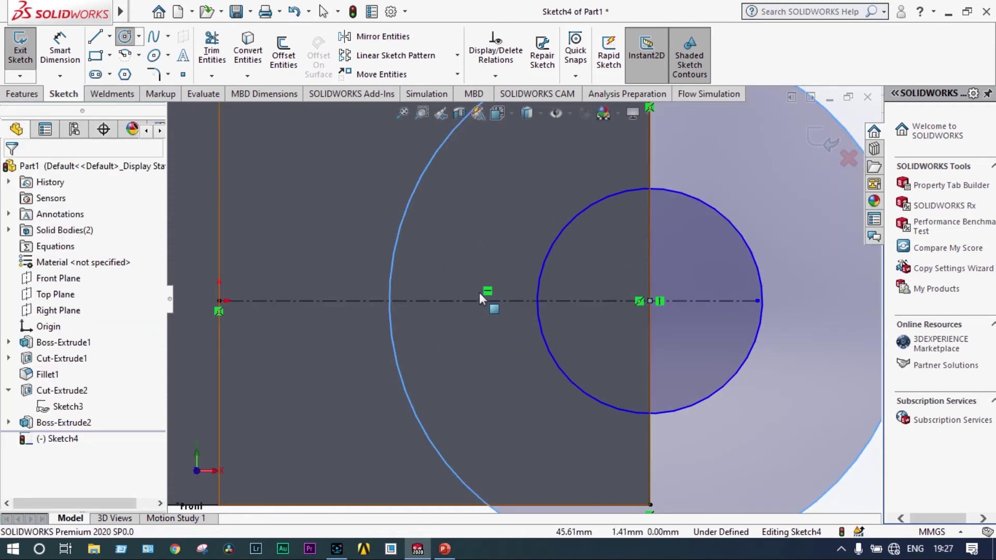
pyautogui.scroll(3, 523, 275)
# Dimension the circles to Ø60 and Ø120 diameters
pyautogui.click(69, 61)
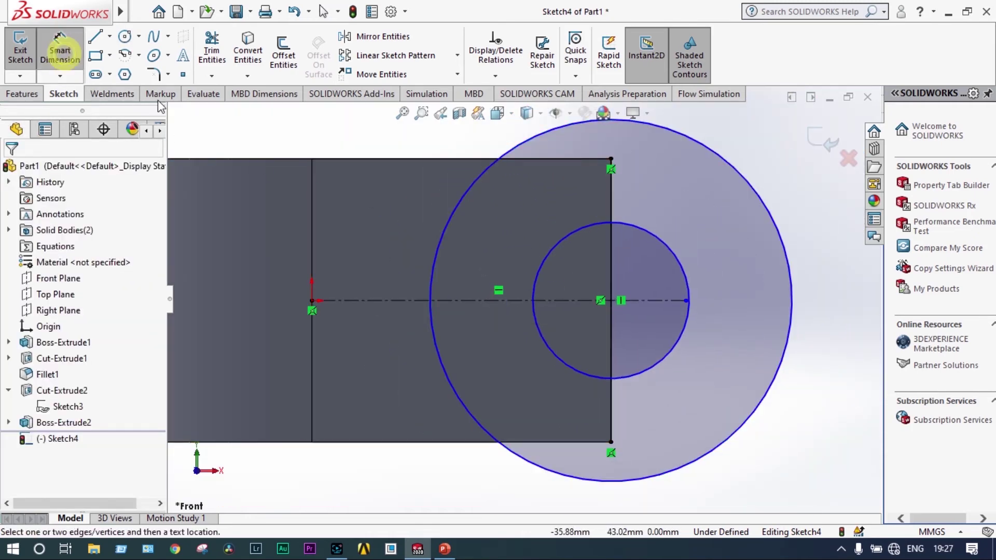
pyautogui.click(651, 236)
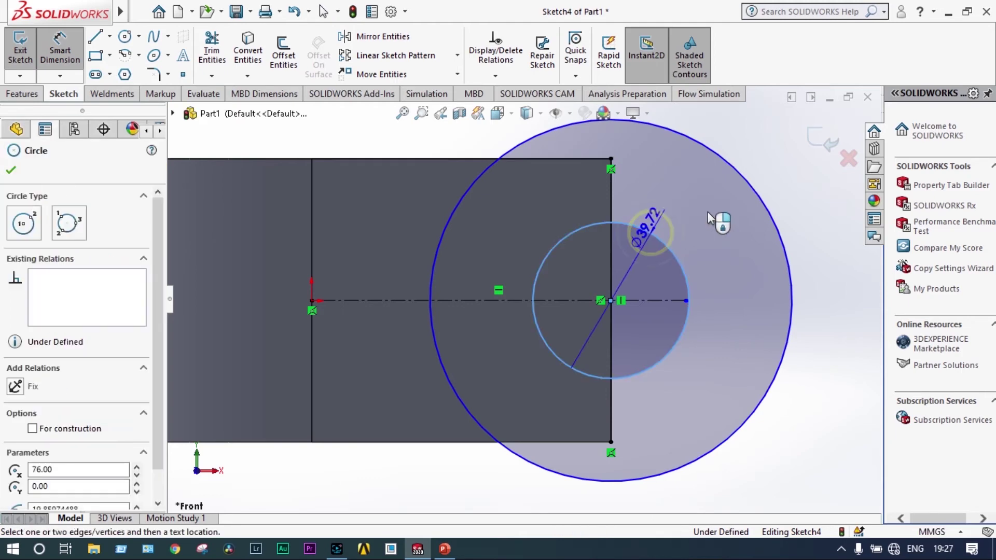
pyautogui.click(781, 197)
pyautogui.press('Return')
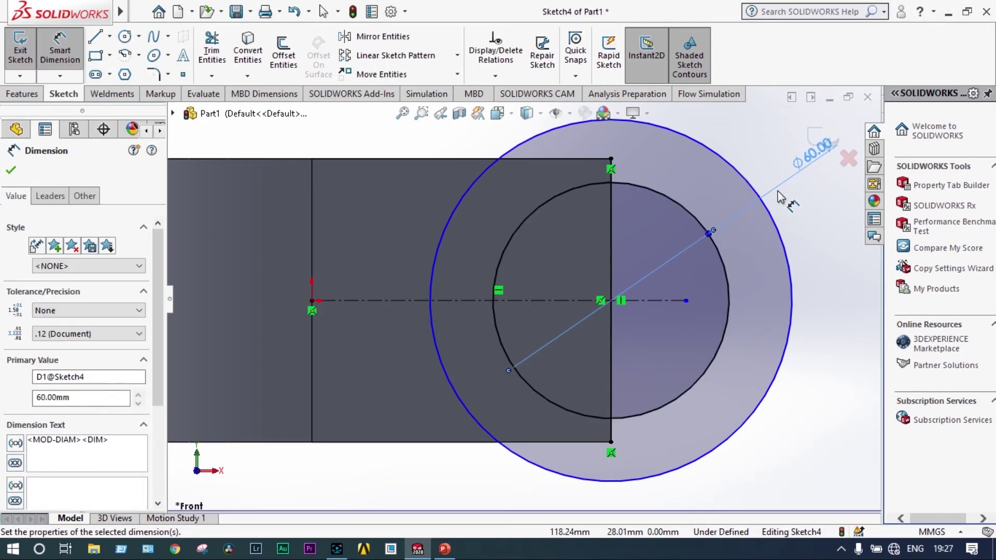
pyautogui.press('z')
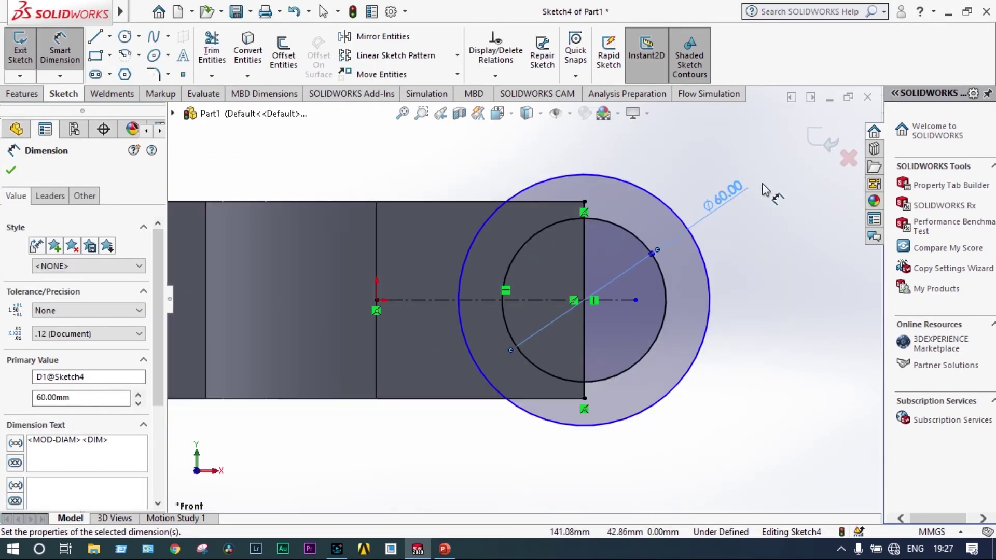
pyautogui.click(617, 182)
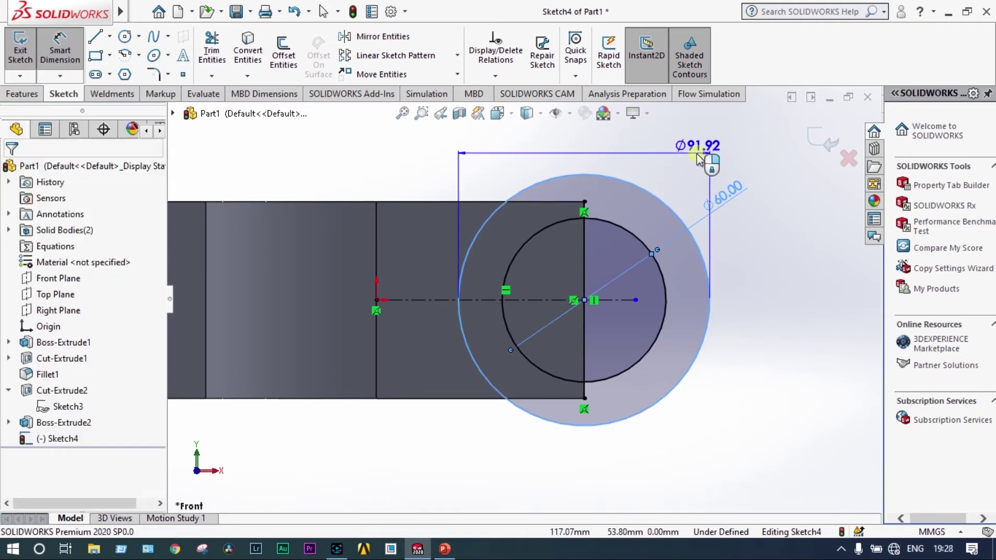
pyautogui.click(701, 161)
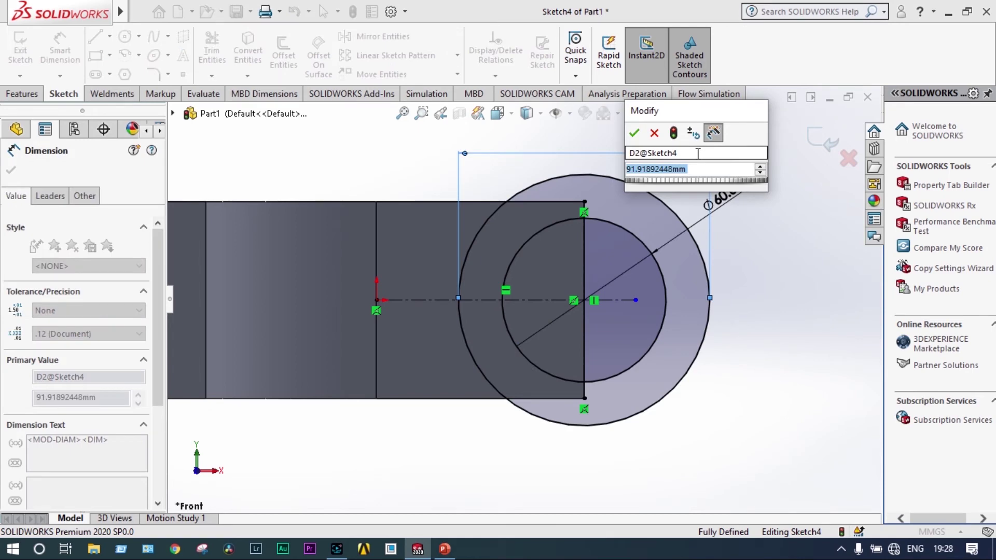
pyautogui.write('120')
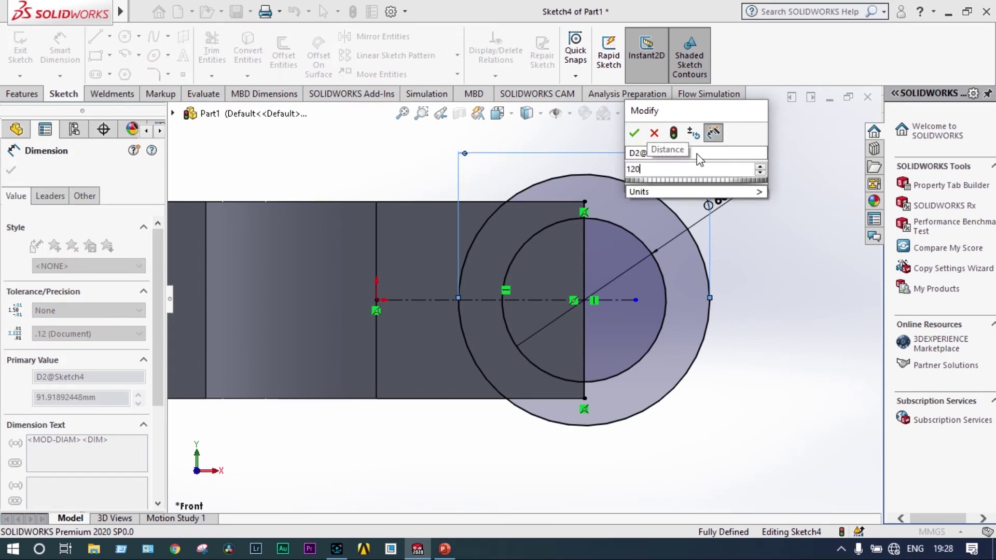
pyautogui.press('Return')
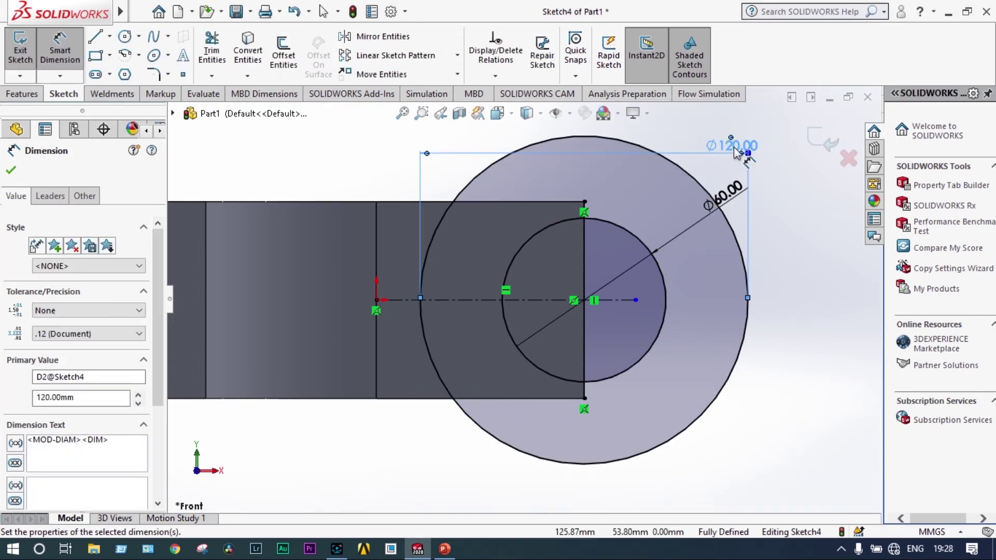
pyautogui.press('z')
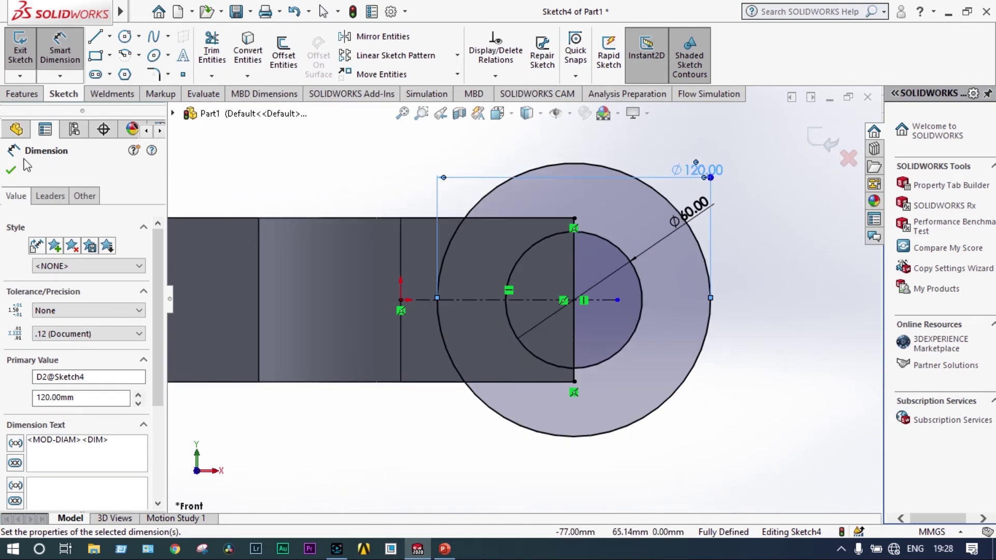
pyautogui.click(12, 171)
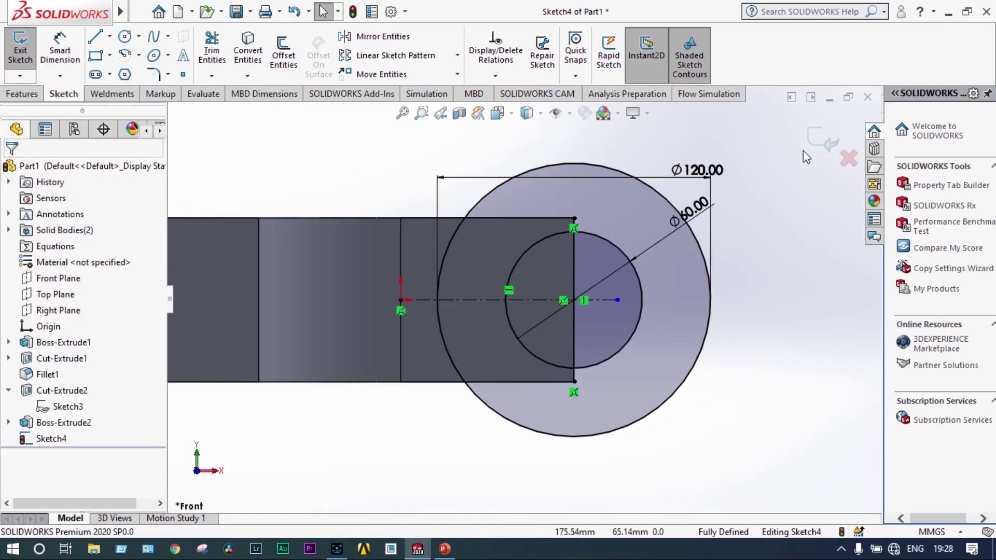
# Exit Sketch4 and extrude its circles into a 160 mm Mid Plane boss
pyautogui.click(821, 147)
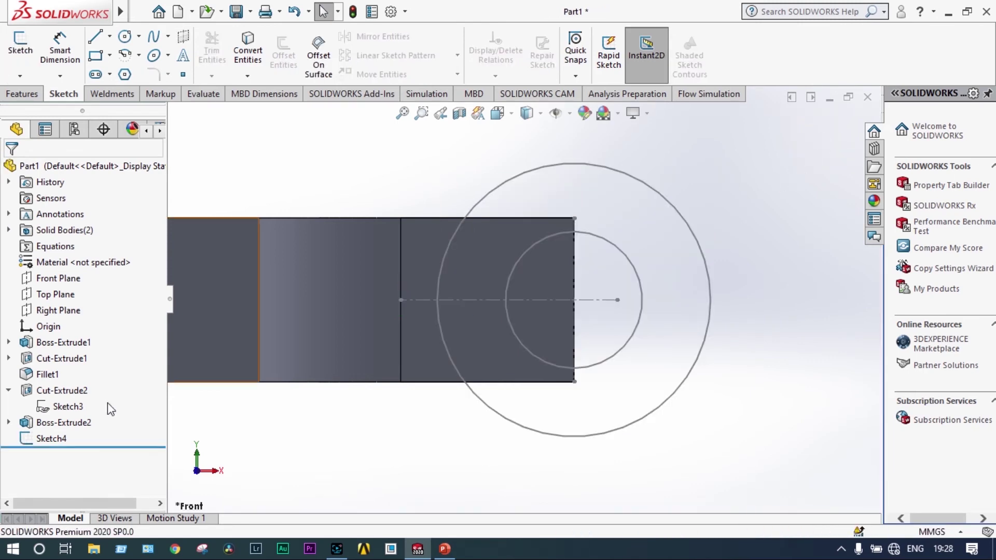
pyautogui.click(57, 439)
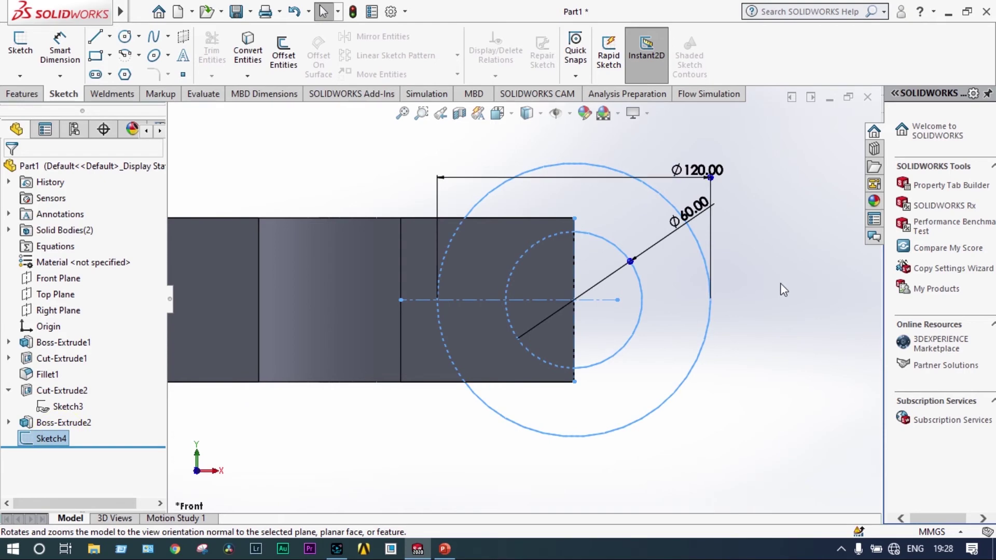
pyautogui.hotkey('ctrl', '7')
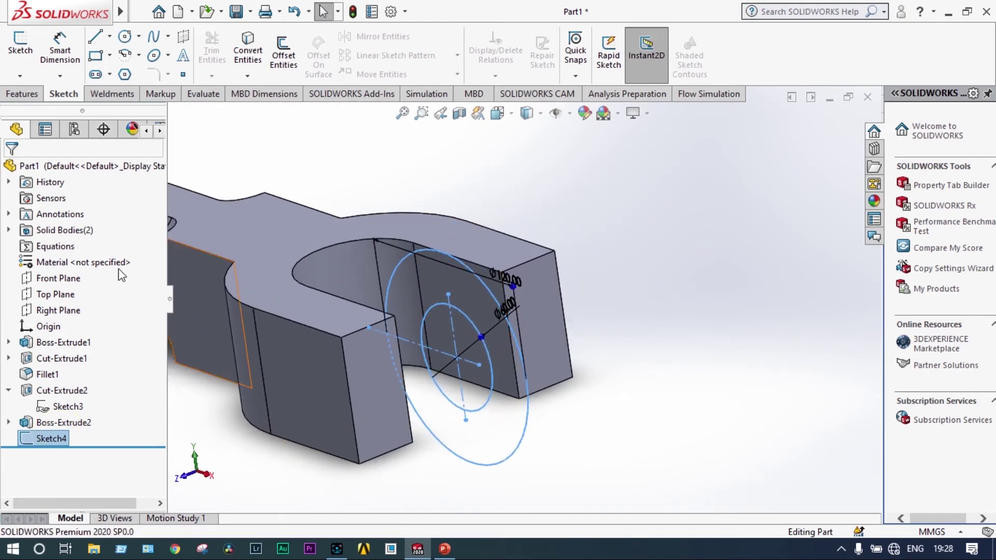
pyautogui.click(21, 96)
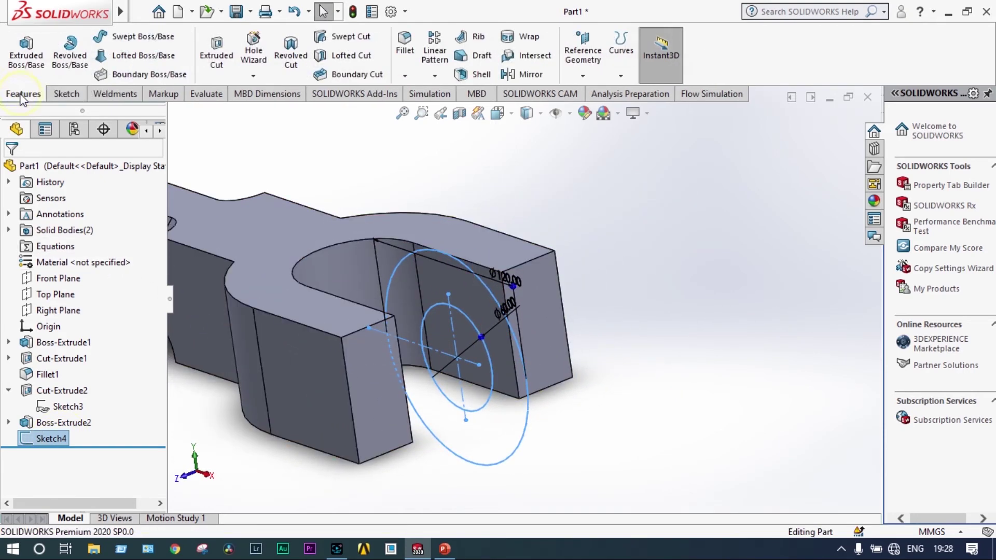
pyautogui.click(26, 51)
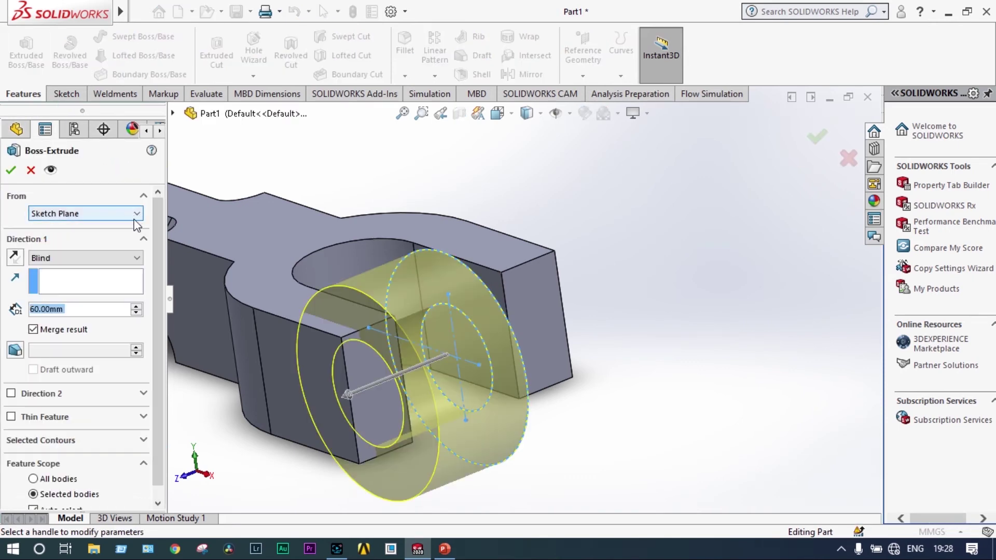
pyautogui.click(141, 262)
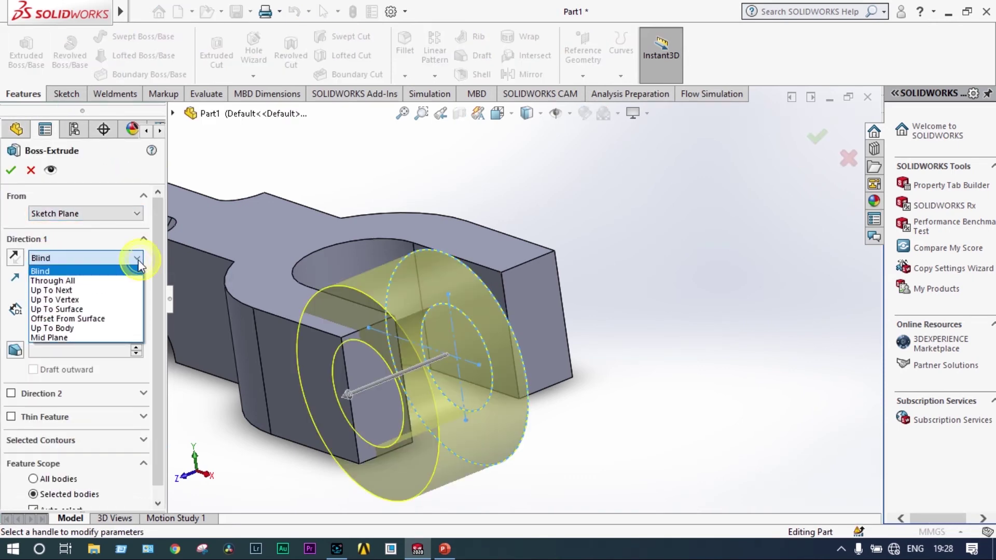
pyautogui.click(87, 336)
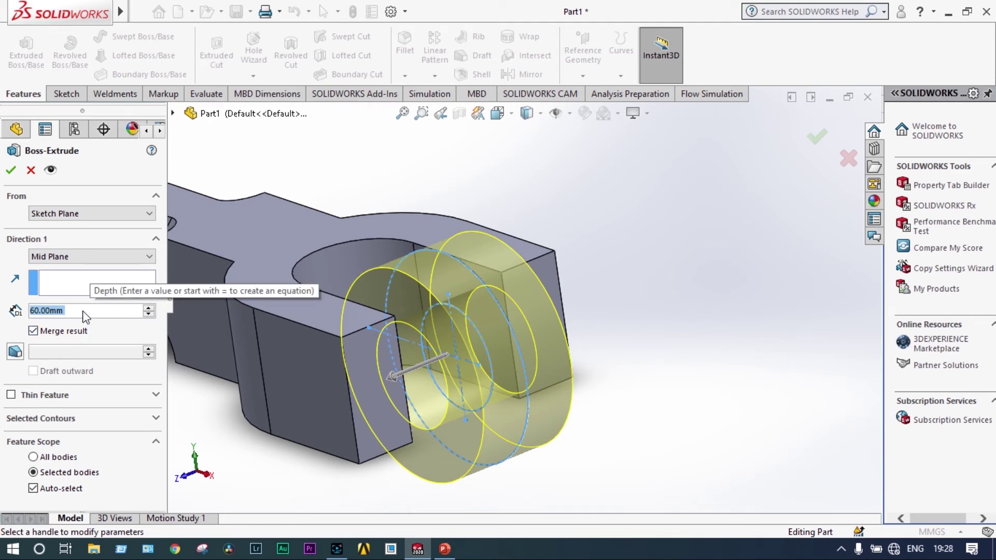
pyautogui.write('160')
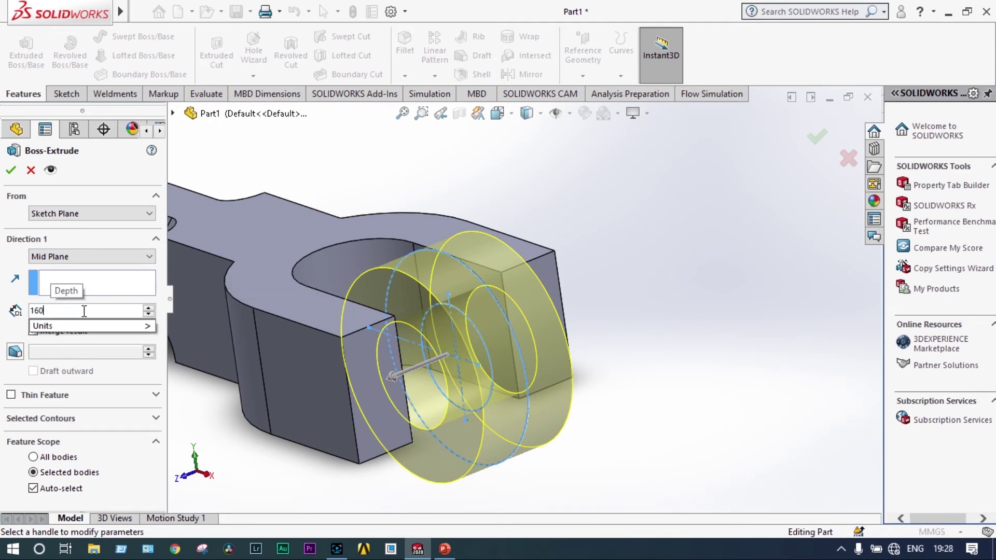
pyautogui.press('Return')
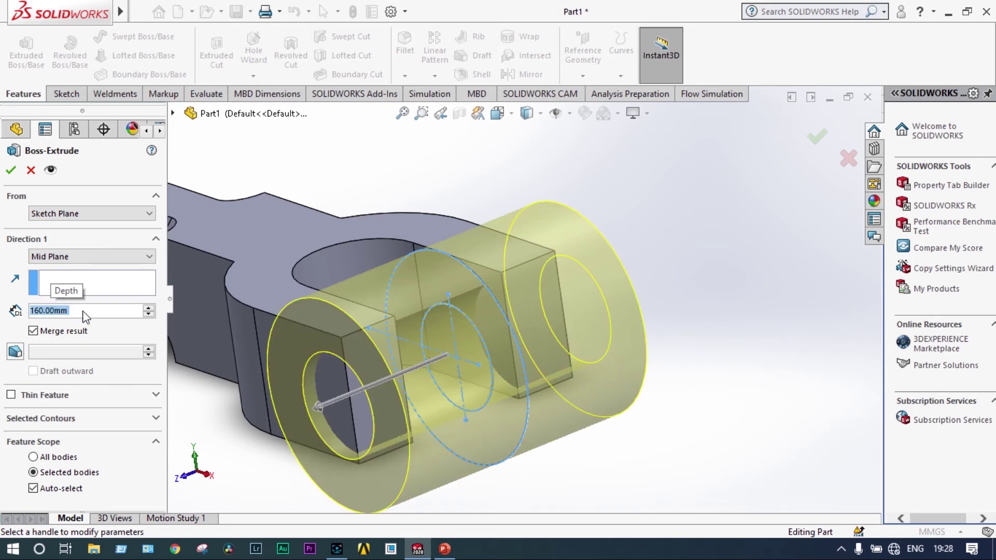
pyautogui.click(815, 138)
# On the half-circle face inside the lug hole, sketch a circle centred on the hole
pyautogui.scroll(2, 736, 205)
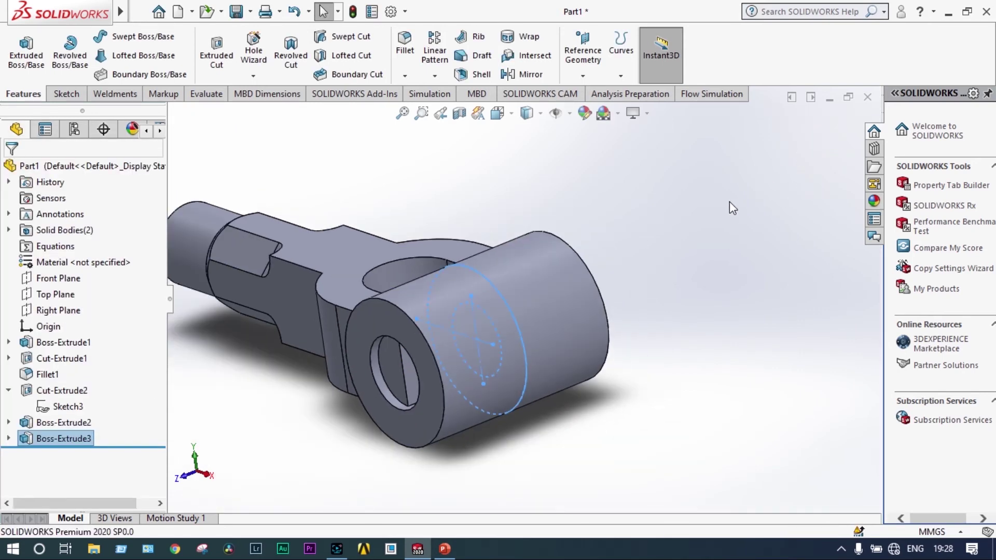
pyautogui.moveTo(730, 208); pyautogui.dragTo(784, 153, button='middle')
pyautogui.scroll(-4, 541, 290)
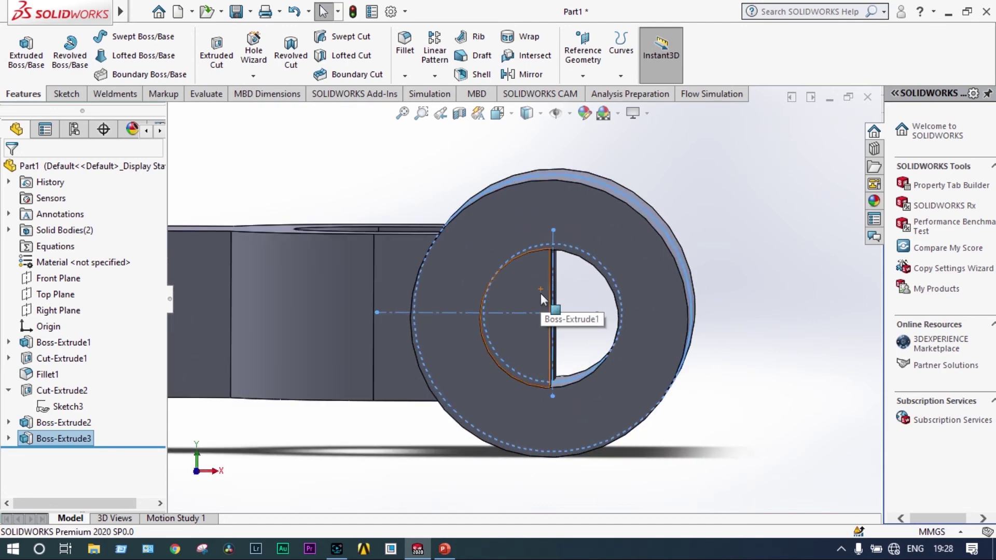
pyautogui.click(528, 298)
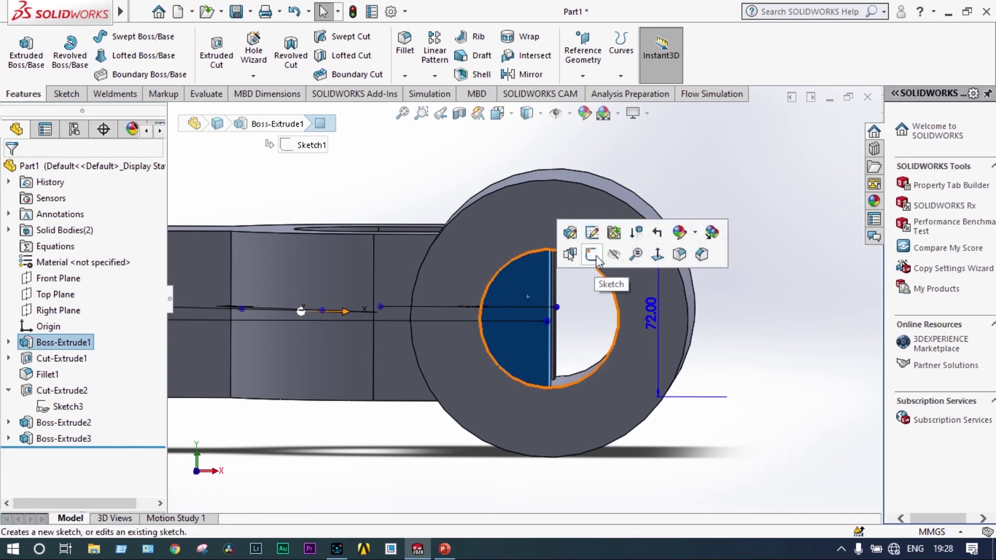
pyautogui.click(658, 254)
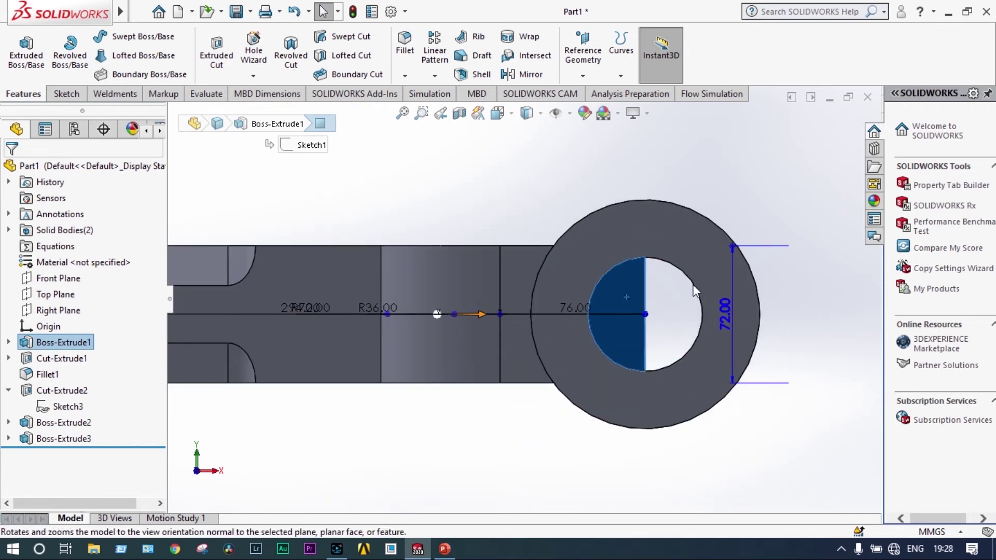
pyautogui.click(66, 94)
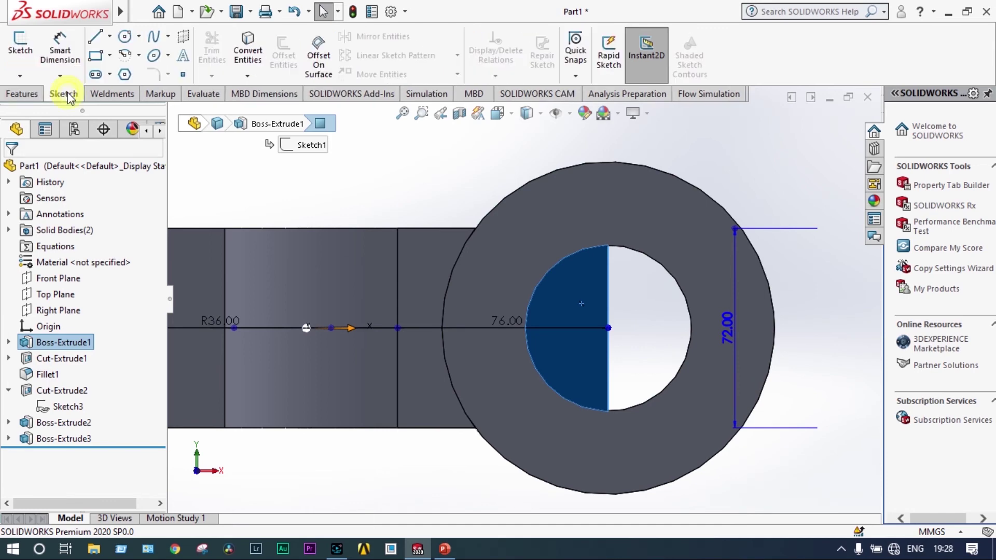
pyautogui.click(129, 40)
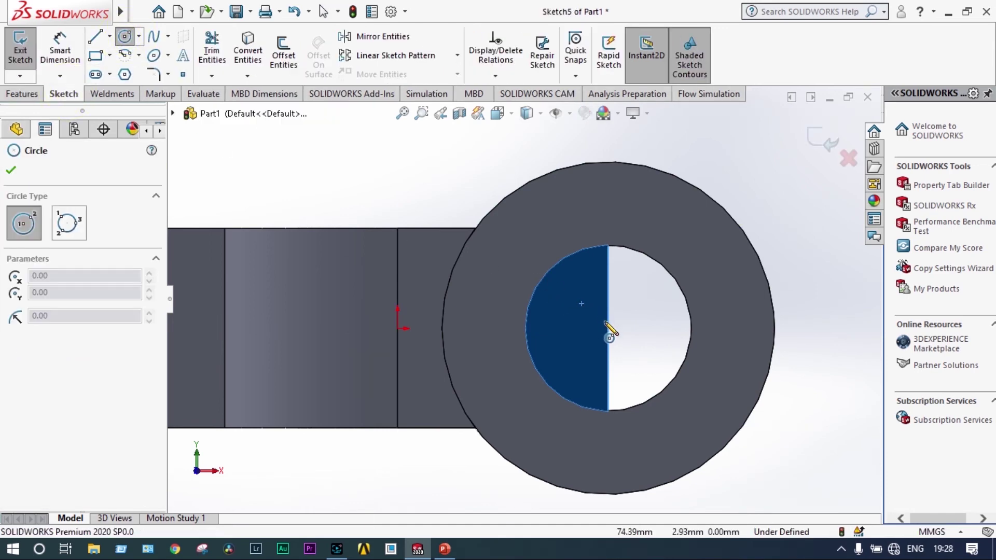
pyautogui.moveTo(609, 328); pyautogui.dragTo(692, 328)
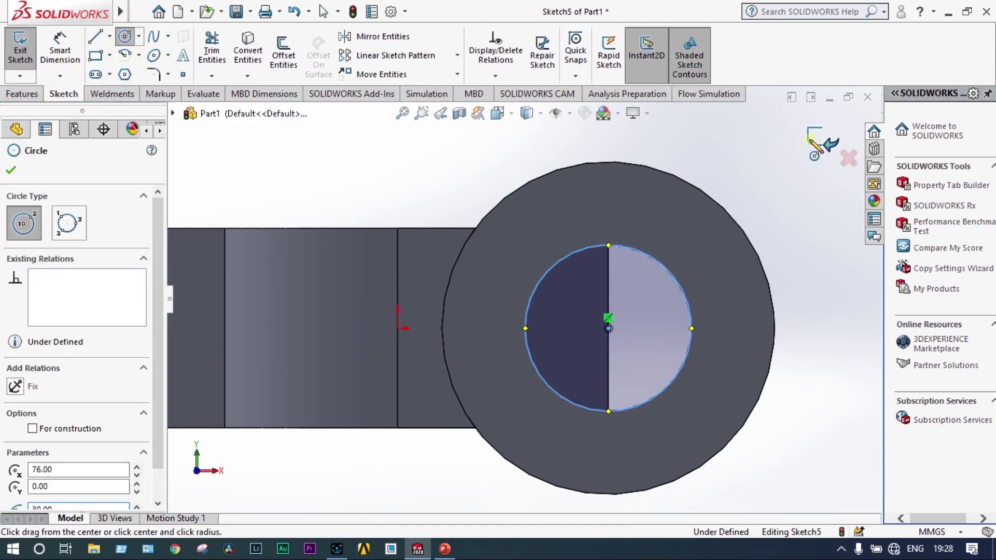
# Cut Sketch5's circle Through All - Both as Cut-Extrude3 to bore the pin hole through the ring end
pyautogui.click(816, 146)
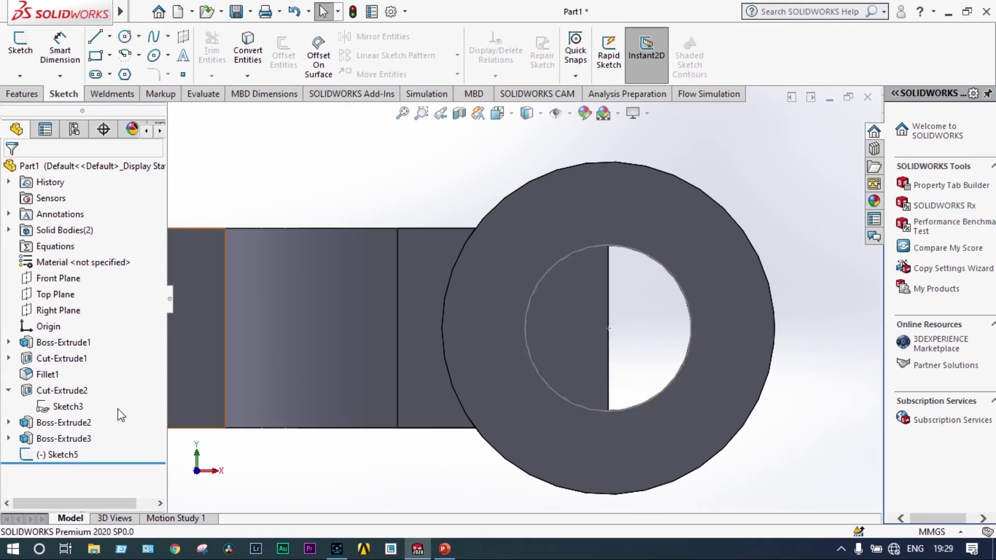
pyautogui.click(63, 455)
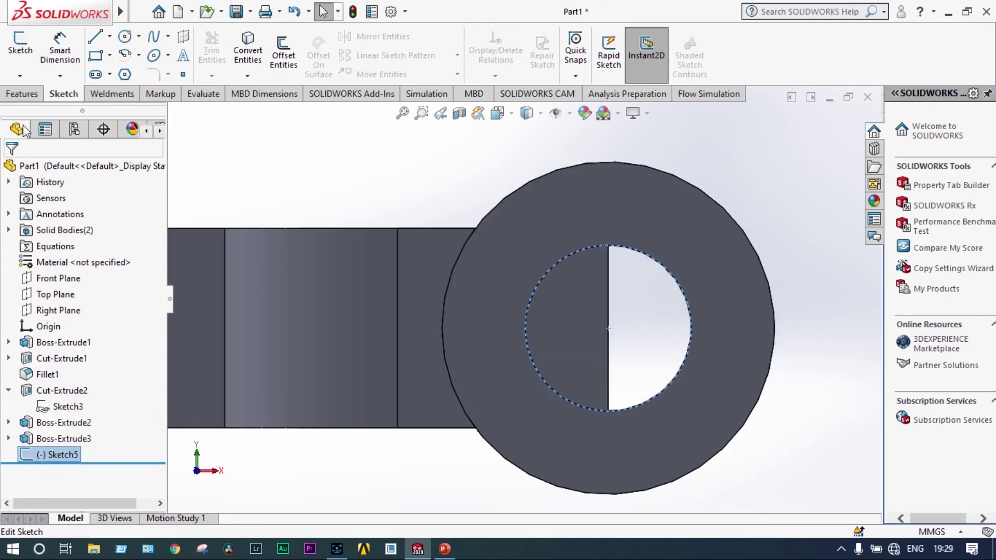
pyautogui.click(37, 95)
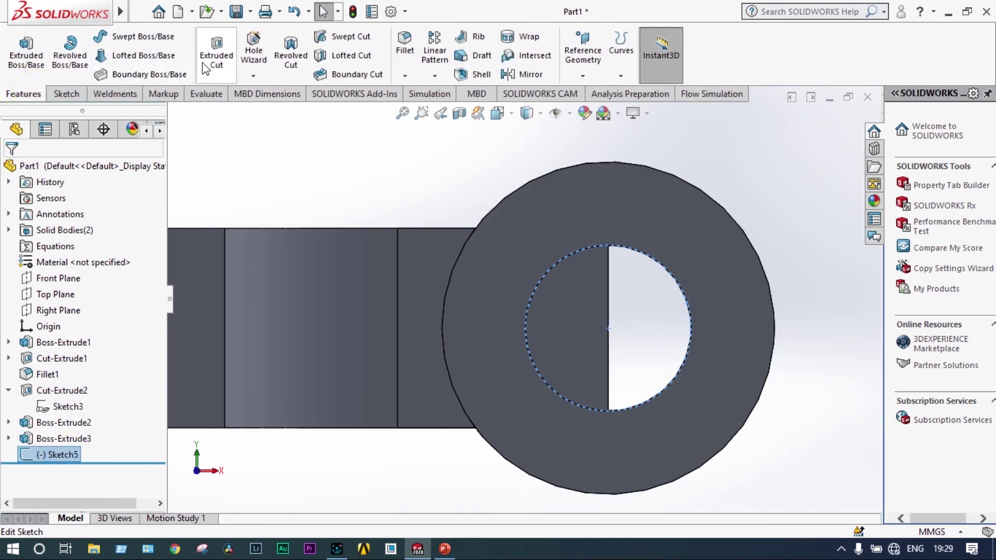
pyautogui.click(218, 55)
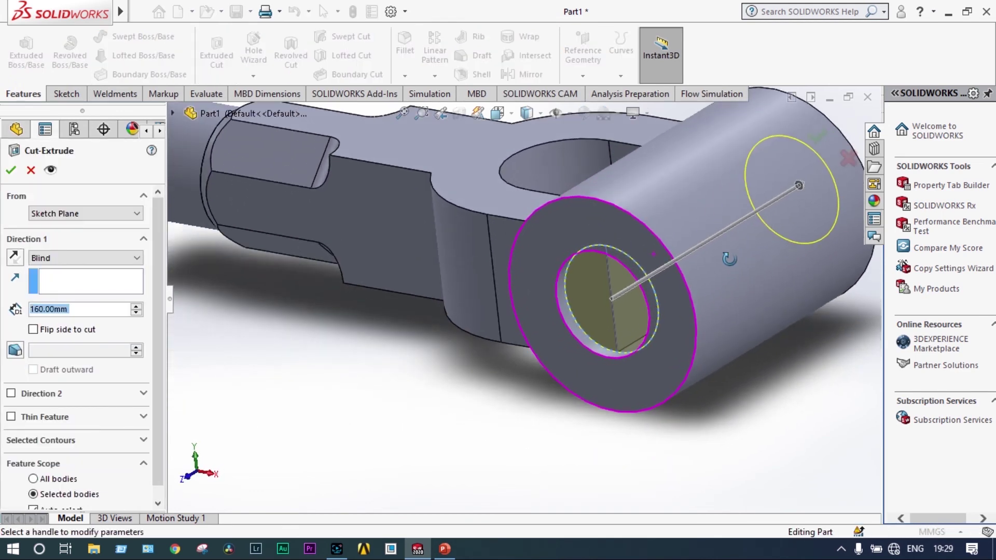
pyautogui.click(133, 259)
pyautogui.click(113, 289)
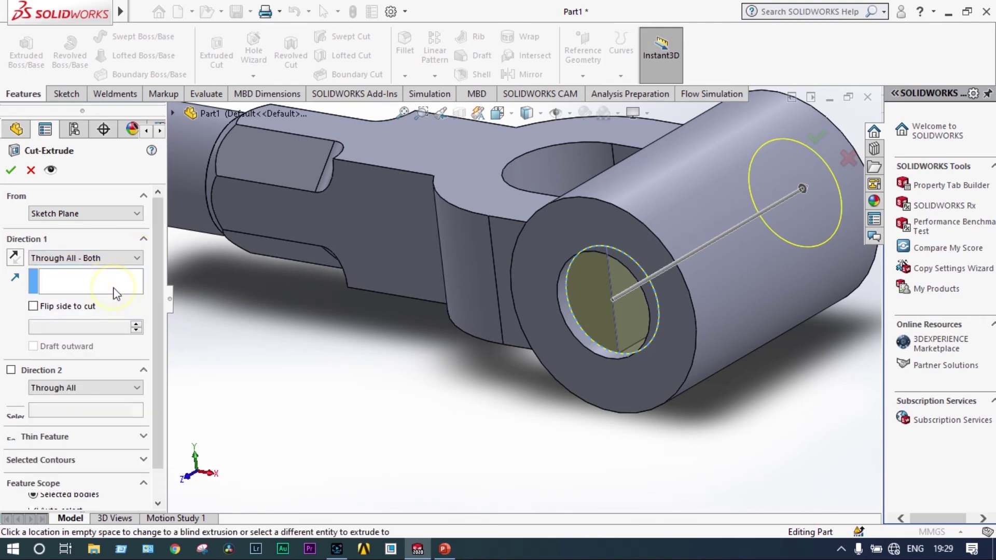
pyautogui.click(10, 170)
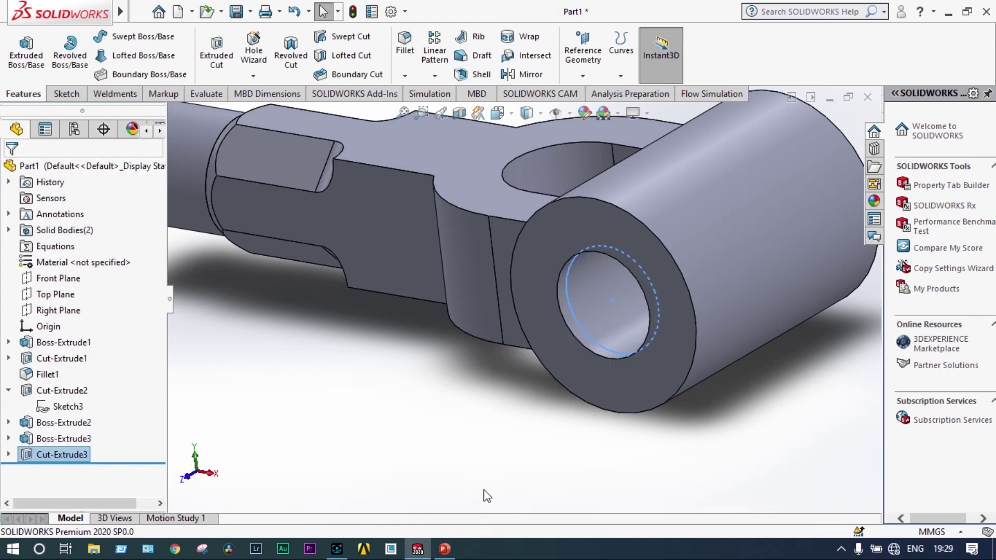
pyautogui.press('f')
pyautogui.moveTo(465, 454); pyautogui.dragTo(608, 171, button='middle')
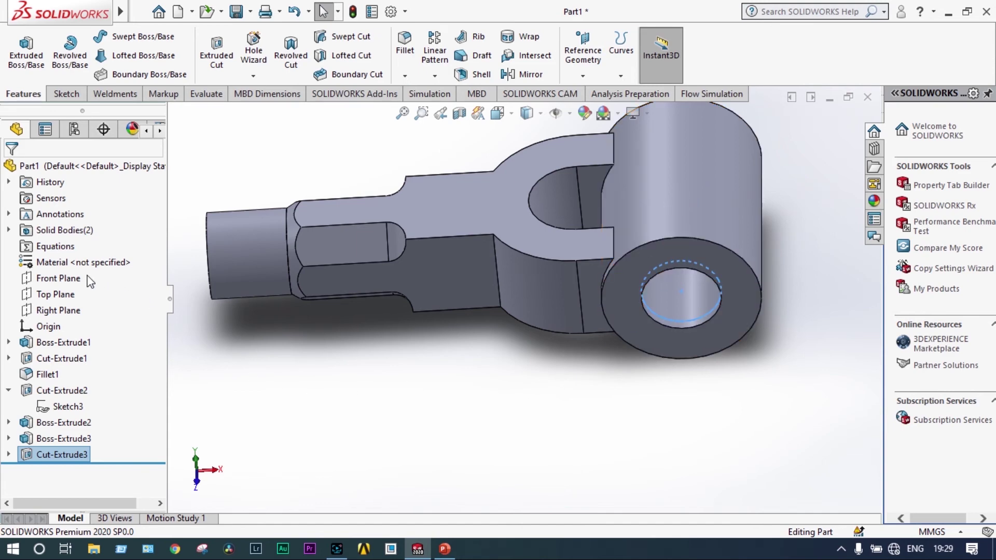
# On the Top Plane, viewed normal to it, draw a corner rectangle across the lug end from the hole edge
pyautogui.click(62, 279)
pyautogui.click(148, 254)
pyautogui.click(67, 294)
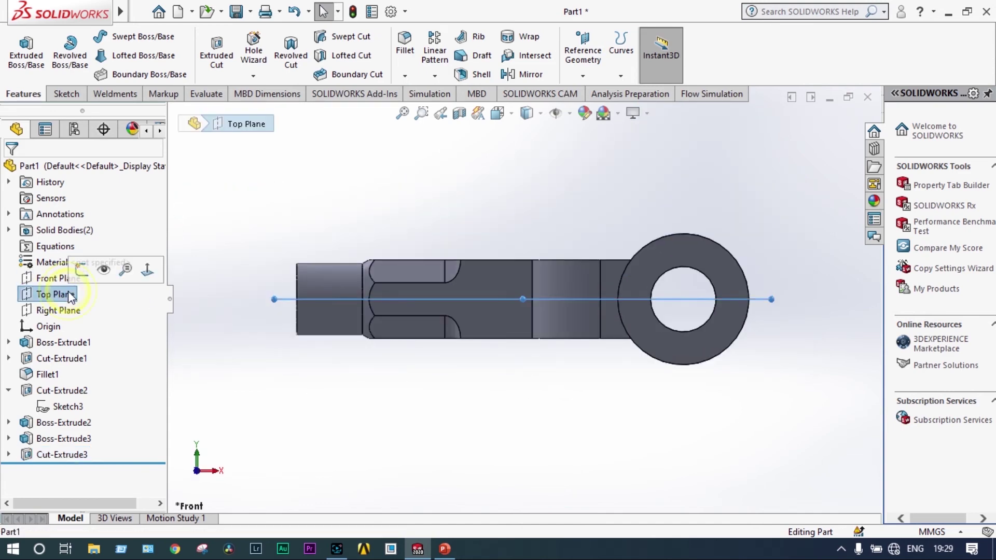
pyautogui.click(147, 269)
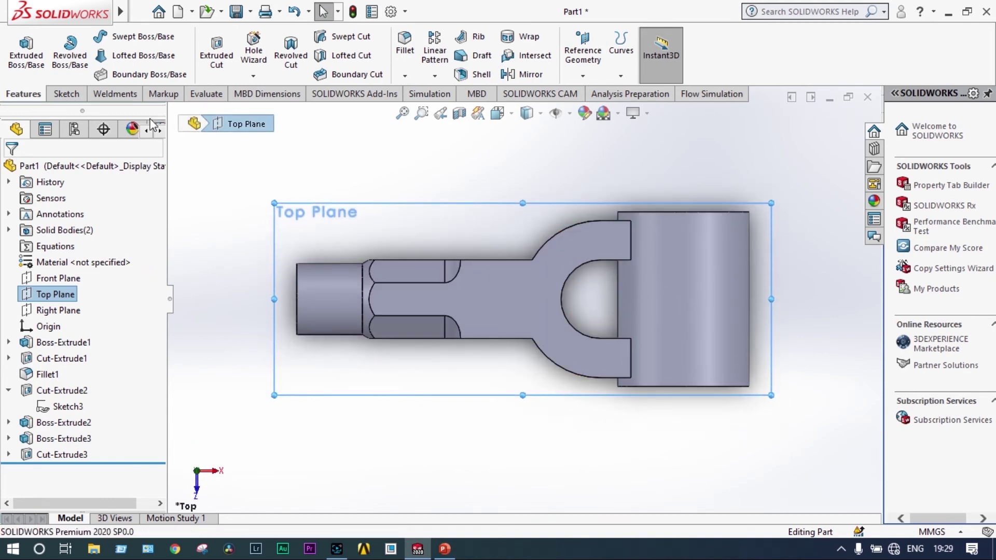
pyautogui.click(69, 94)
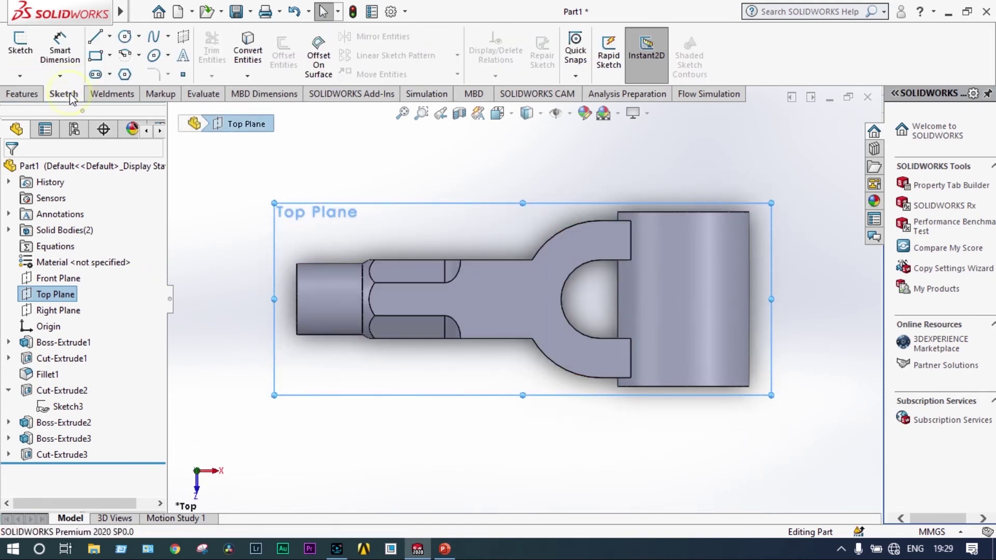
pyautogui.click(95, 55)
pyautogui.click(556, 250)
pyautogui.click(689, 328)
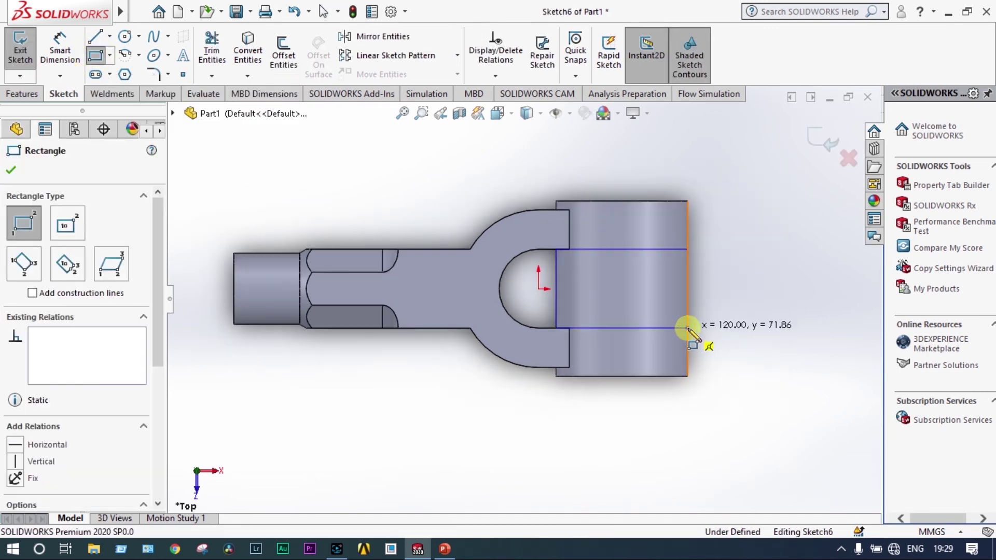
# Dimension the rectangle's vertical side to 72 mm and exit Sketch6
pyautogui.scroll(-3, 478, 349)
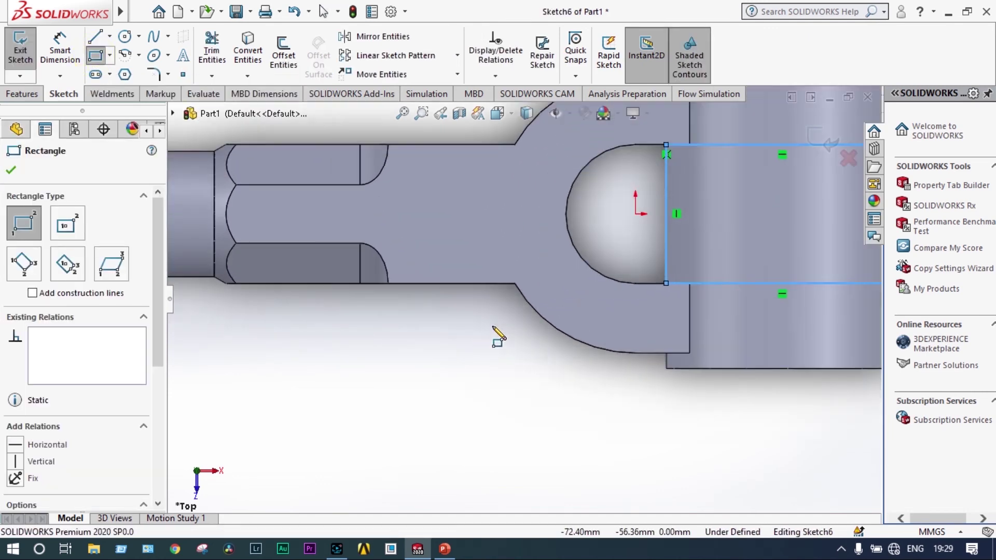
pyautogui.click(61, 50)
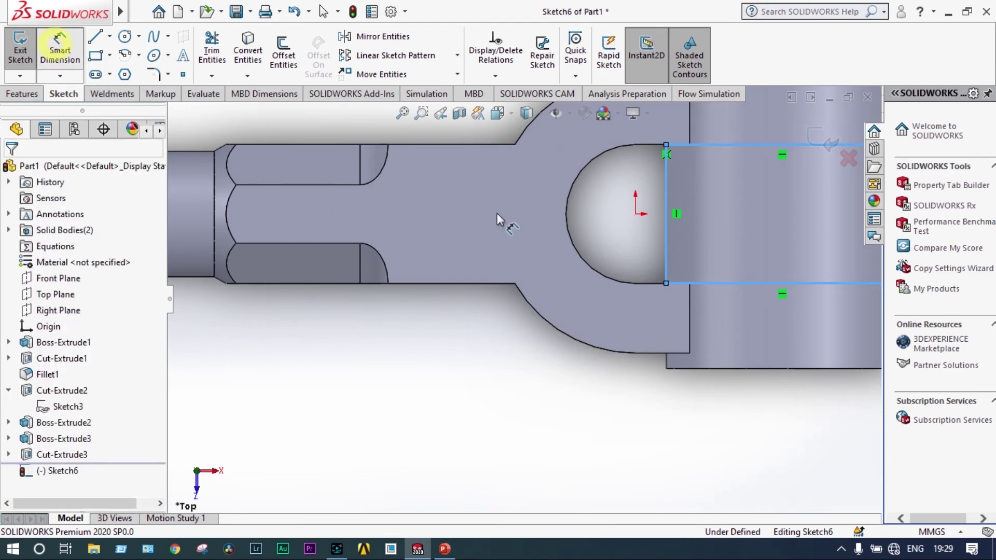
pyautogui.click(668, 256)
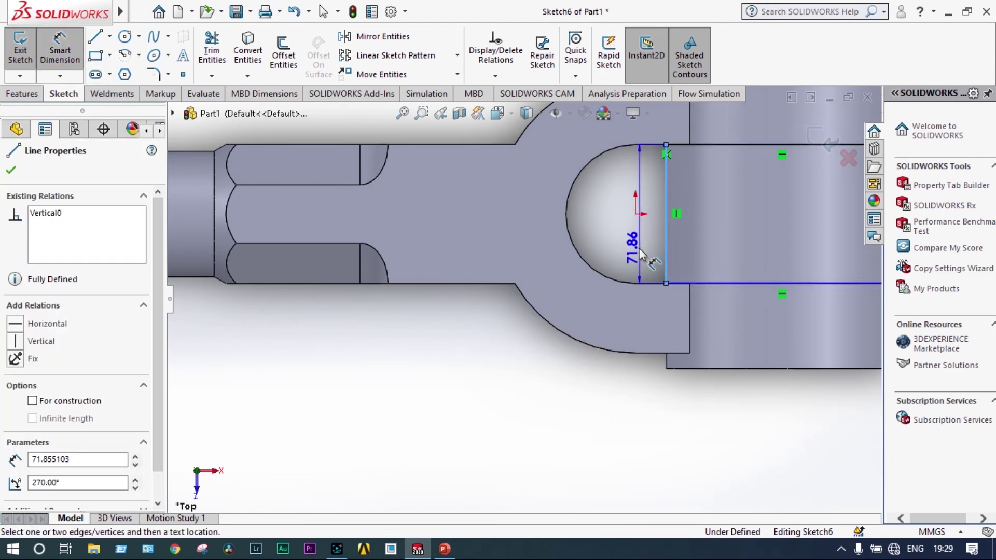
pyautogui.click(638, 253)
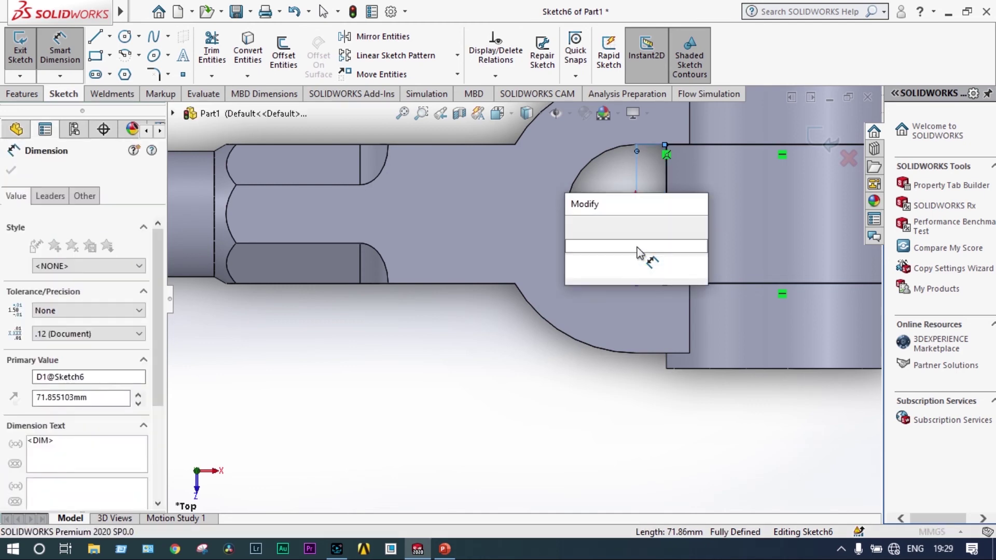
pyautogui.write('82')
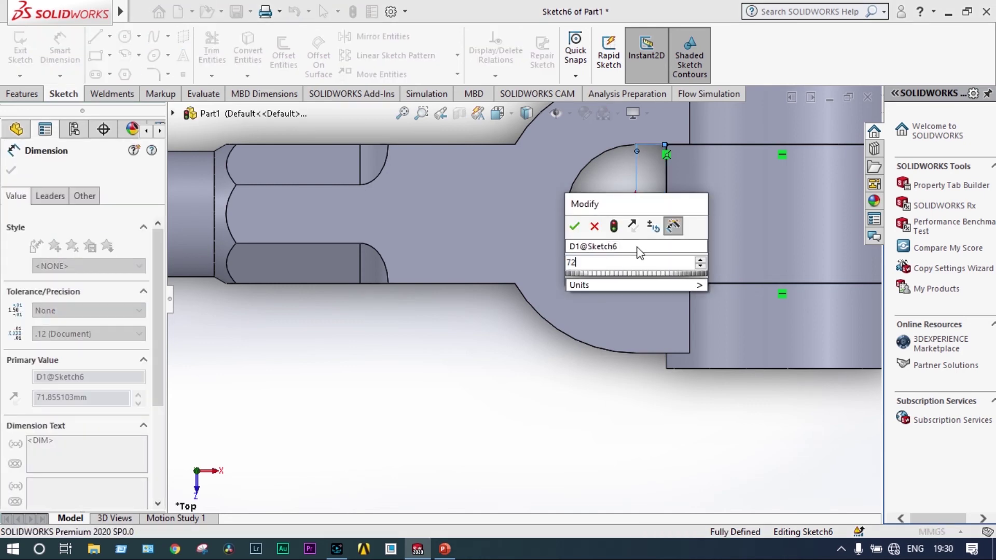
pyautogui.press('Escape')
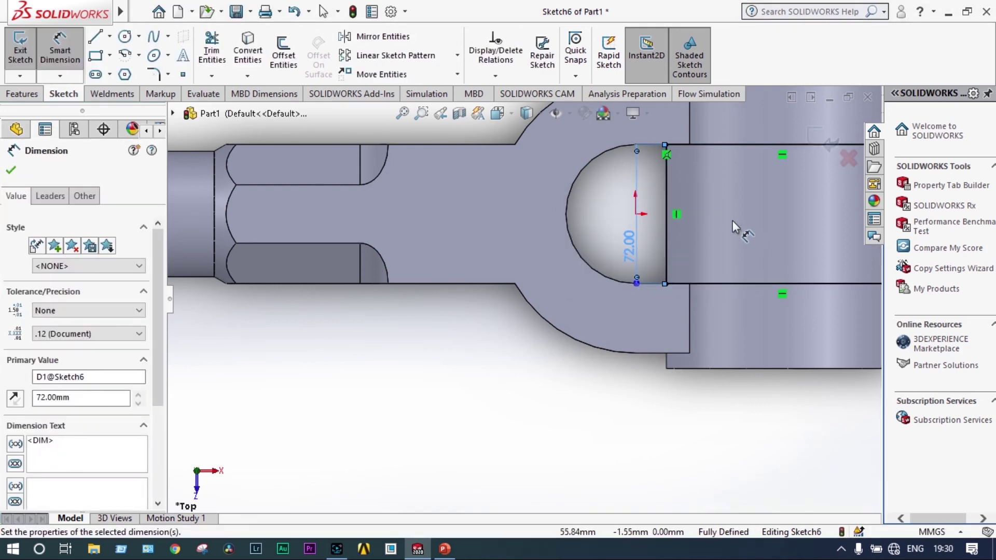
pyautogui.hotkey('ctrl', 'shift', 'z')
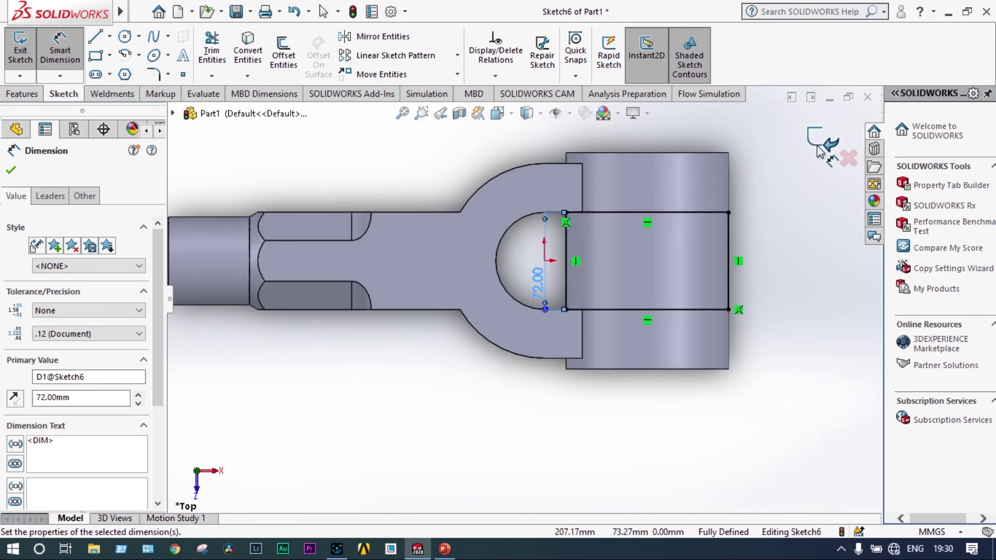
pyautogui.click(817, 141)
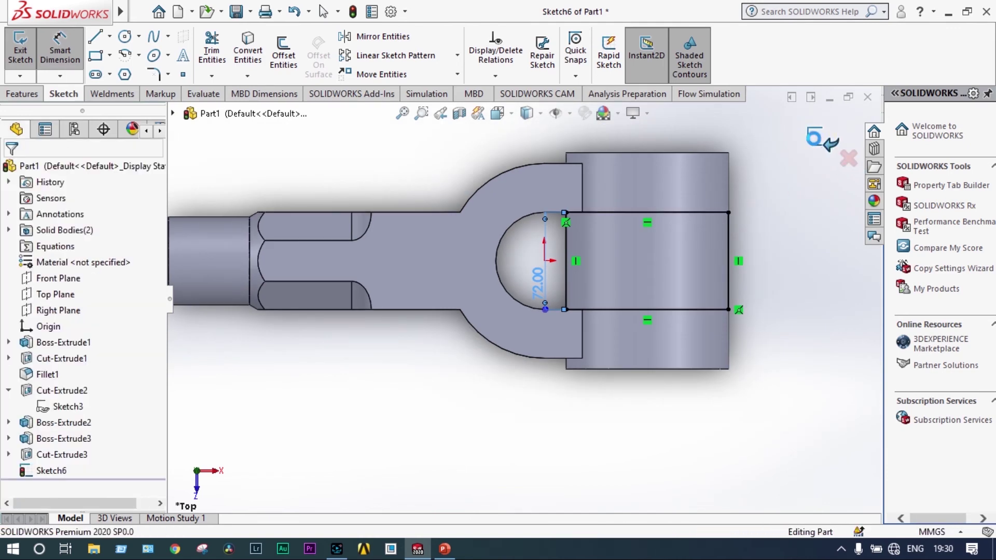
pyautogui.click(814, 139)
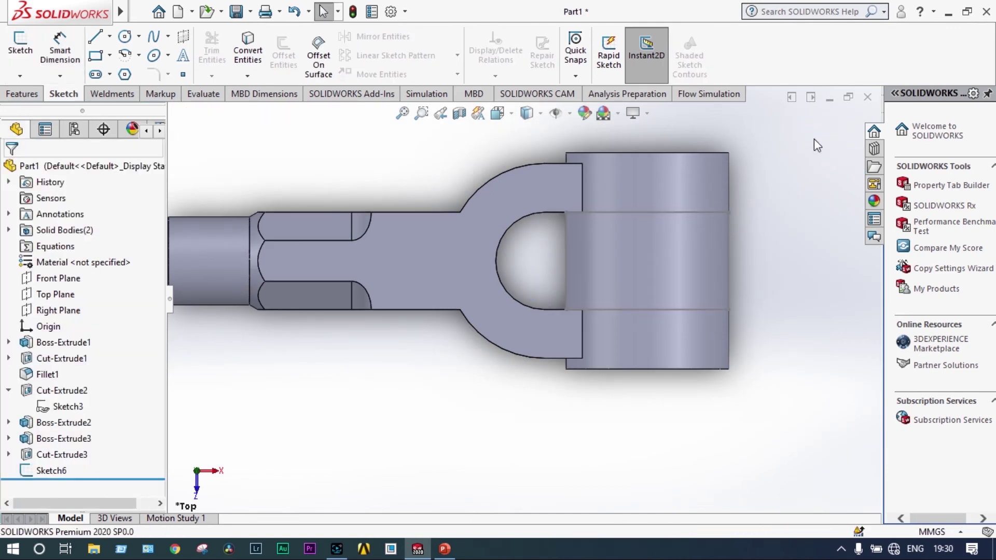
# Cut Sketch6's rectangle Through All - Both as Cut-Extrude4, splitting the ring end into two eye lugs
pyautogui.click(51, 470)
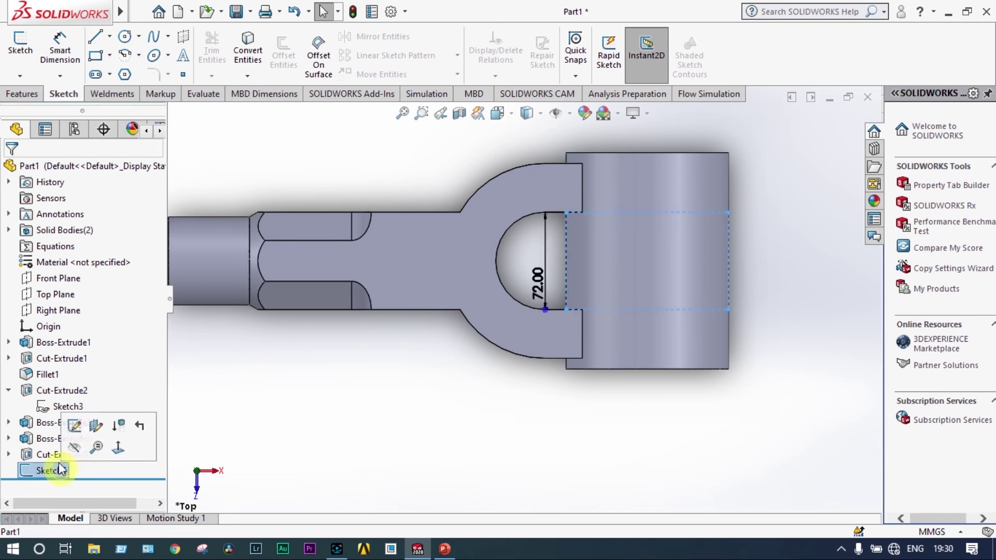
pyautogui.click(35, 98)
pyautogui.click(217, 56)
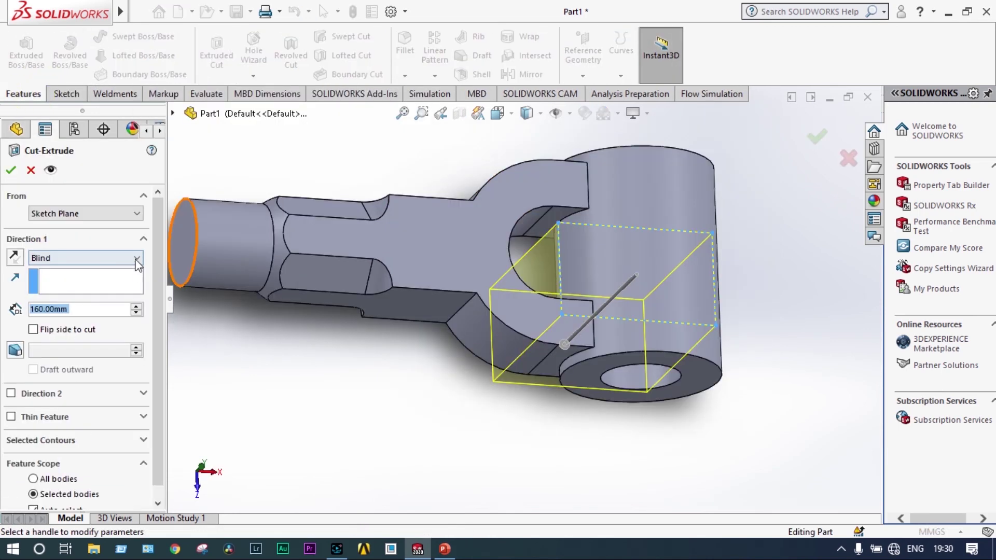
pyautogui.click(137, 258)
pyautogui.click(113, 290)
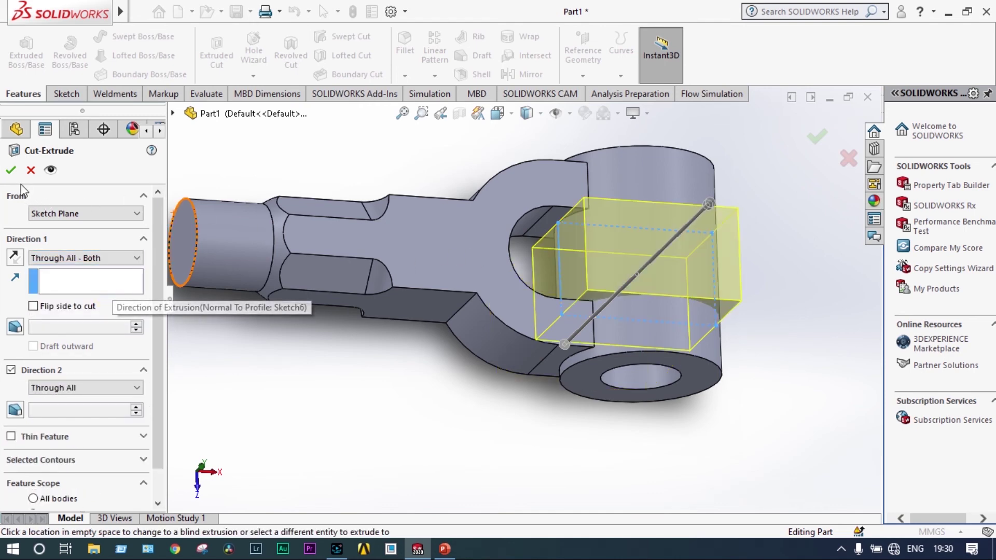
pyautogui.click(11, 170)
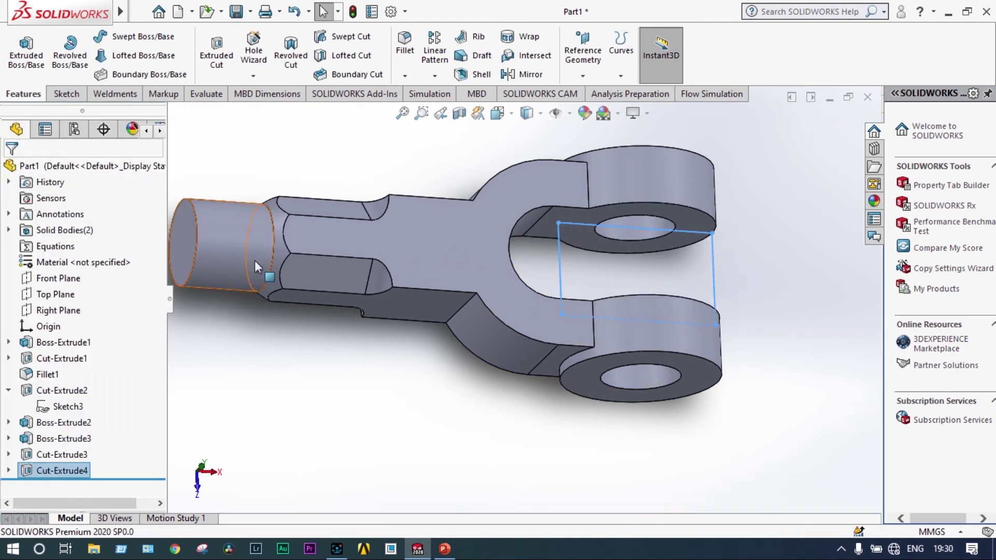
pyautogui.moveTo(491, 418); pyautogui.dragTo(458, 379, button='middle')
pyautogui.scroll(2, 462, 387)
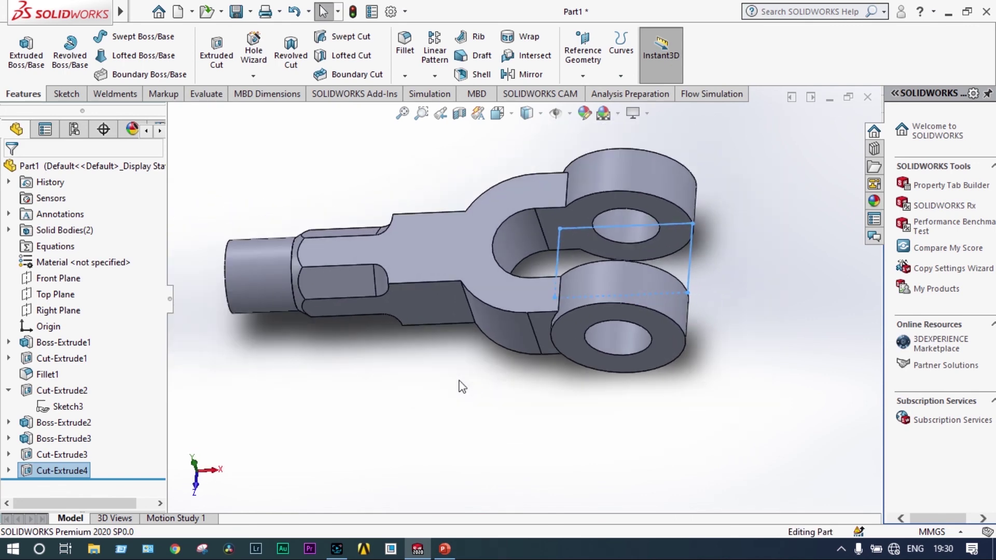
# Round the four edges where the eye lugs meet the fork body with a 30 mm fillet (Fillet2)
pyautogui.moveTo(463, 386); pyautogui.dragTo(567, 345, button='middle')
pyautogui.scroll(-3, 571, 312)
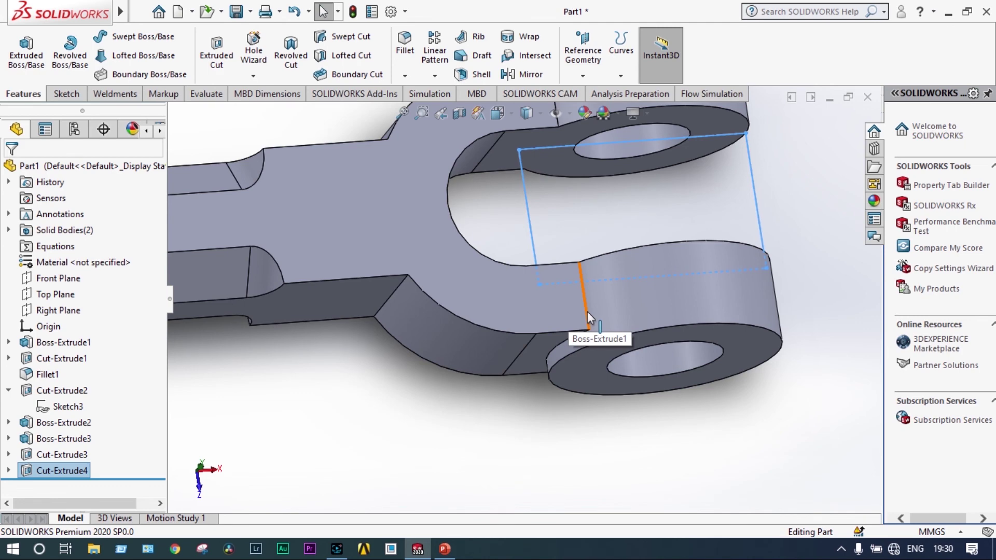
pyautogui.click(589, 312)
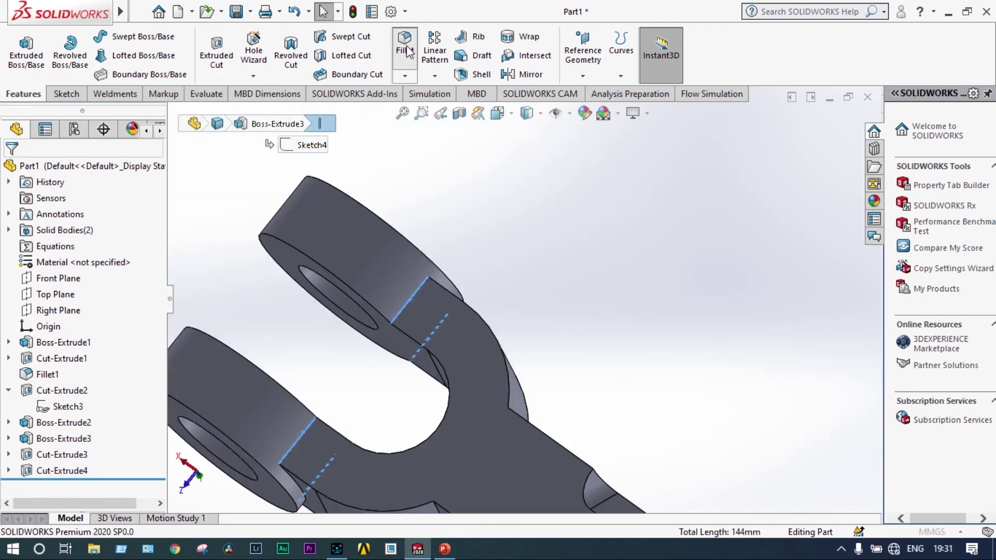
pyautogui.click(407, 47)
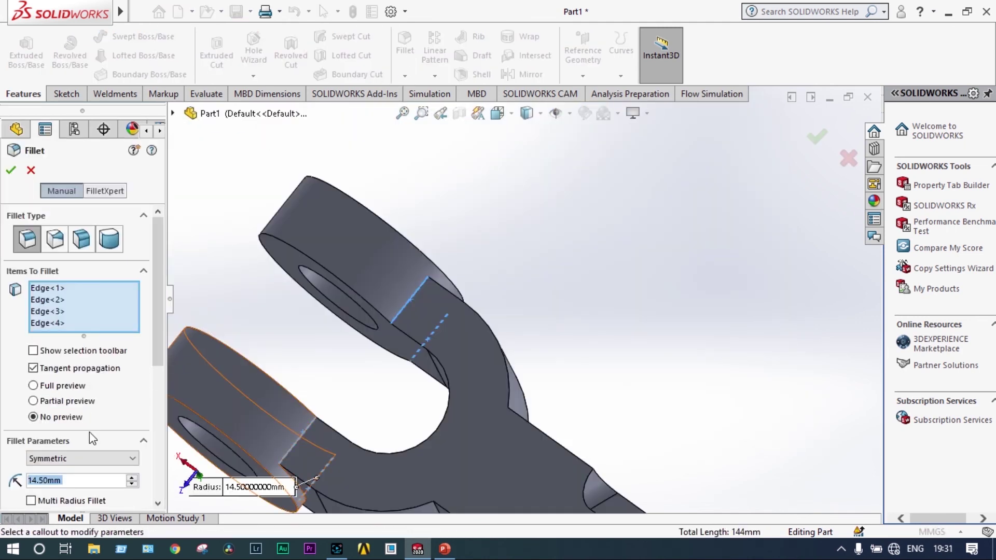
pyautogui.write('30')
pyautogui.press('Return')
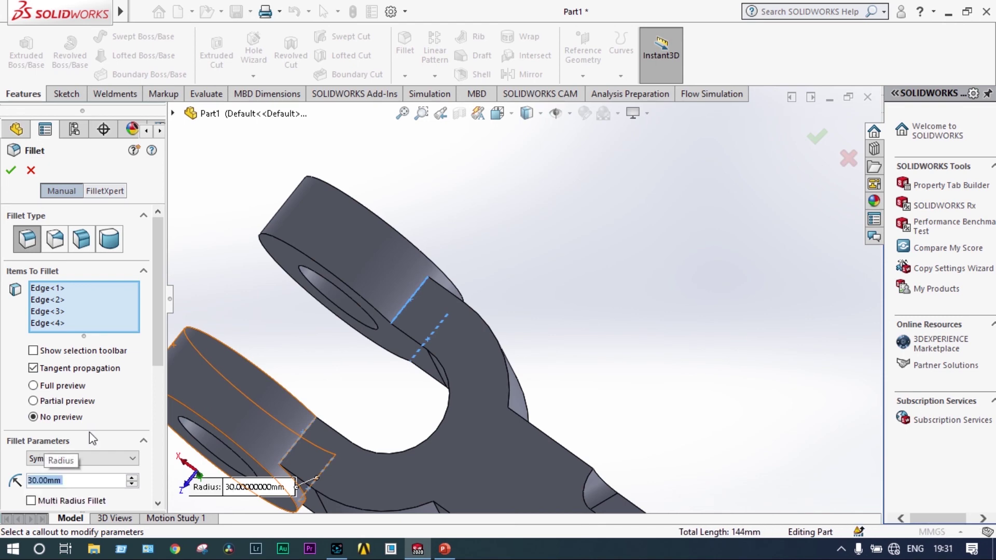
pyautogui.click(11, 170)
pyautogui.scroll(3, 506, 352)
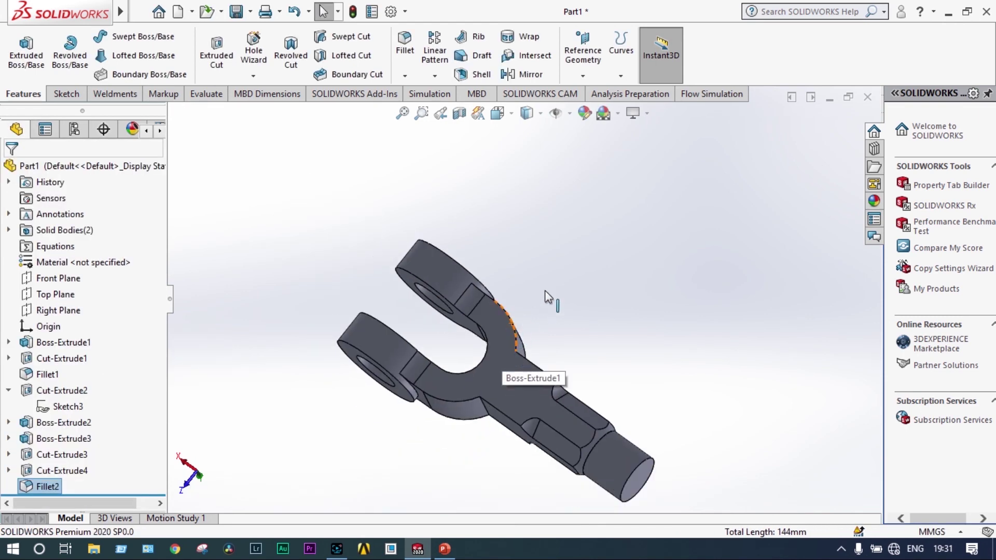
pyautogui.moveTo(506, 352); pyautogui.dragTo(797, 279, button='middle')
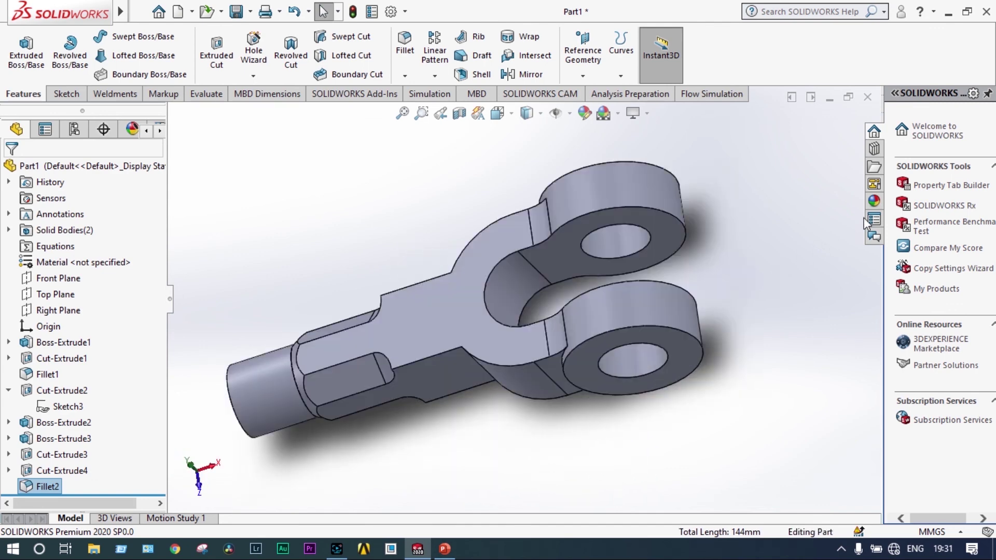
# Browse the Appearances library down to the Metal > Brass choices
pyautogui.click(875, 202)
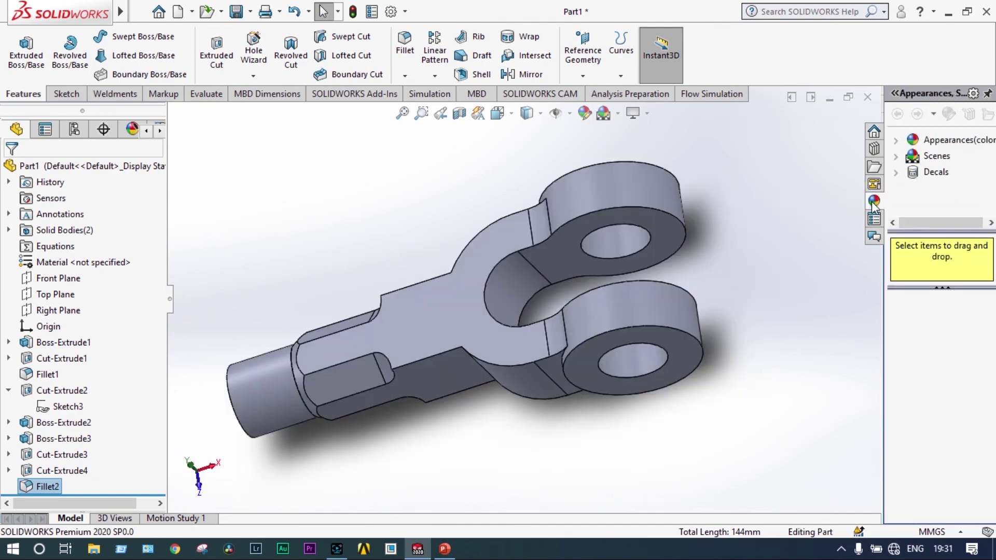
pyautogui.click(901, 144)
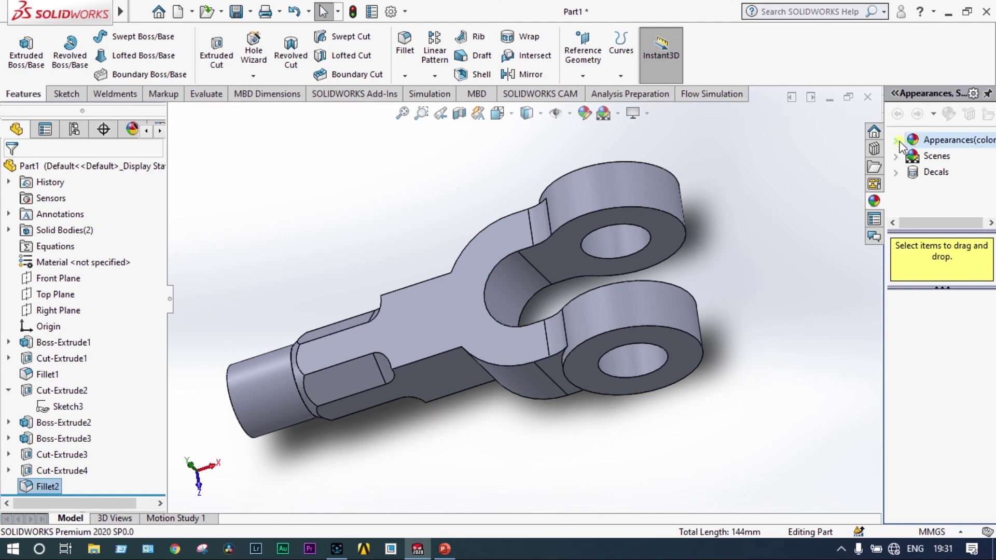
pyautogui.click(897, 143)
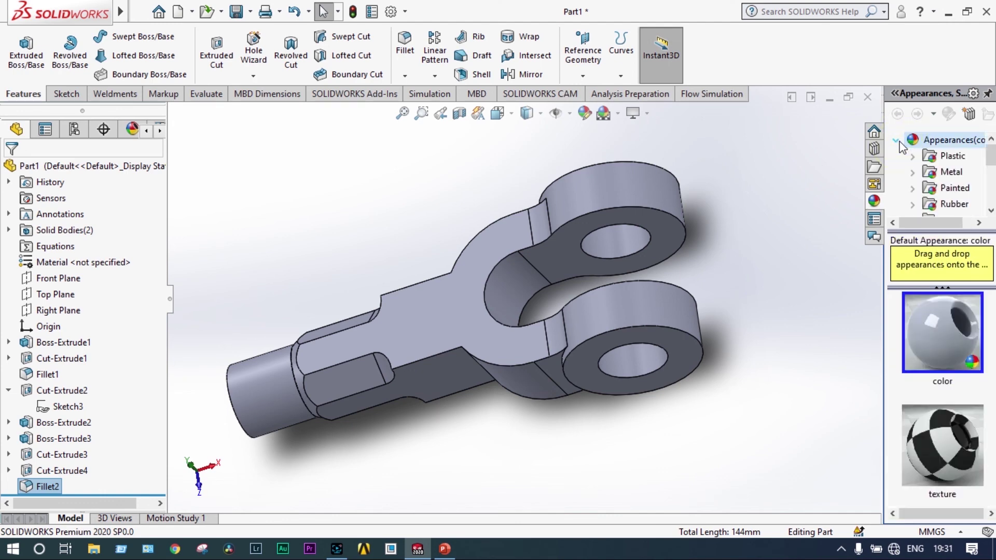
pyautogui.click(913, 176)
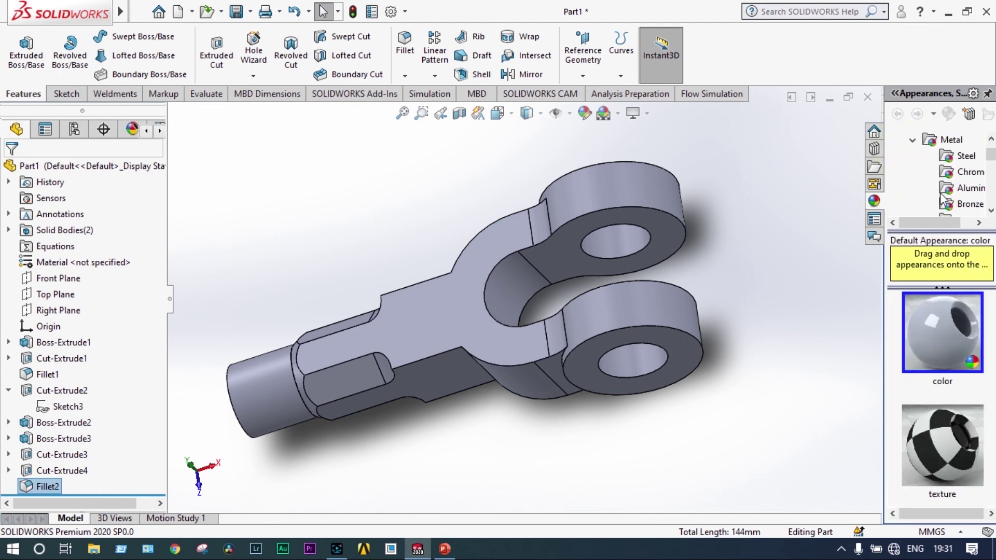
pyautogui.scroll(-1, 943, 200)
pyautogui.scroll(1, 950, 202)
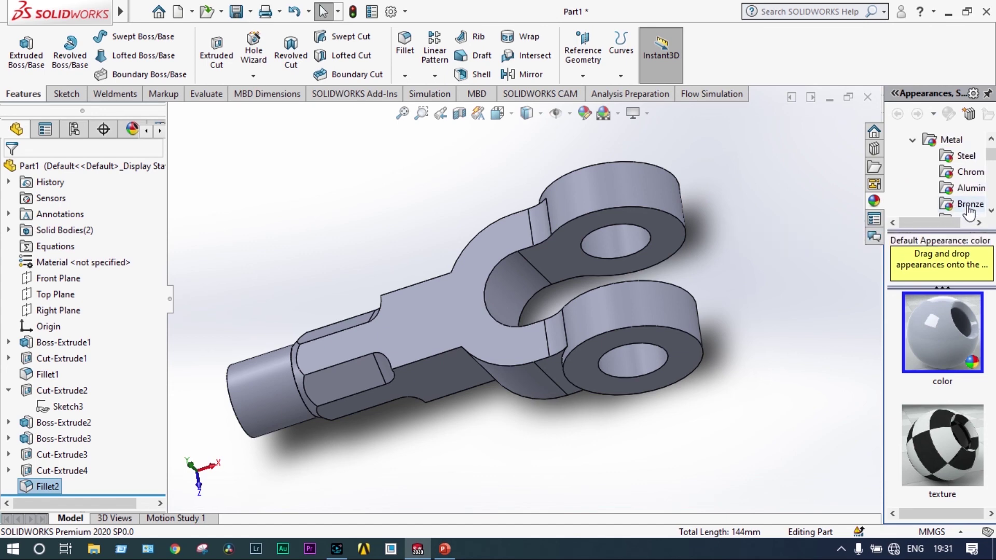
pyautogui.scroll(1, 966, 210)
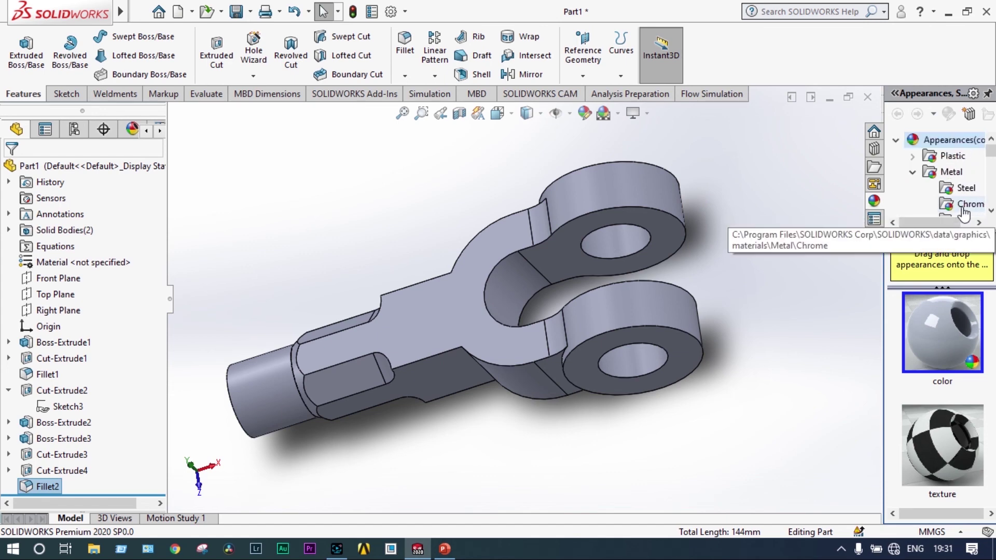
pyautogui.click(992, 210)
pyautogui.click(991, 210)
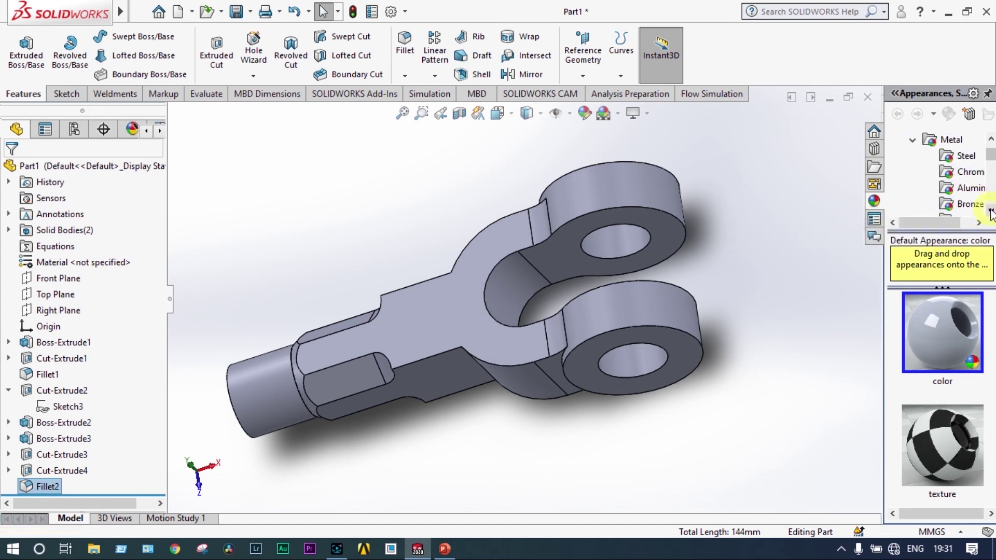
pyautogui.click(991, 210)
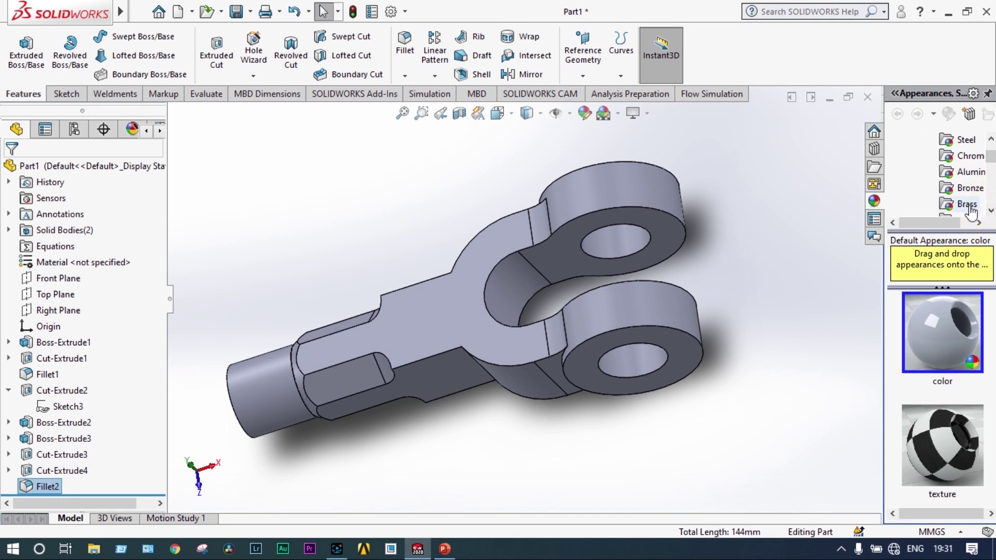
pyautogui.click(968, 207)
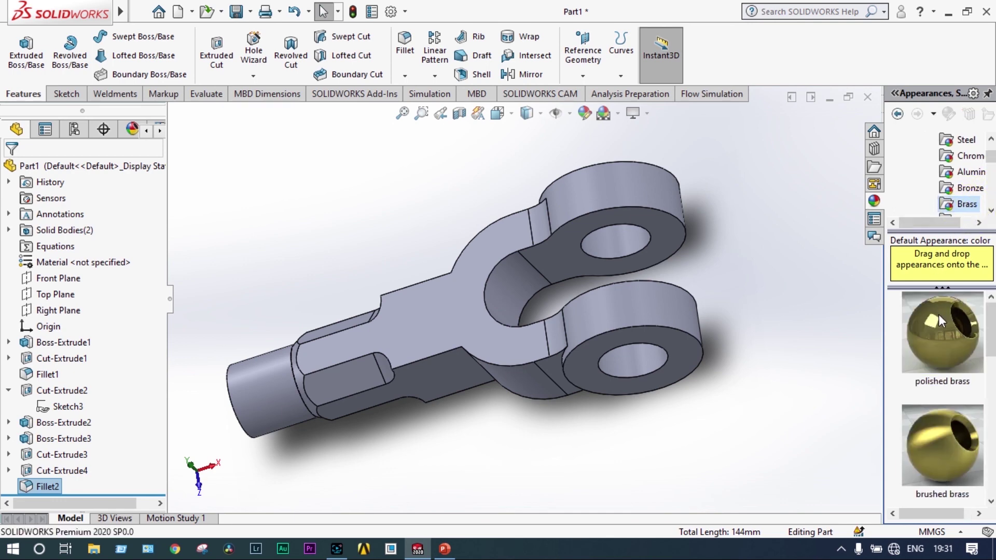
# Apply polished brass to the whole part
pyautogui.moveTo(941, 322); pyautogui.dragTo(450, 317)
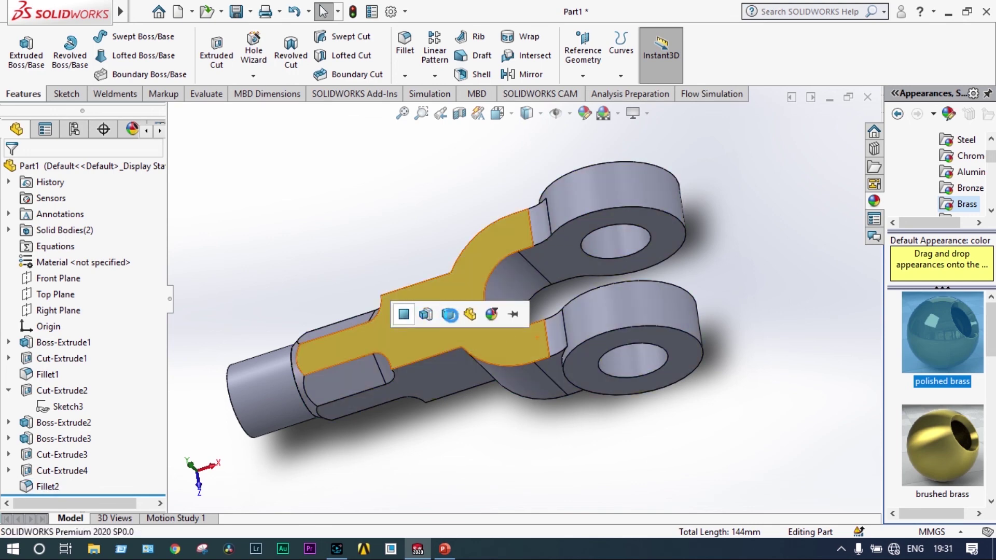
pyautogui.click(470, 314)
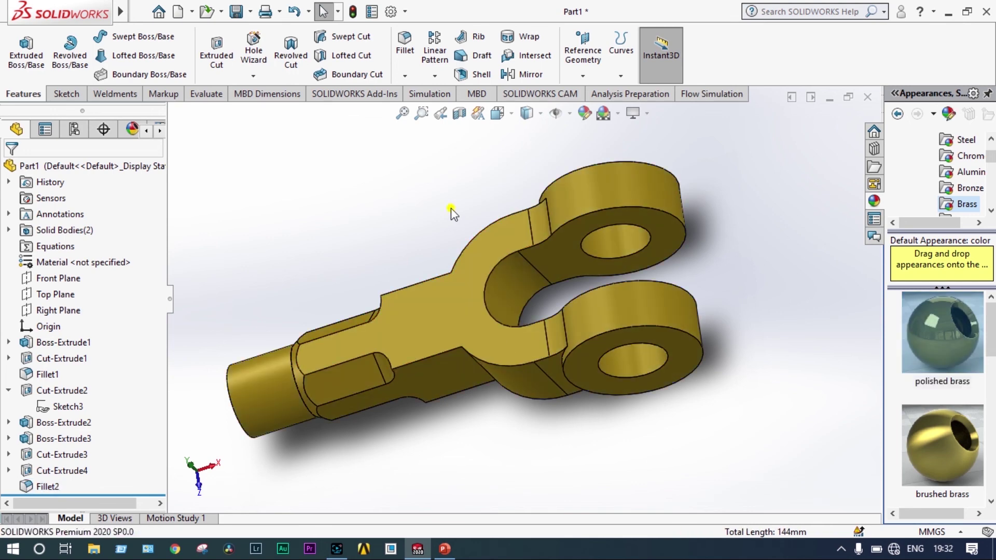
pyautogui.moveTo(455, 207); pyautogui.dragTo(470, 172, button='middle')
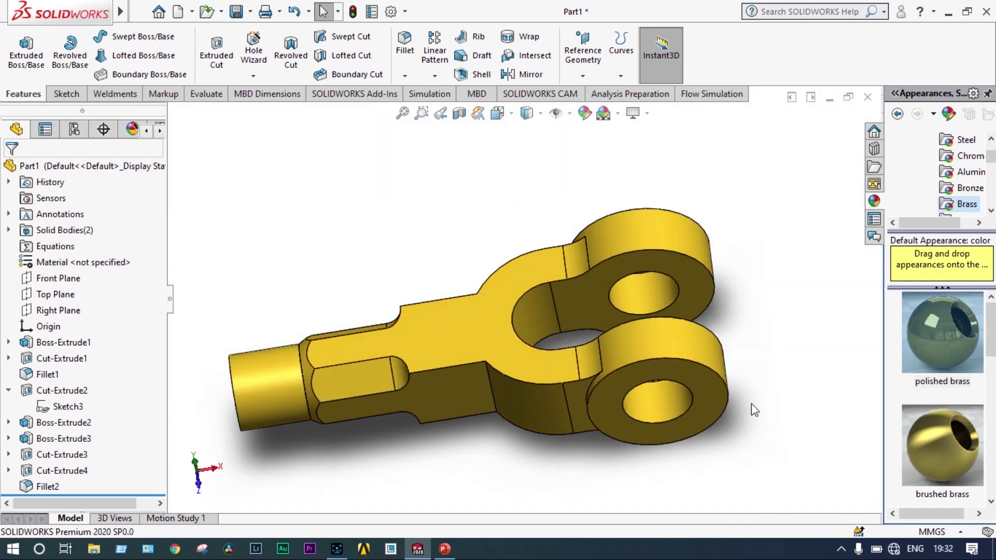
# Save the finished brass fork part, Part1
pyautogui.hotkey('ctrl', 's')
pyautogui.scroll(-2, 245, 347)
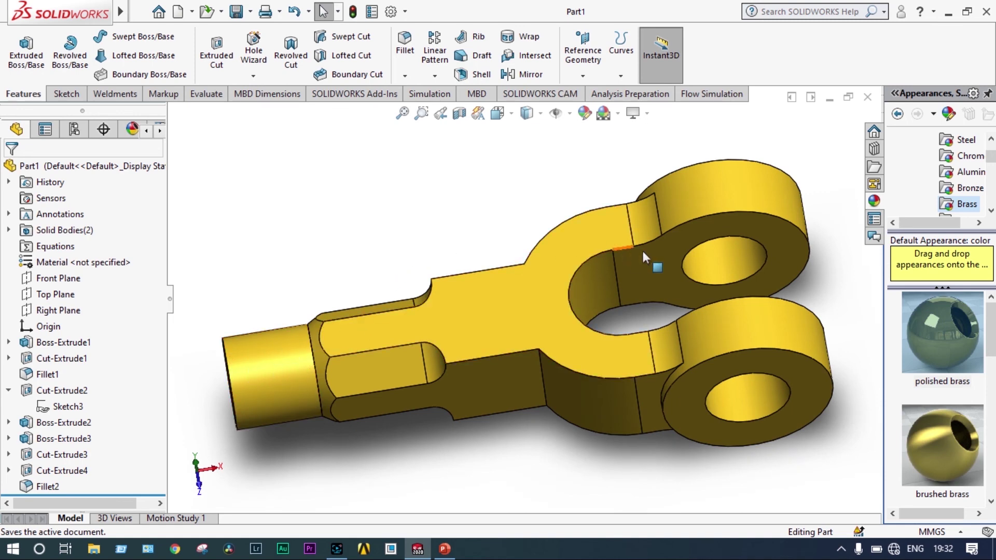
pyautogui.scroll(-2, 811, 272)
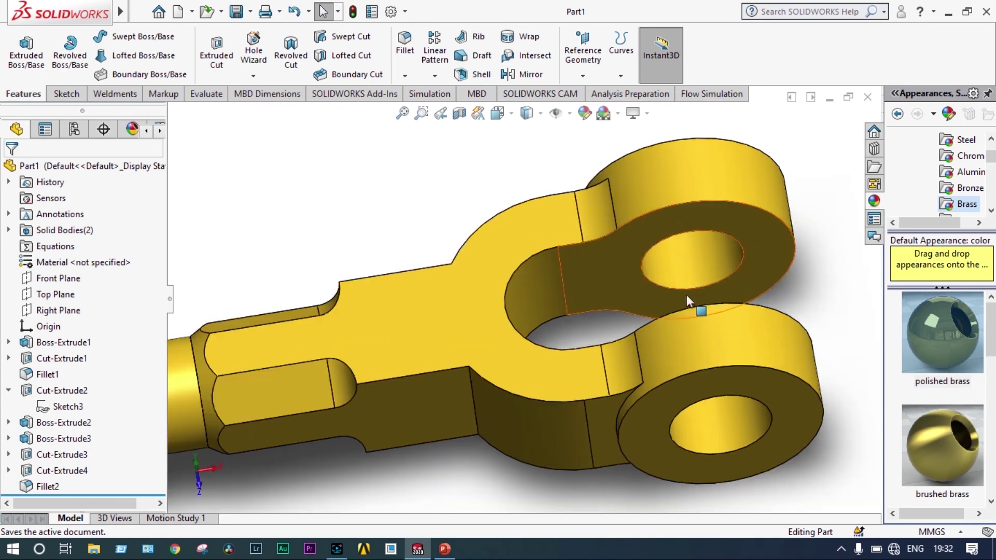